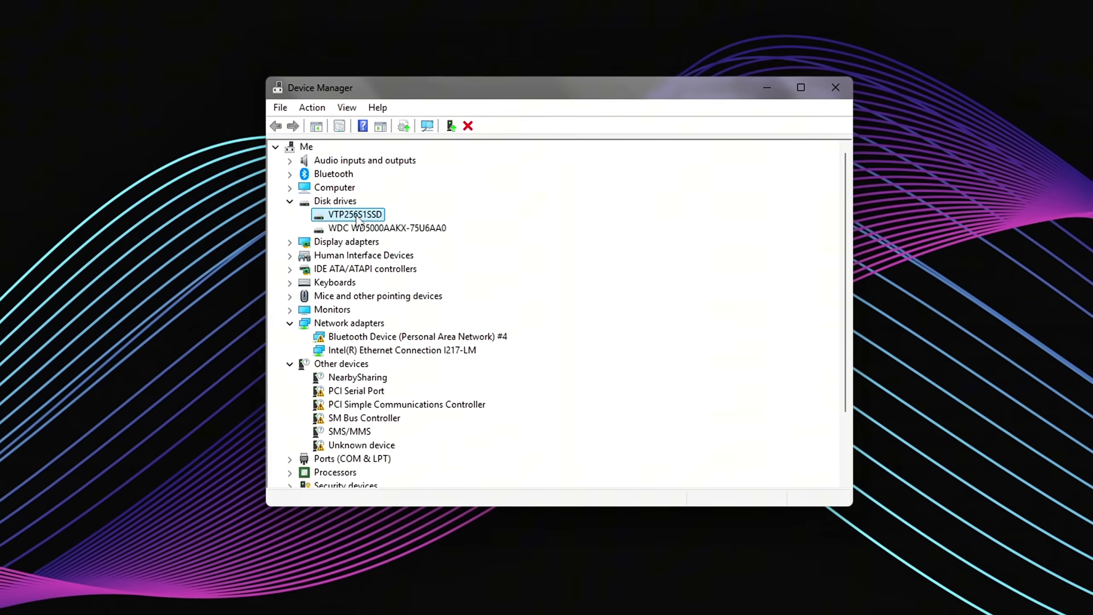
Open the SSD's properties to its Policies tab and move the other open dialogs aside
click(456, 284)
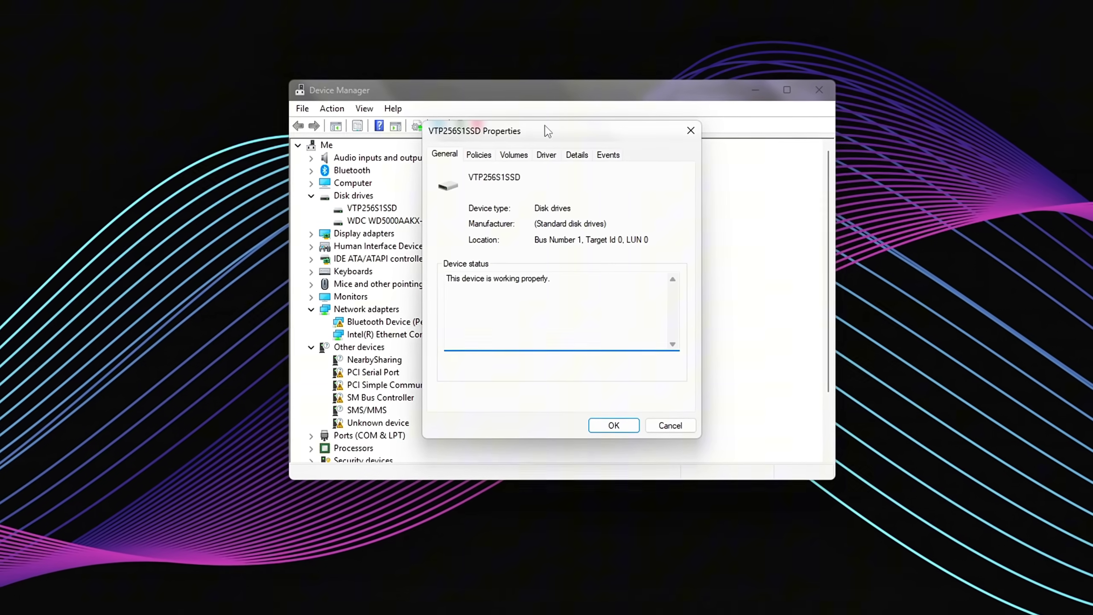
drag(548, 131, 601, 111)
click(532, 136)
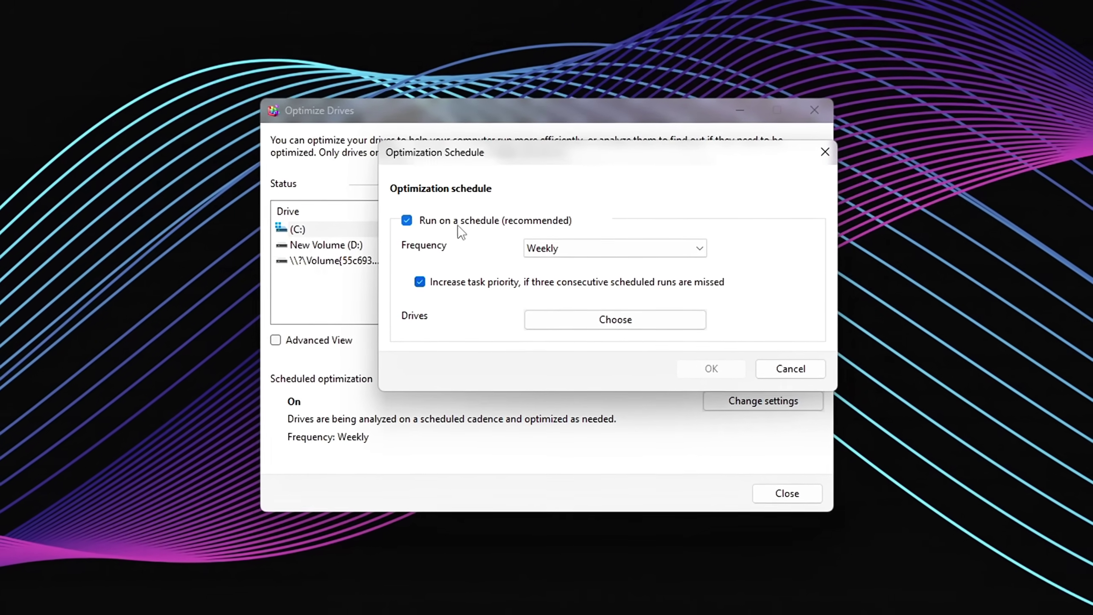
click(458, 222)
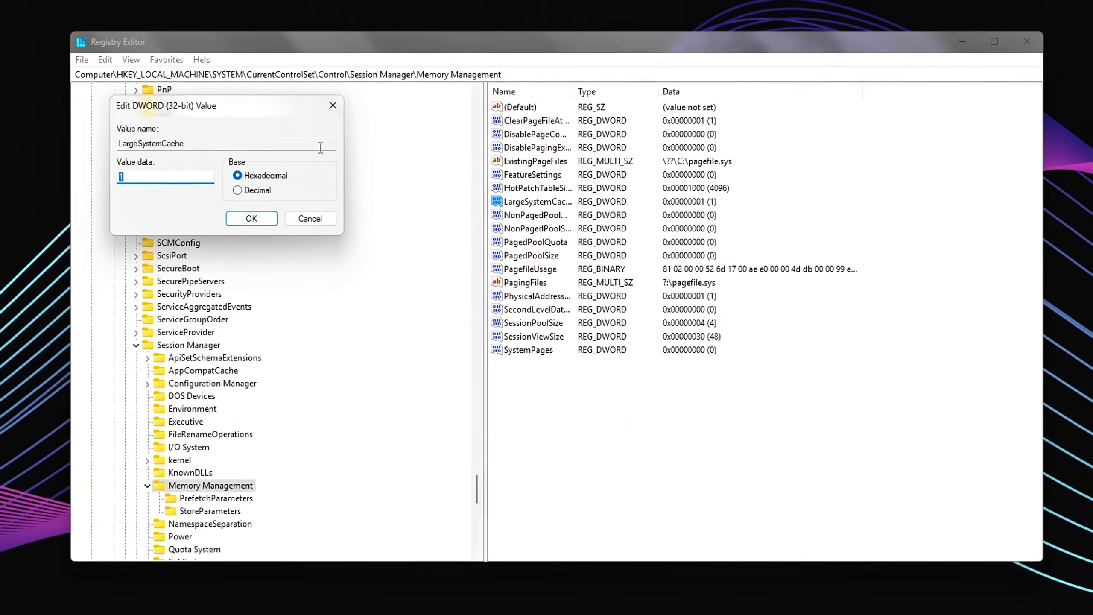
drag(220, 75, 707, 285)
click(687, 299)
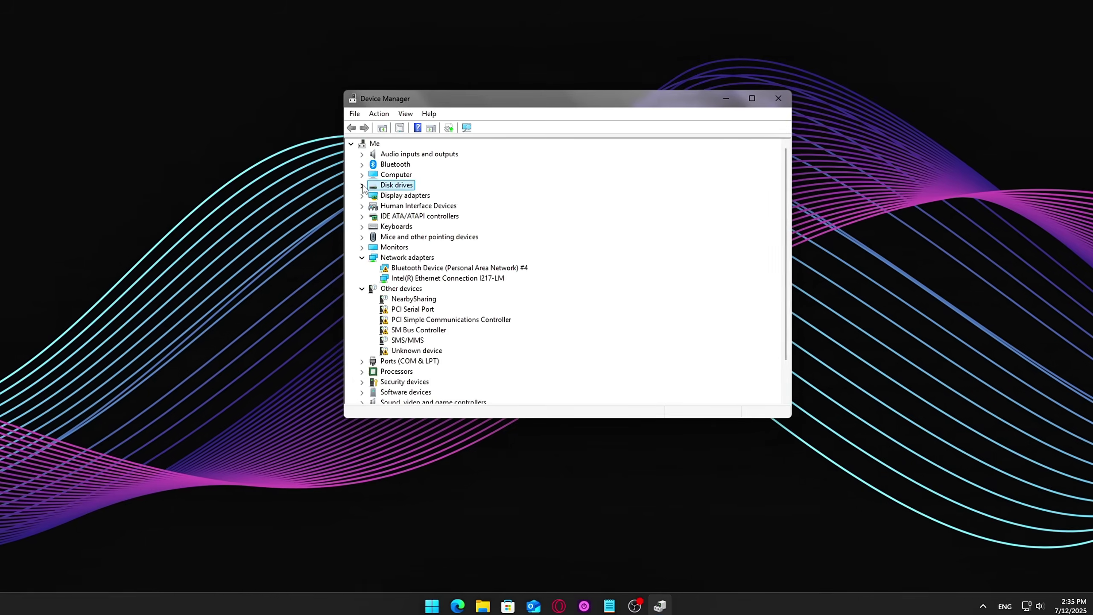
Expand Disk drives and open the VTP256S1SSD drive's Properties on the Policies tab
double_click(381, 184)
click(399, 200)
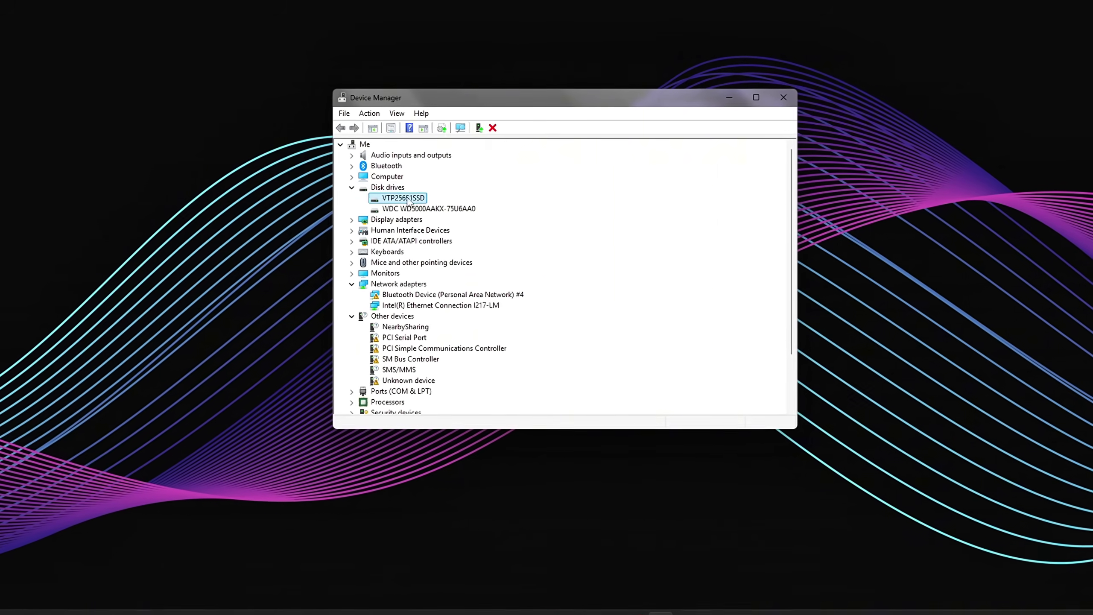
right_click(400, 201)
click(443, 261)
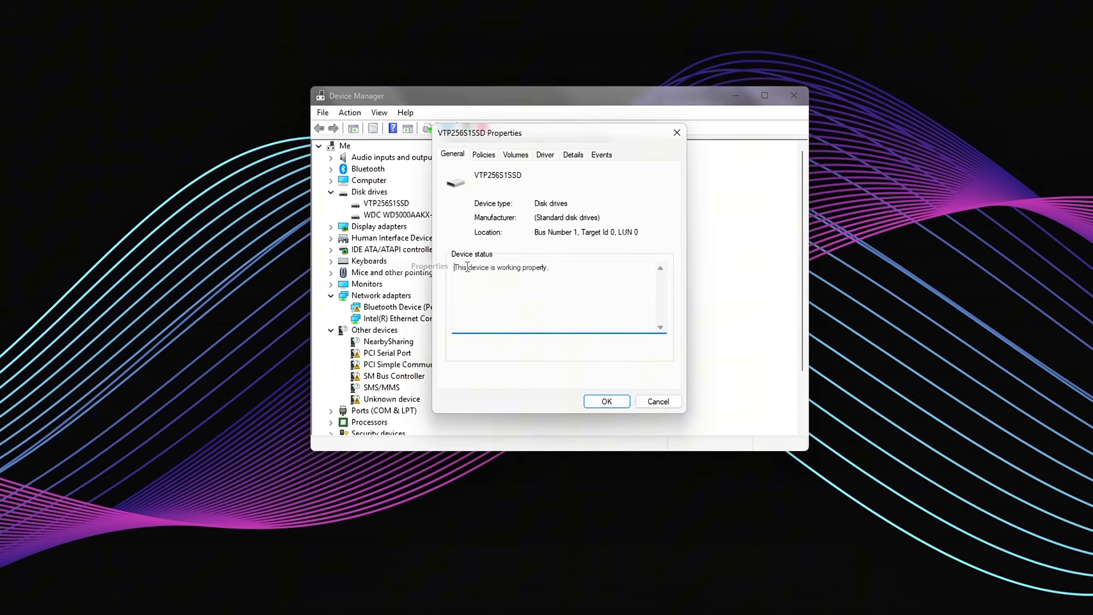
drag(555, 135, 603, 117)
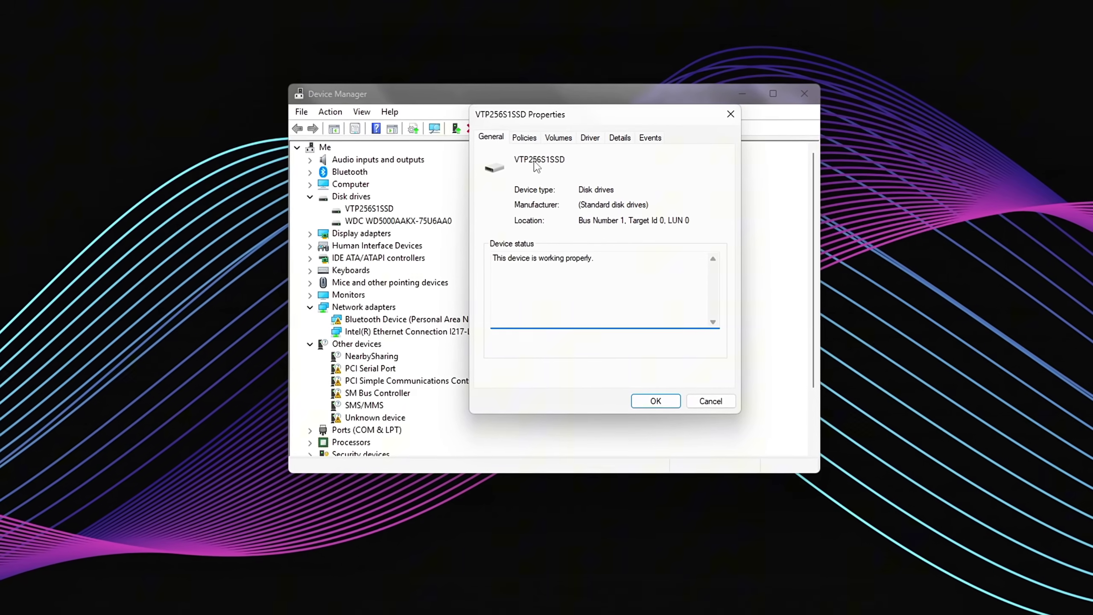
click(529, 137)
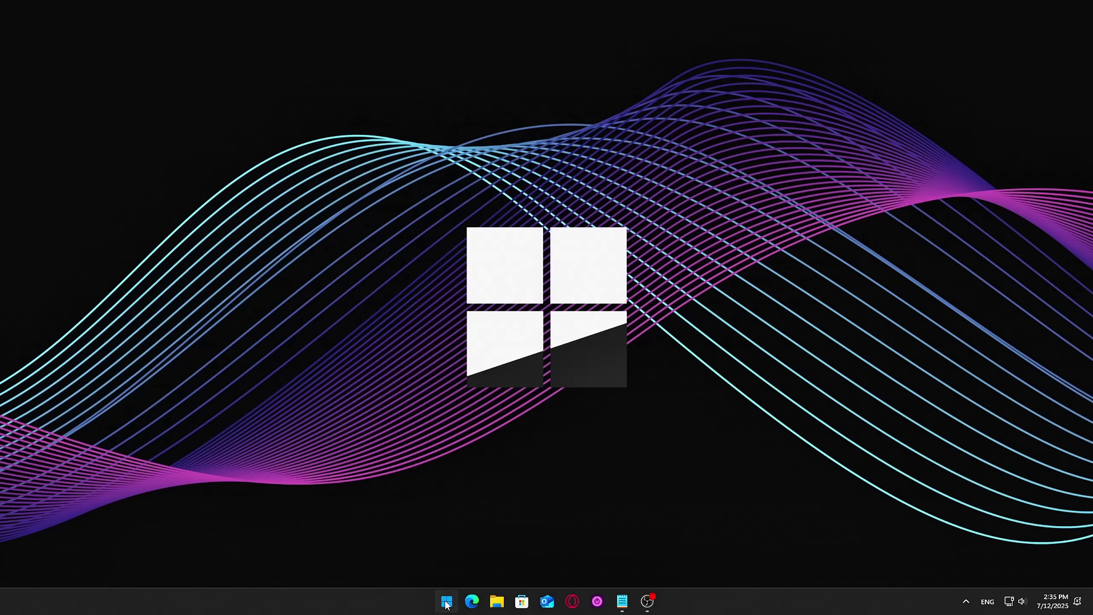
Launch Device Manager from the Win+X menu and expand Disk drives
right_click(446, 605)
click(424, 349)
drag(310, 34, 612, 101)
click(365, 185)
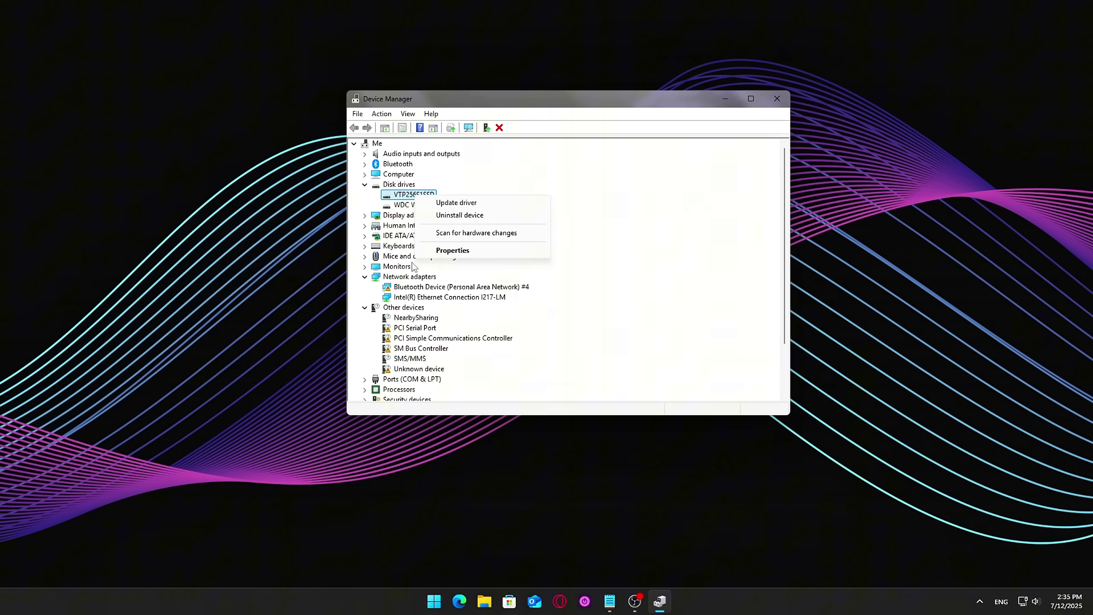
Confirm Enable write caching on the Policies tab, accept with OK, and close Device Manager
drag(555, 131, 598, 111)
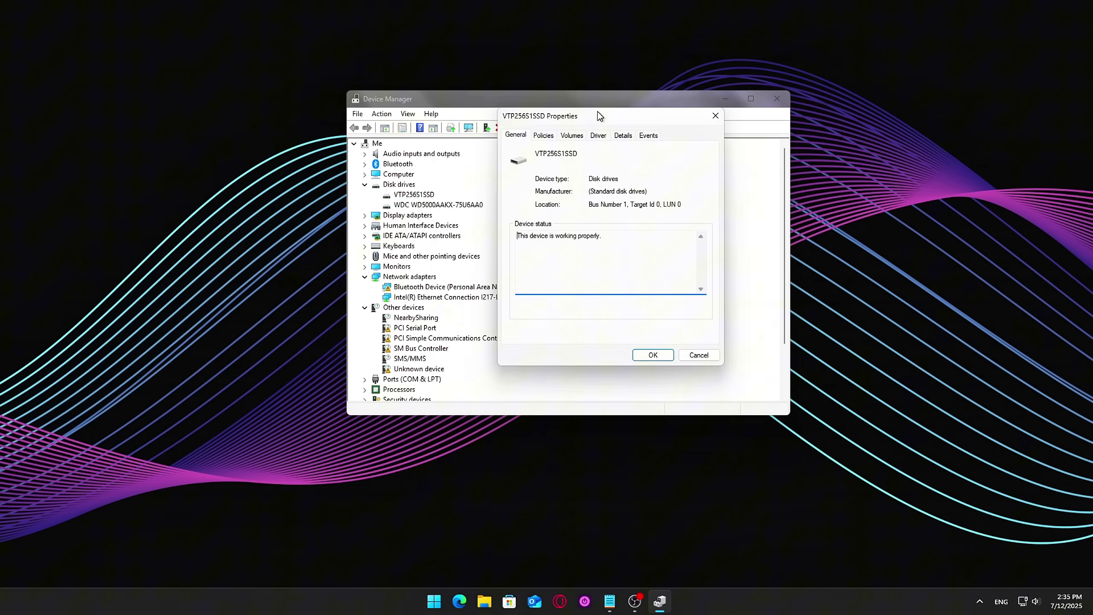
click(543, 135)
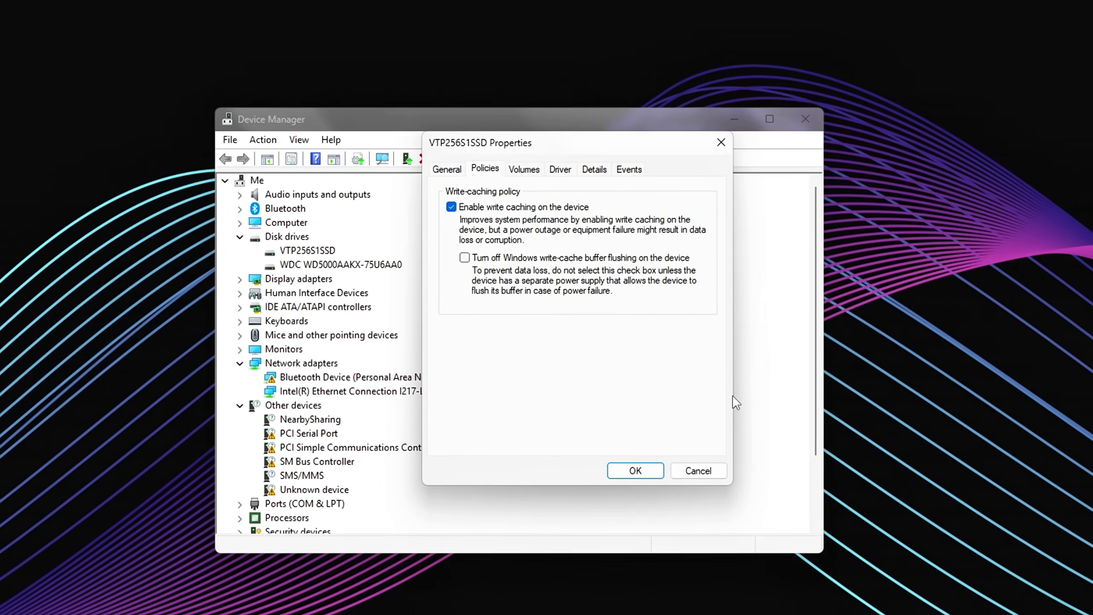
click(636, 470)
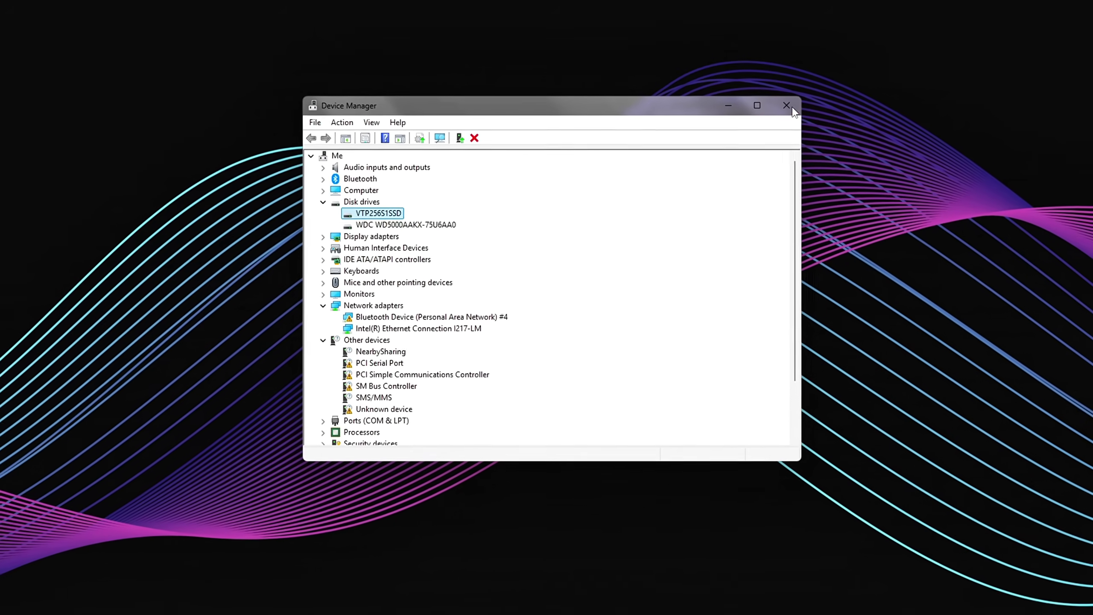
click(791, 109)
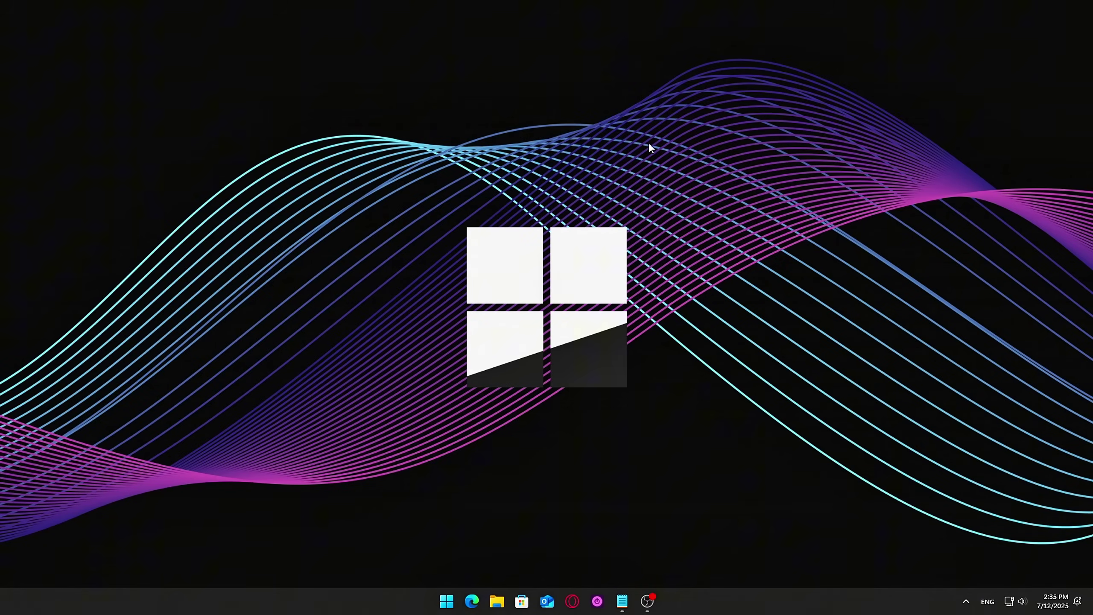
Launch the Services console by running services.msc from the Run box
key(super+r)
drag(157, 470, 551, 217)
text(services.msc)
click(476, 318)
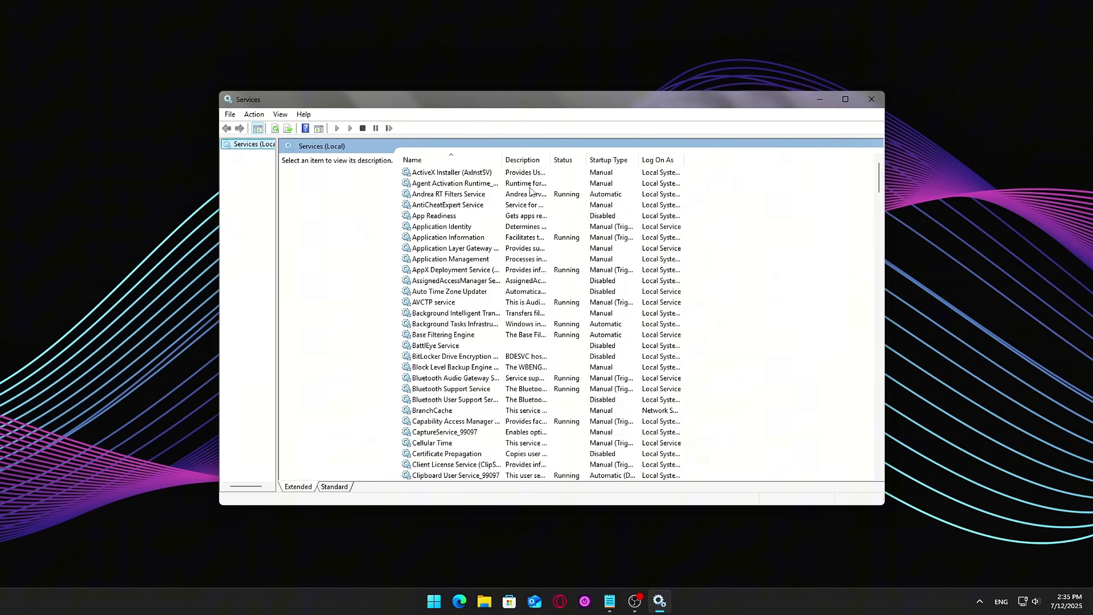
Find Windows Search in the list and confirm its properties show it disabled and stopped
click(530, 188)
scroll(530, 187, down, 6)
key(e)
key(Down)
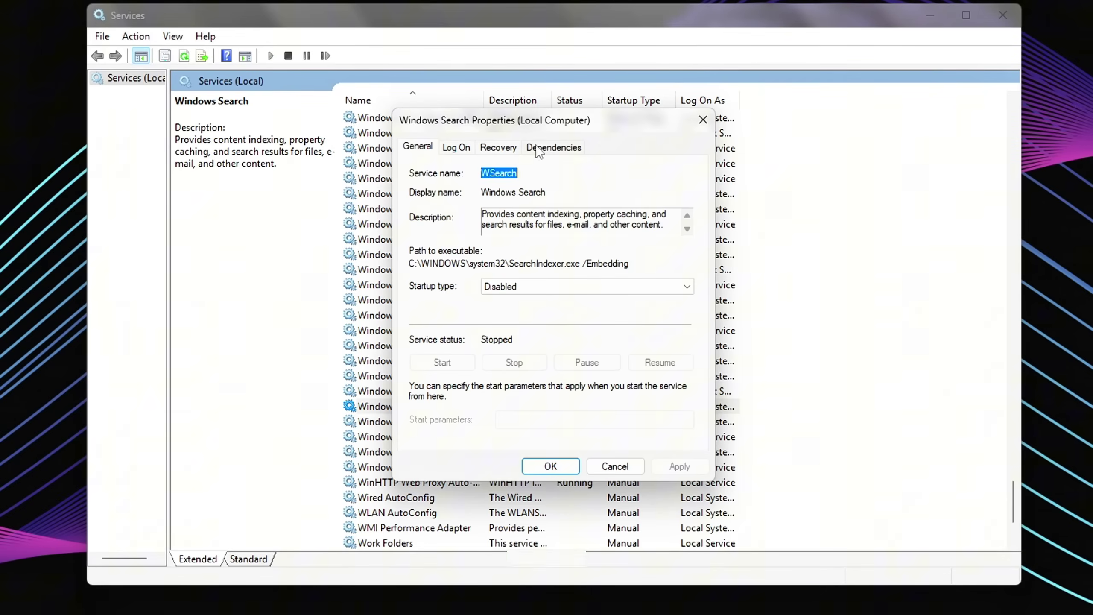
drag(533, 117, 751, 24)
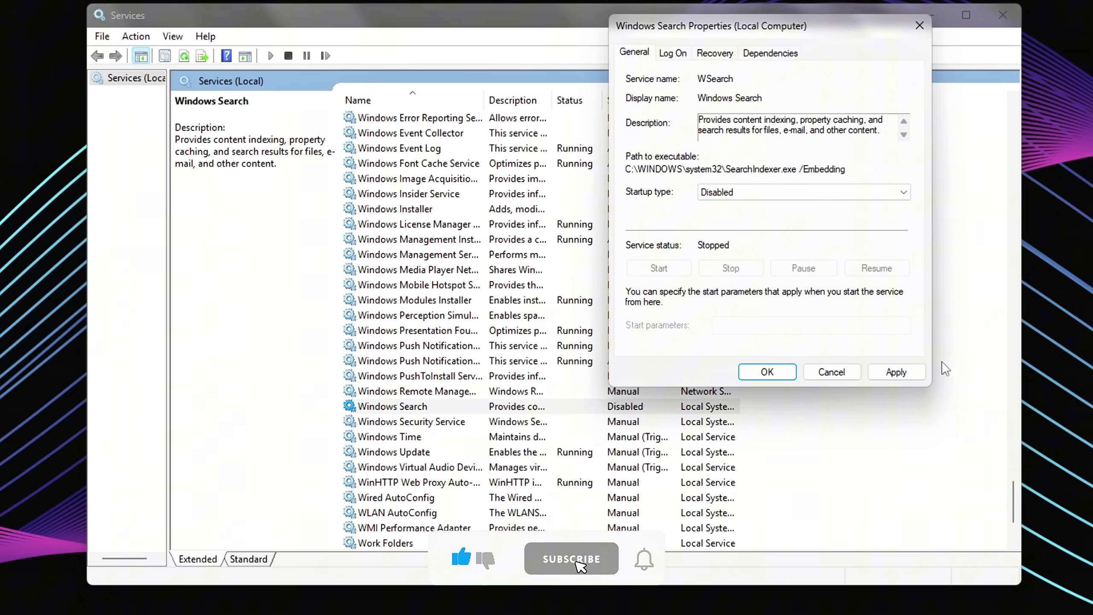
click(782, 378)
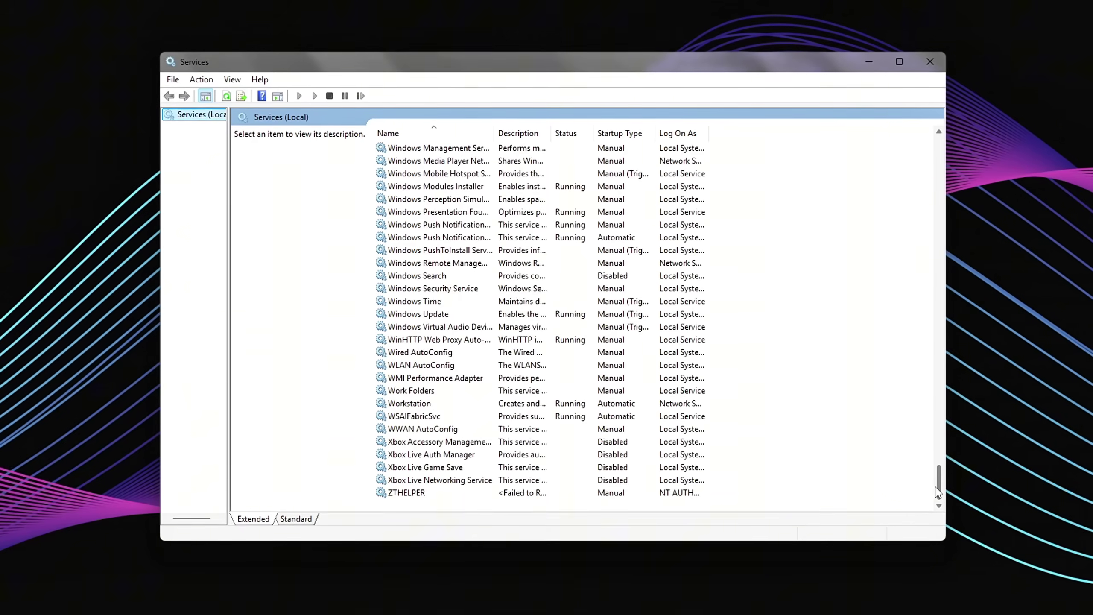
Locate SysMain, set its startup type to Disabled in Properties, and confirm with OK
key(s)
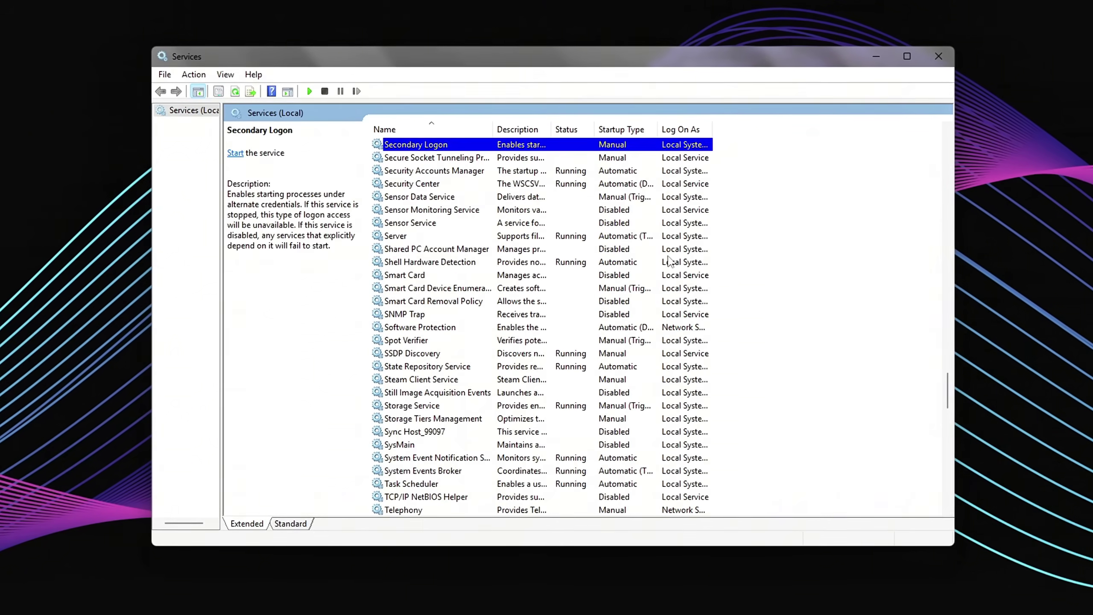
key(Down)
key(Down)
key(Down)
key(Down)
key(Down)
key(Down)
key(Down)
key(Down)
key(Down)
key(Down)
click(432, 448)
scroll(432, 448, down, 3)
right_click(494, 332)
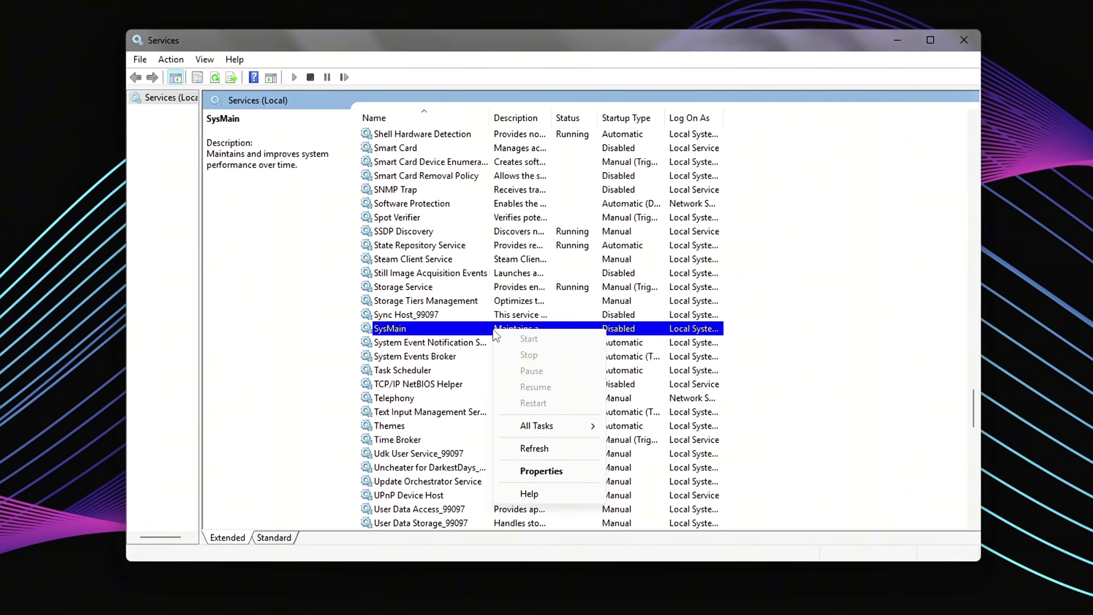
click(533, 473)
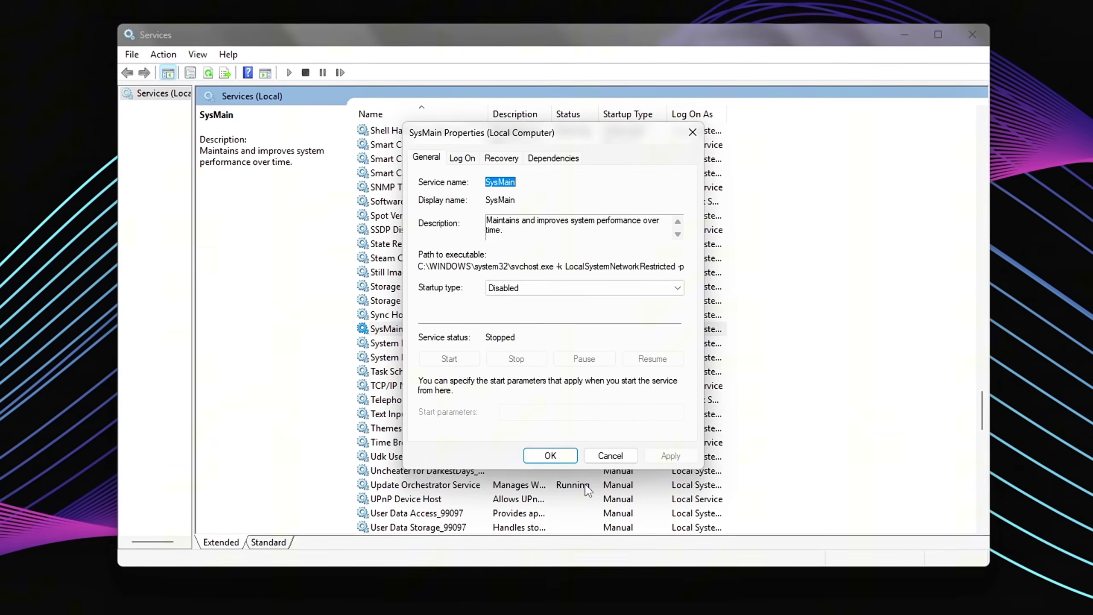
click(547, 289)
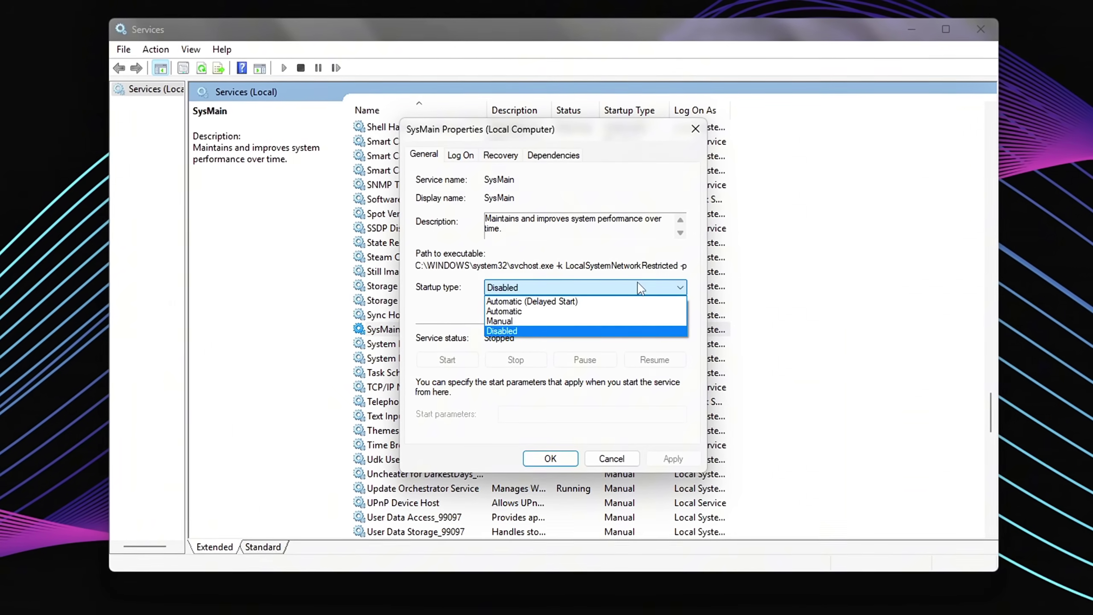
click(663, 331)
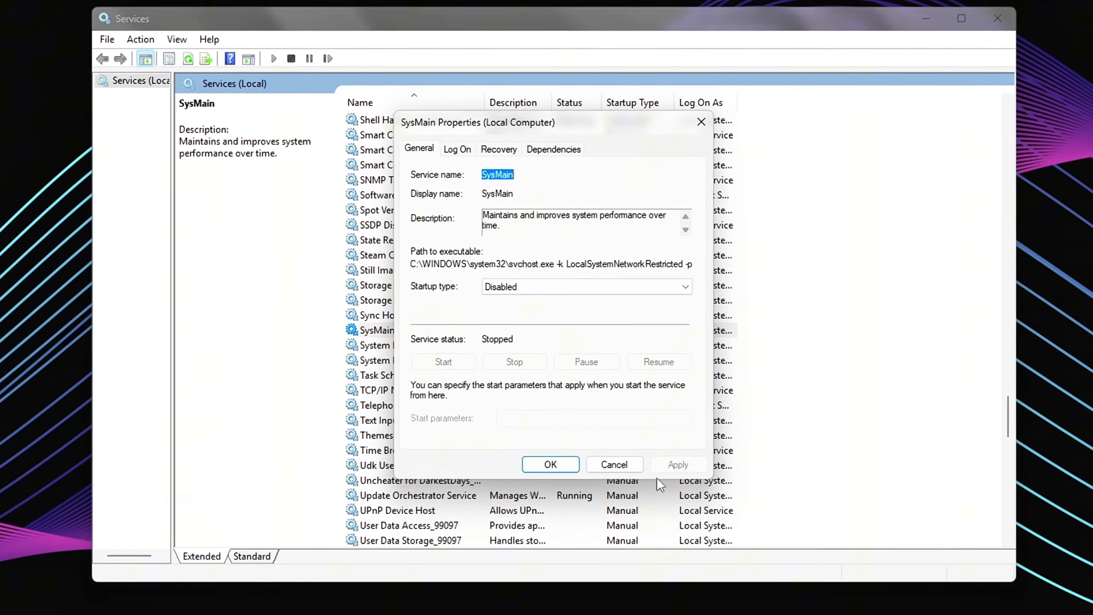
click(550, 463)
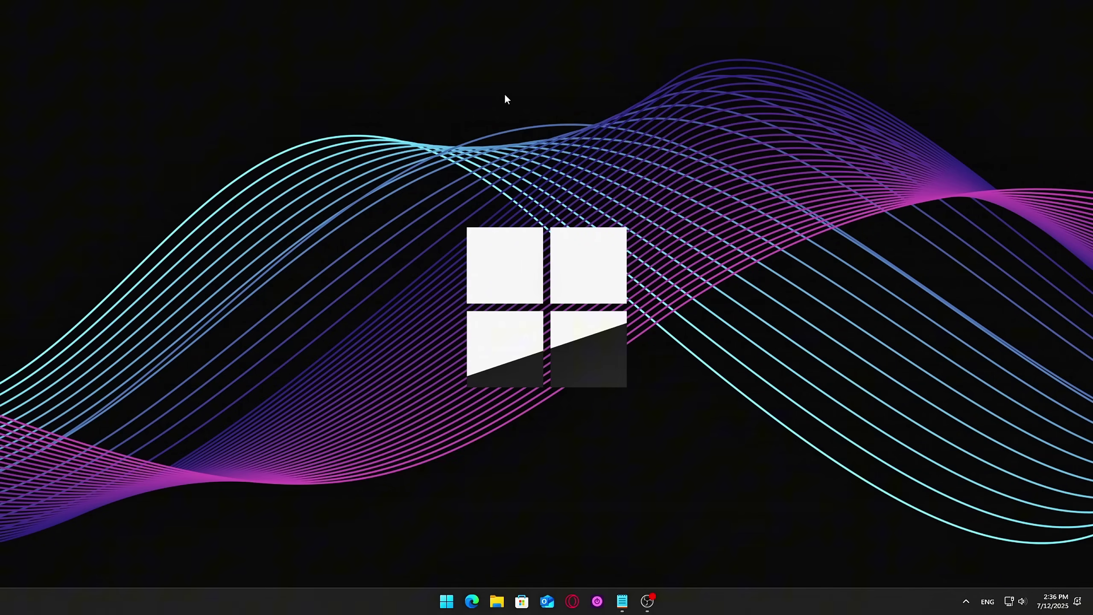
key(super+r)
drag(114, 473, 512, 278)
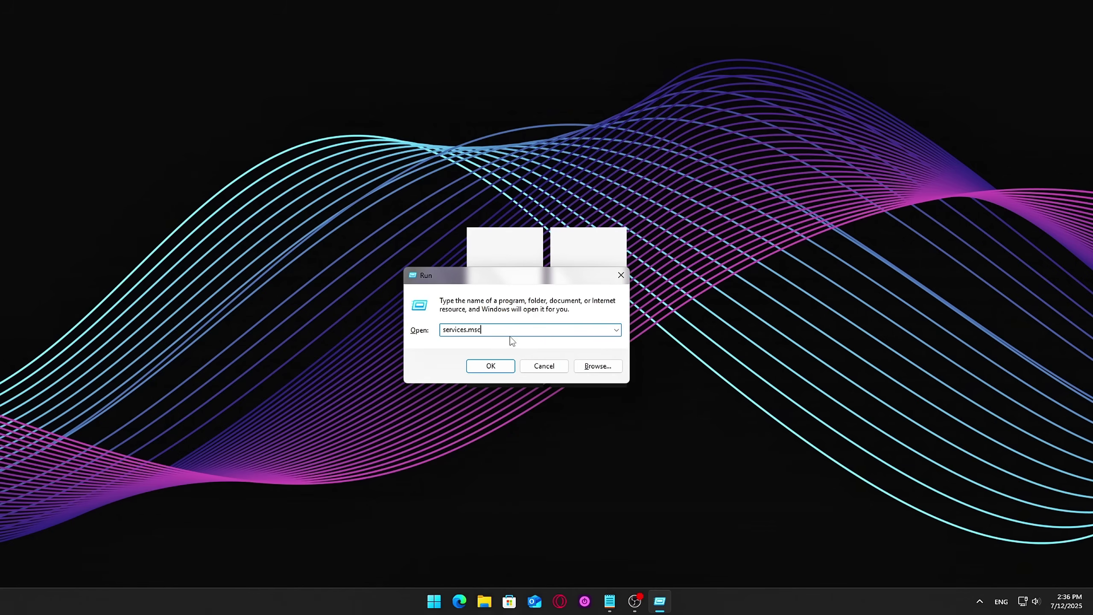
click(496, 370)
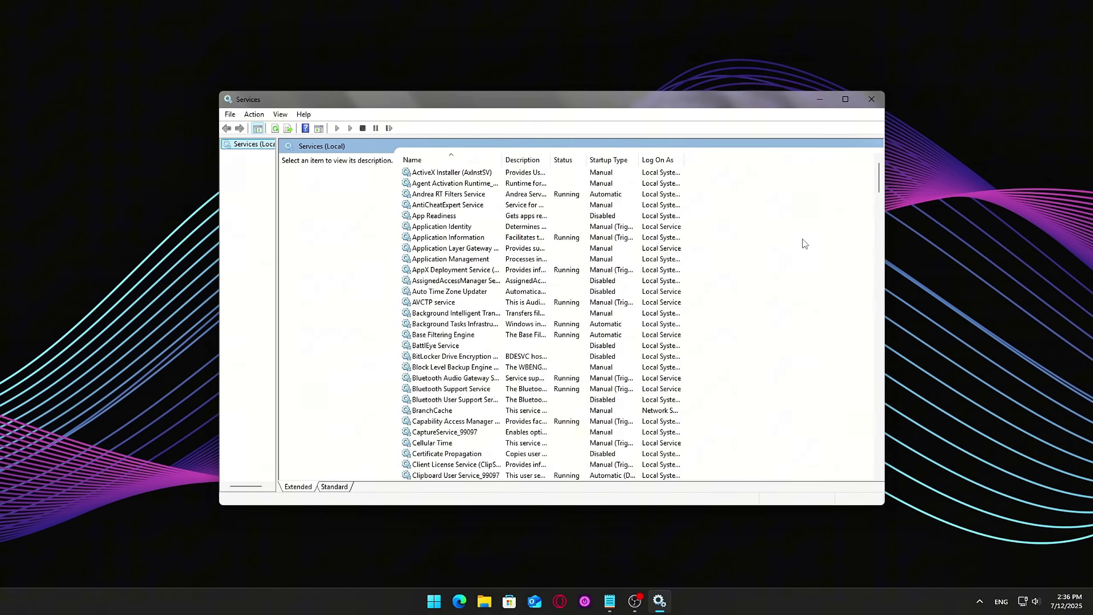
drag(878, 177, 977, 320)
double_click(391, 328)
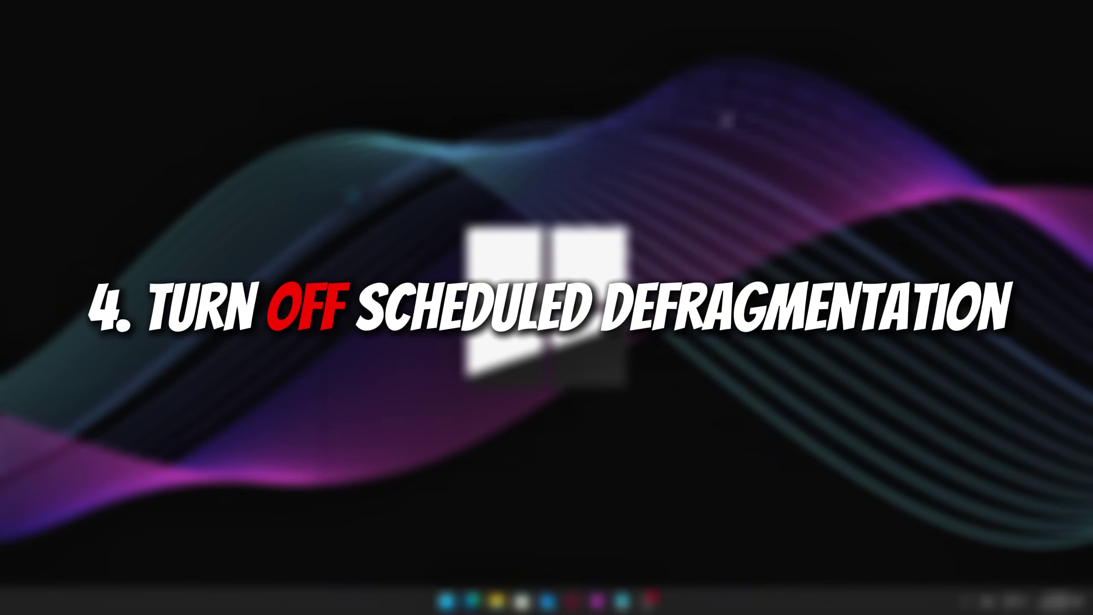
Select the drives and untick Run on a schedule in the optimization settings
key(super)
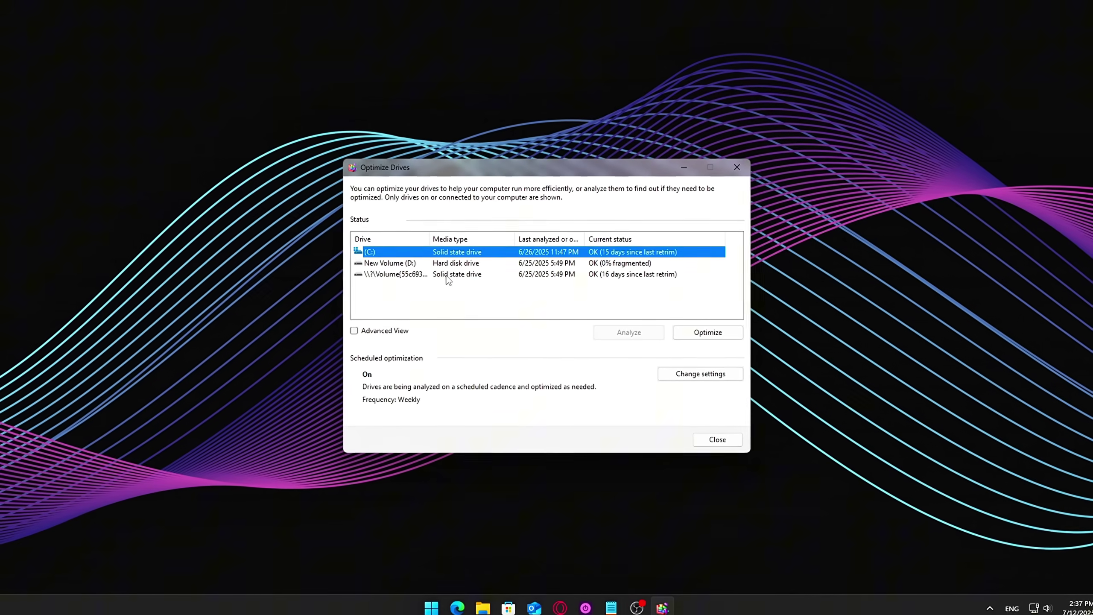
click(431, 272)
click(430, 249)
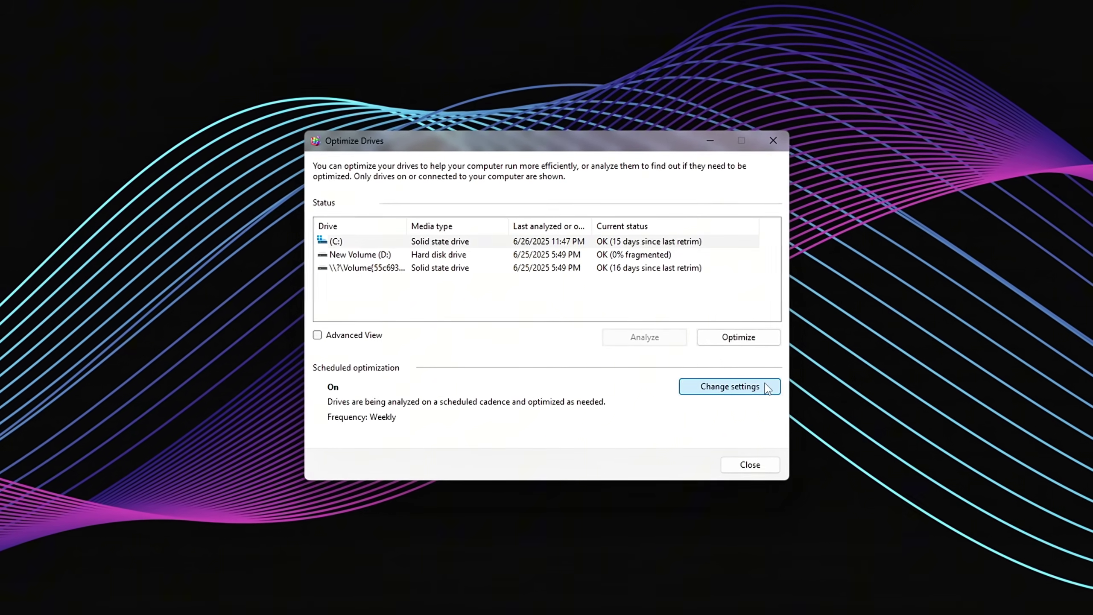
click(731, 383)
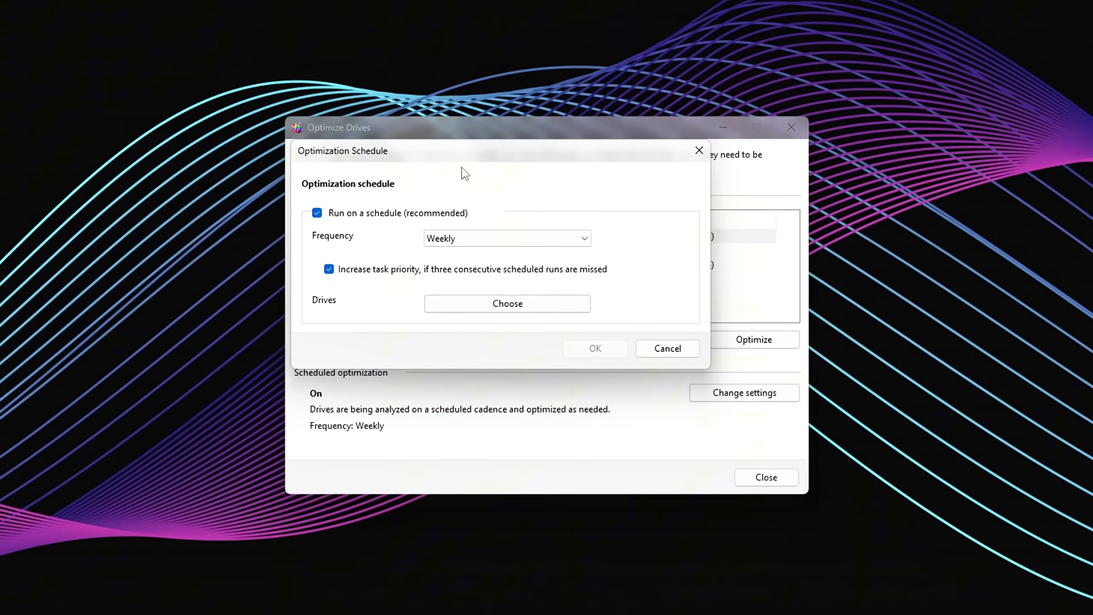
click(495, 225)
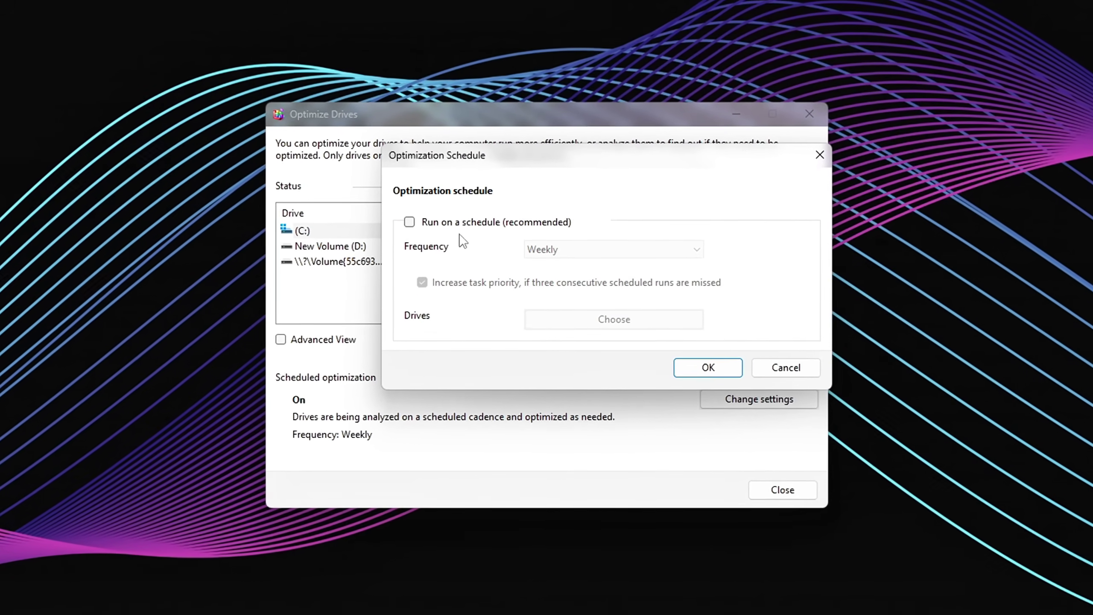
click(699, 367)
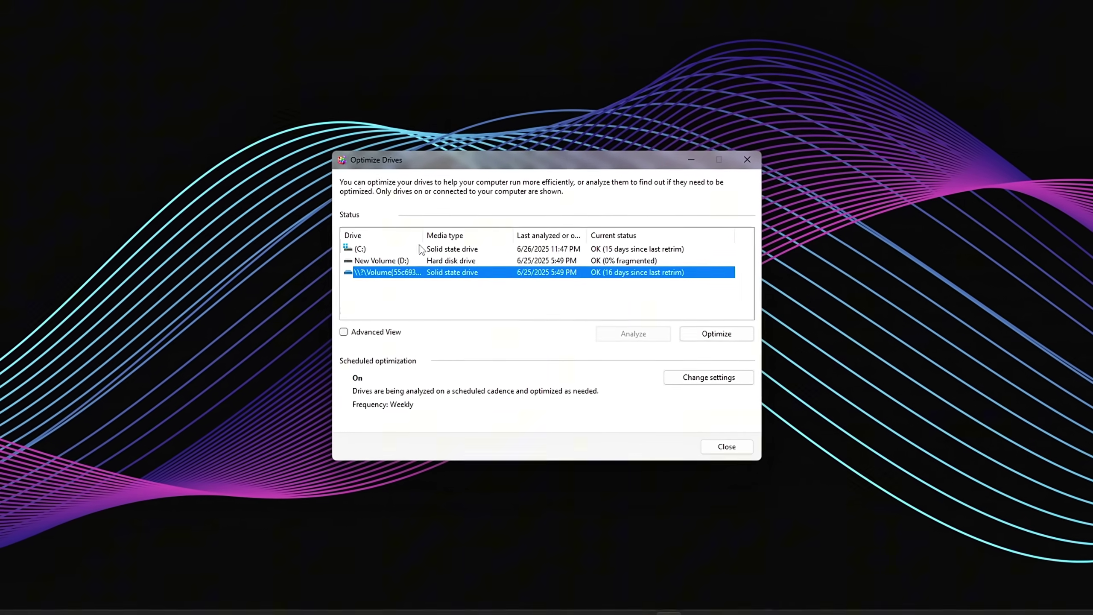
Recheck that the C: drive's schedule is switched off, then close Optimize Drives
click(417, 246)
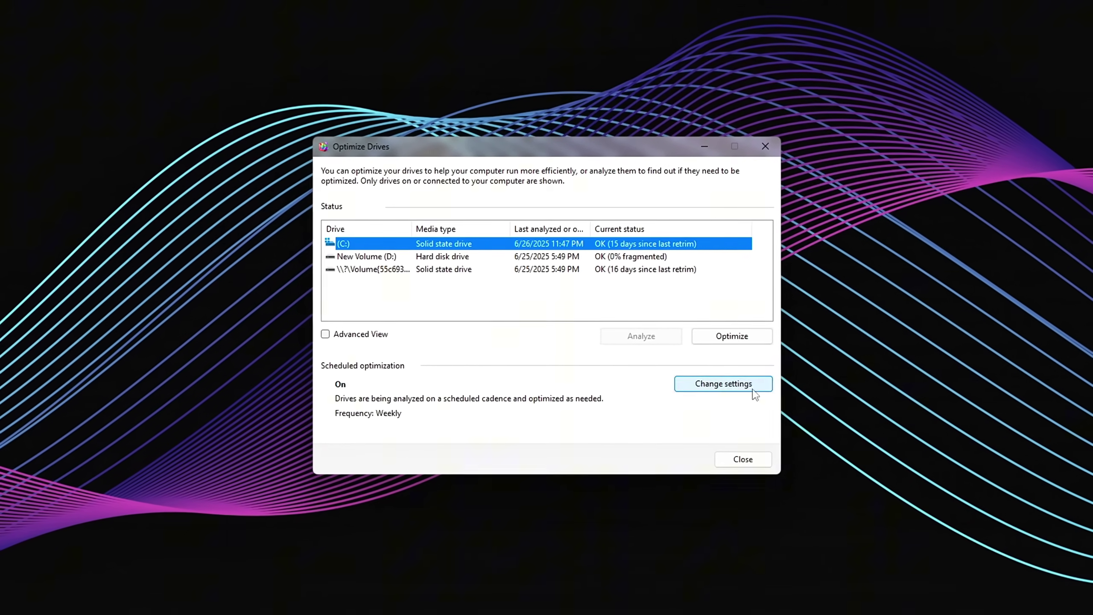
click(761, 387)
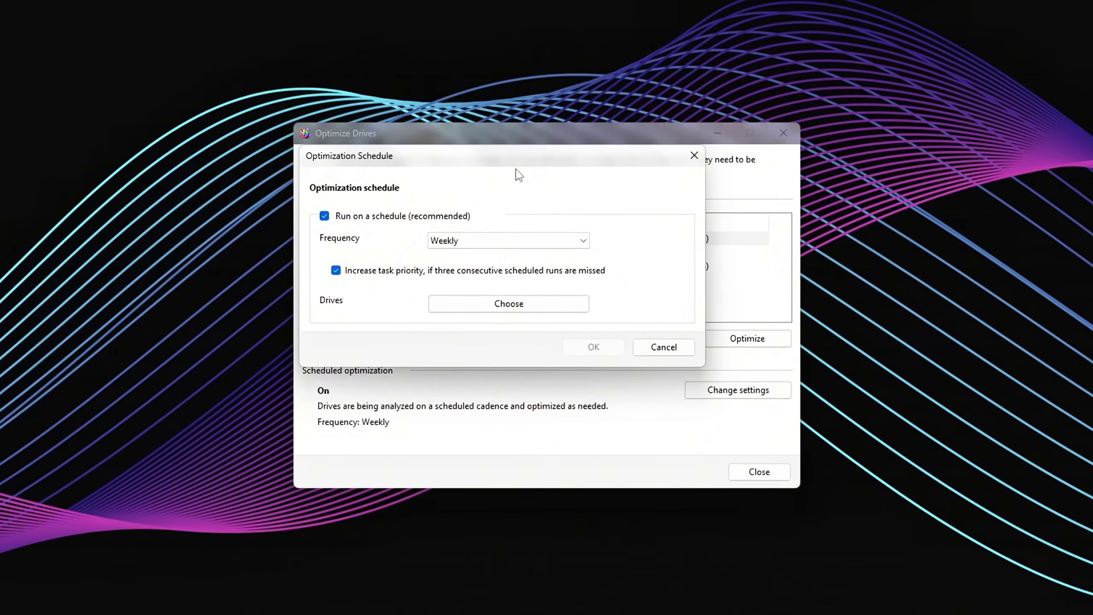
drag(465, 167, 557, 179)
click(474, 238)
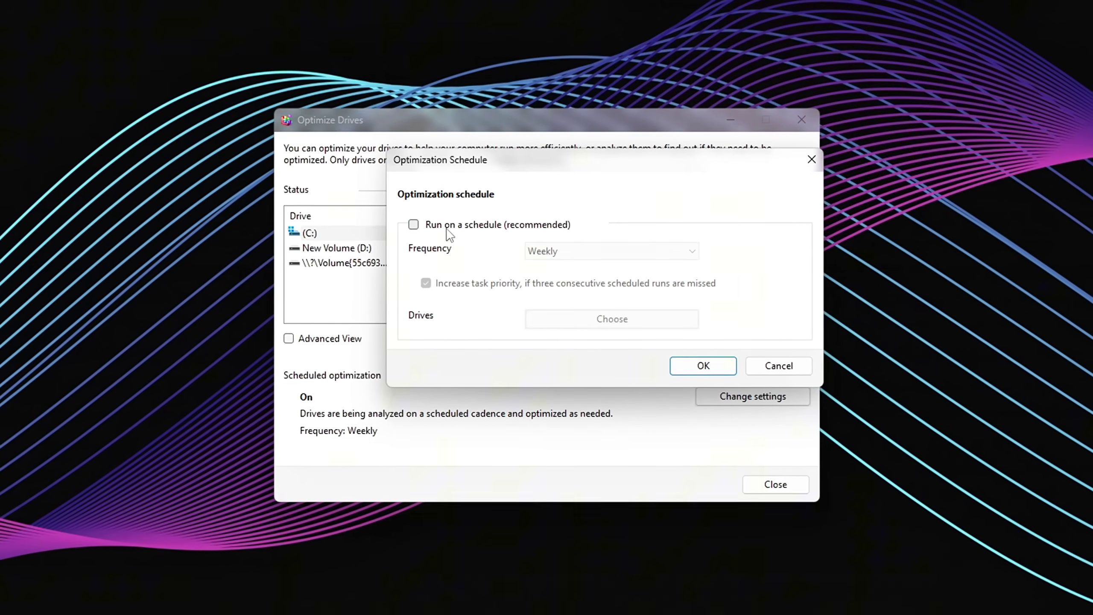
click(701, 370)
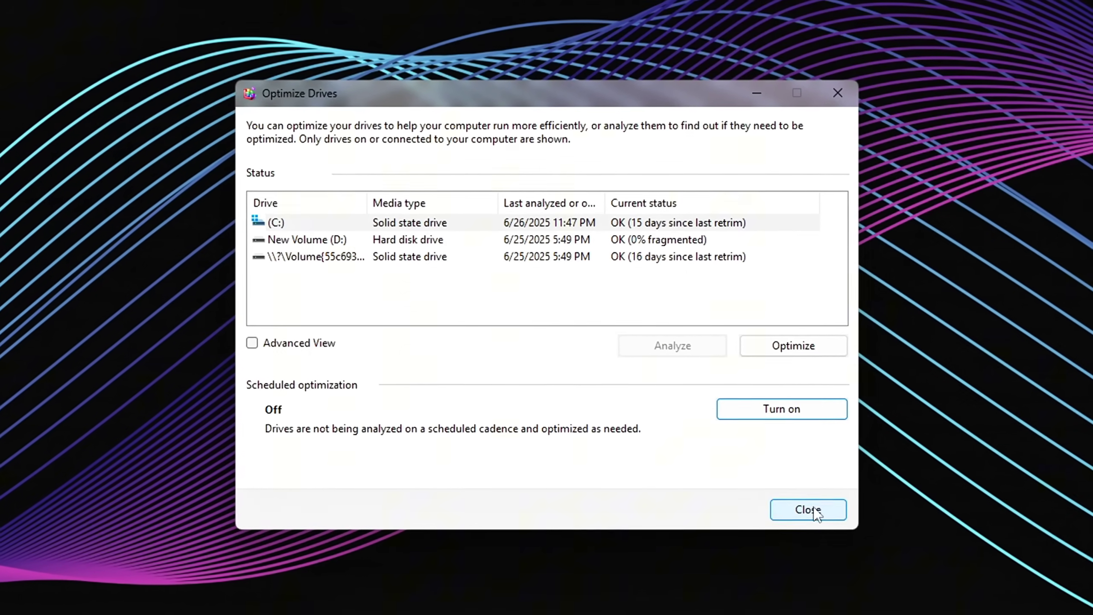
click(809, 509)
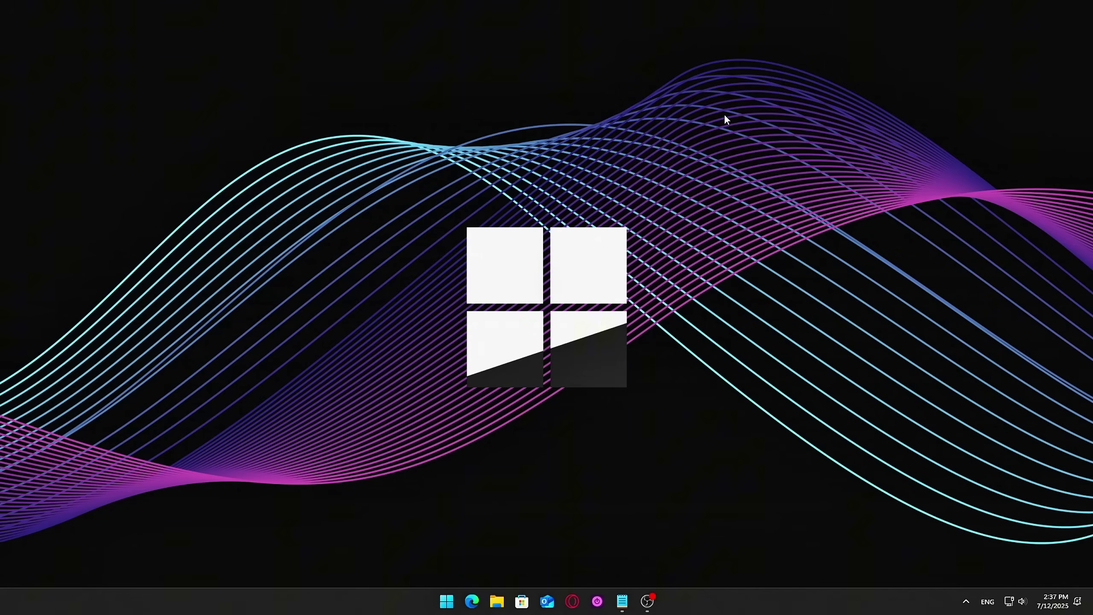
Open Defragment and Optimize Drives from Windows search
key(super+s)
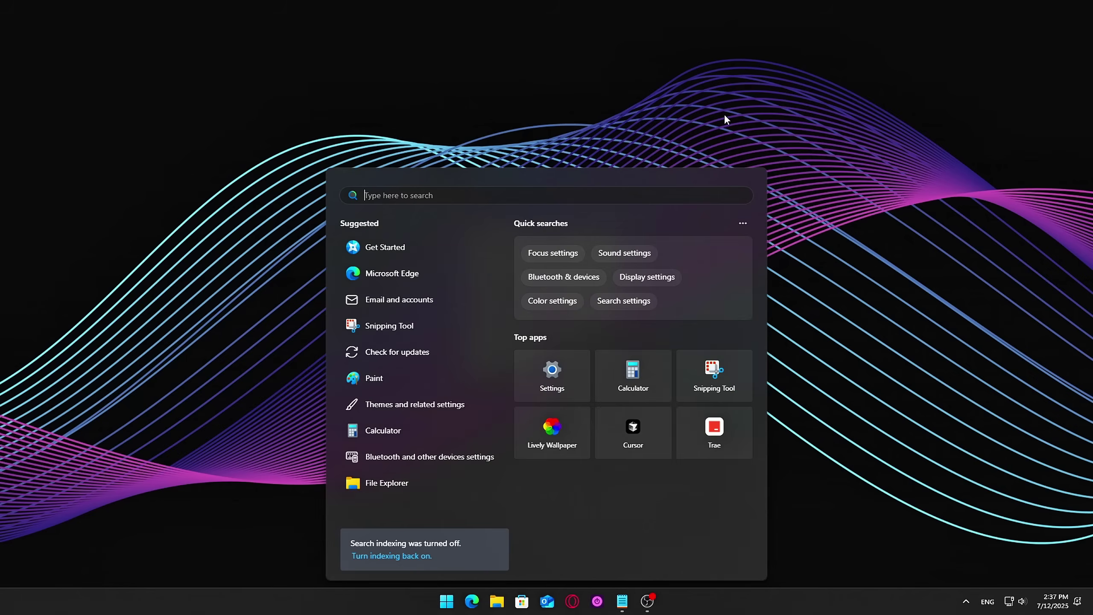
text(Defragment and Optimize Drives)
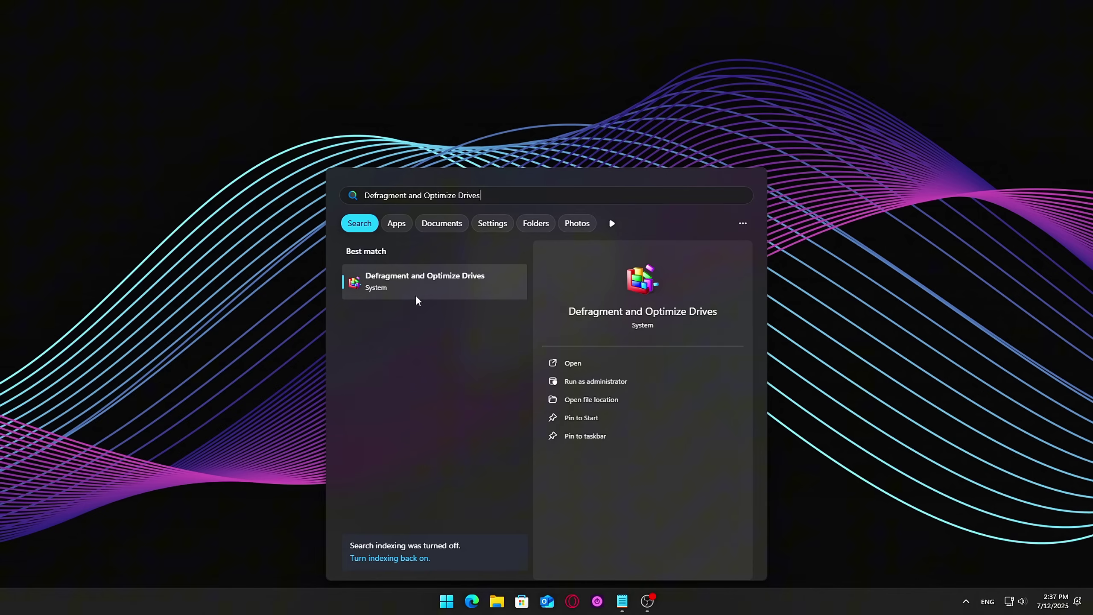
click(591, 363)
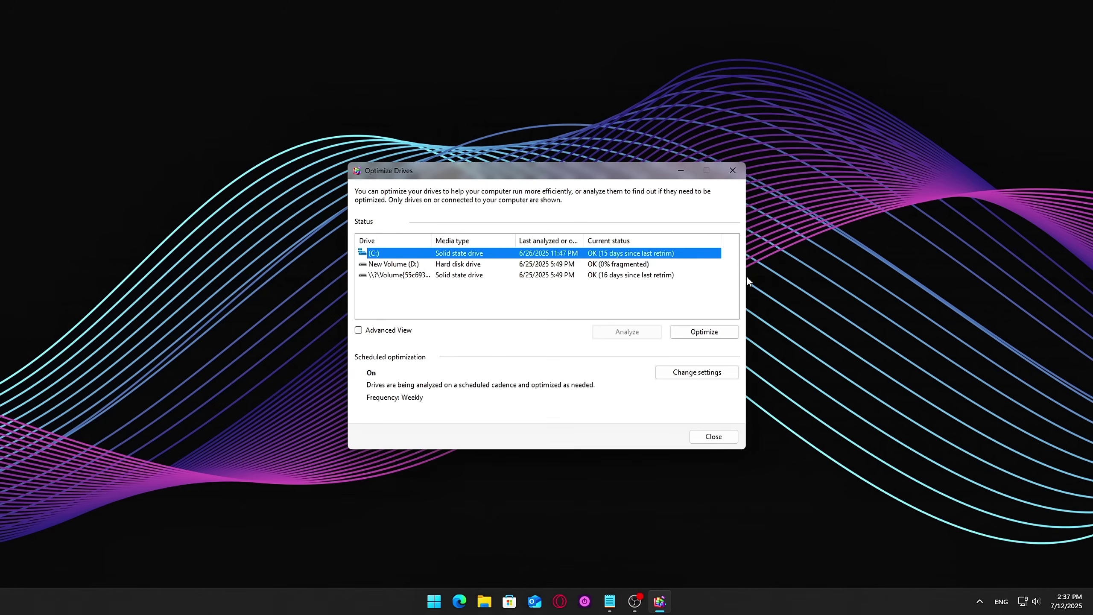
Select (C:) and untick Run on a schedule so scheduled optimization reads Off
click(422, 254)
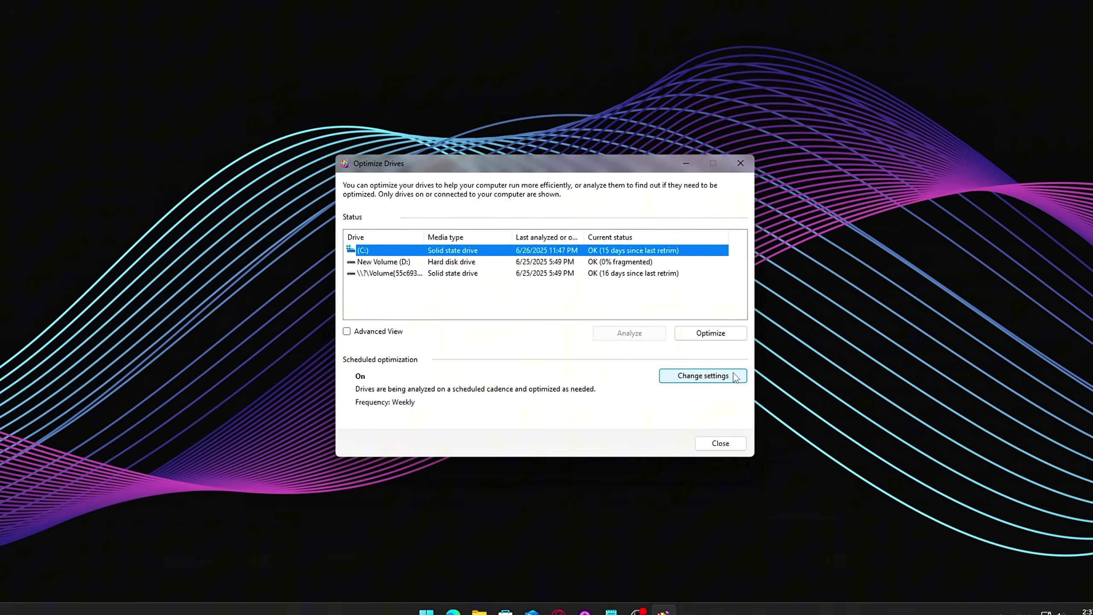
click(713, 373)
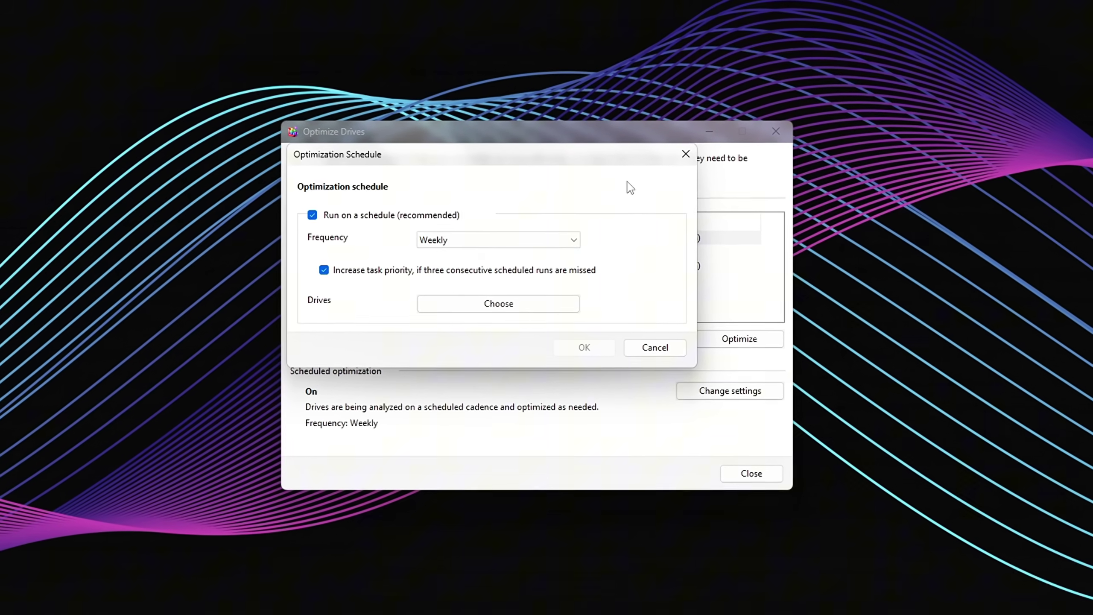
drag(456, 162, 551, 179)
click(441, 240)
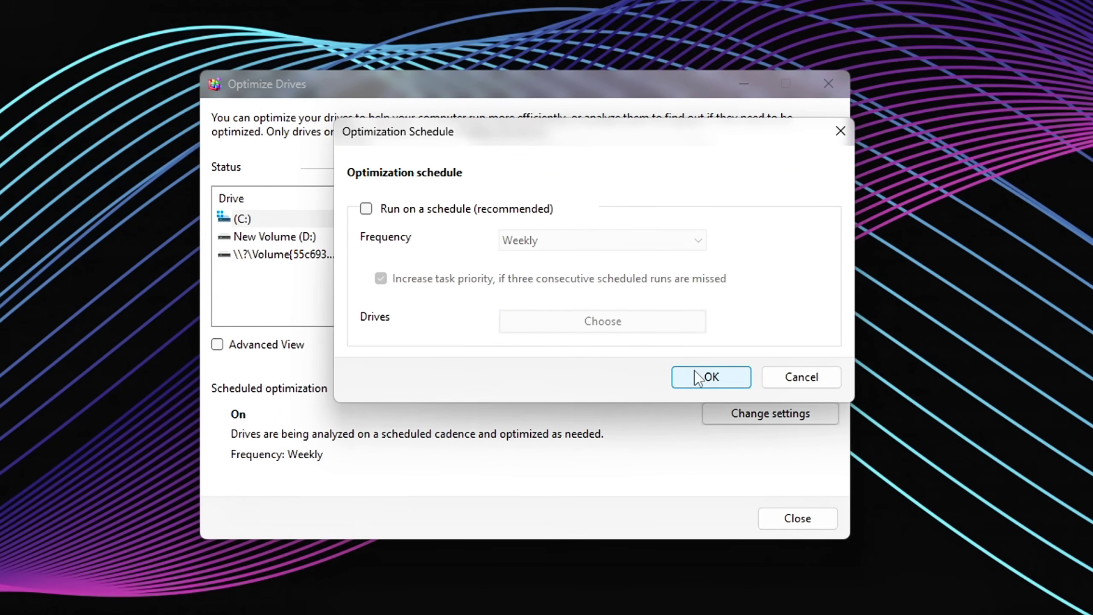
click(697, 378)
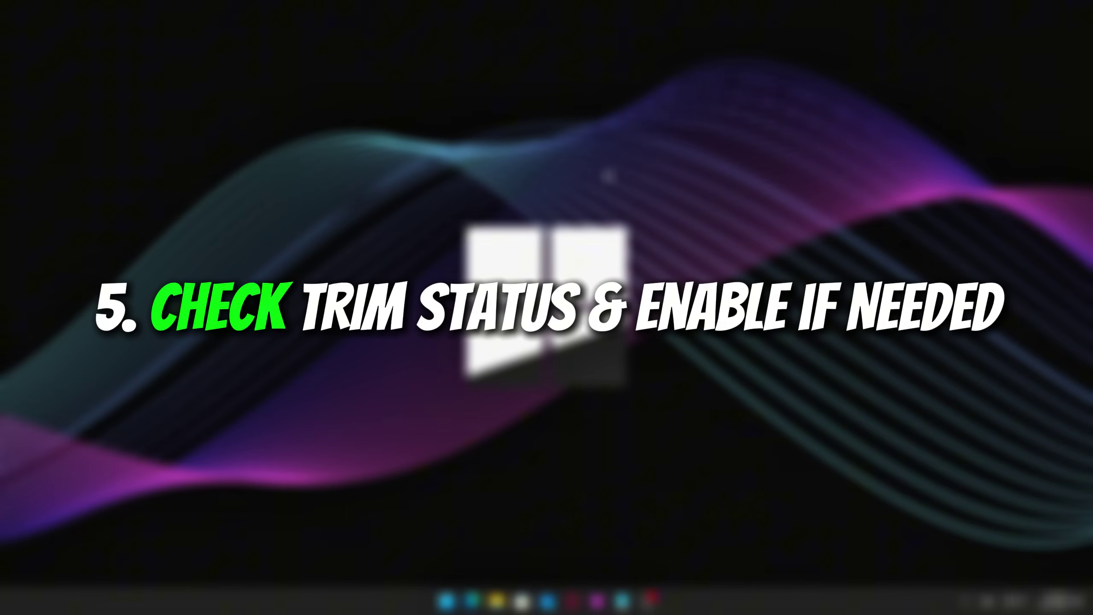
Run 'fsutil behavior query DisableDeleteNotify' and inspect the NTFS and ReFS results
key(super)
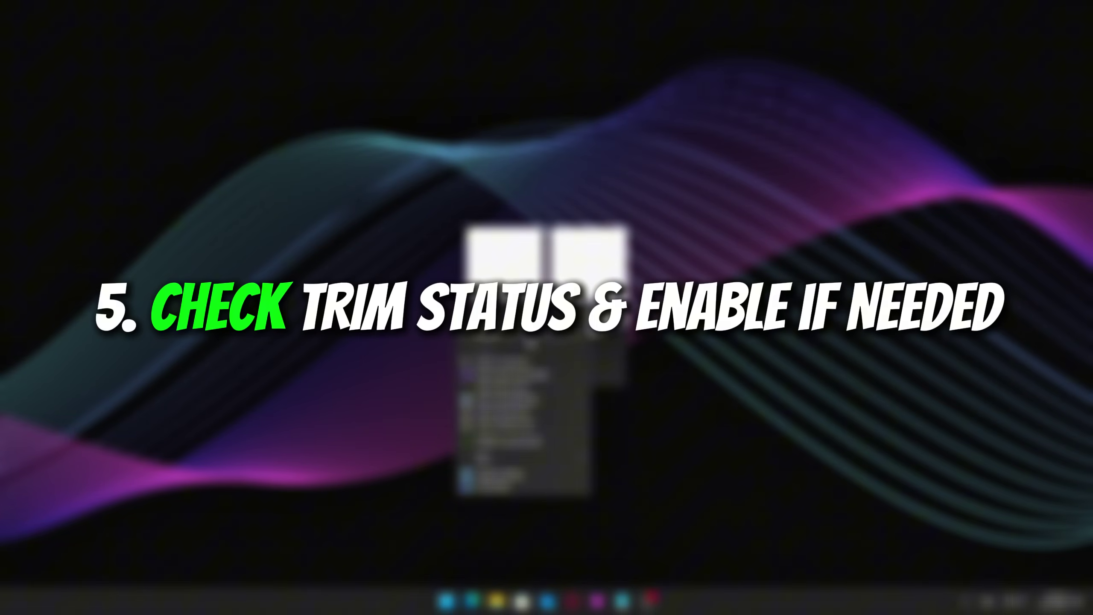
key(Escape)
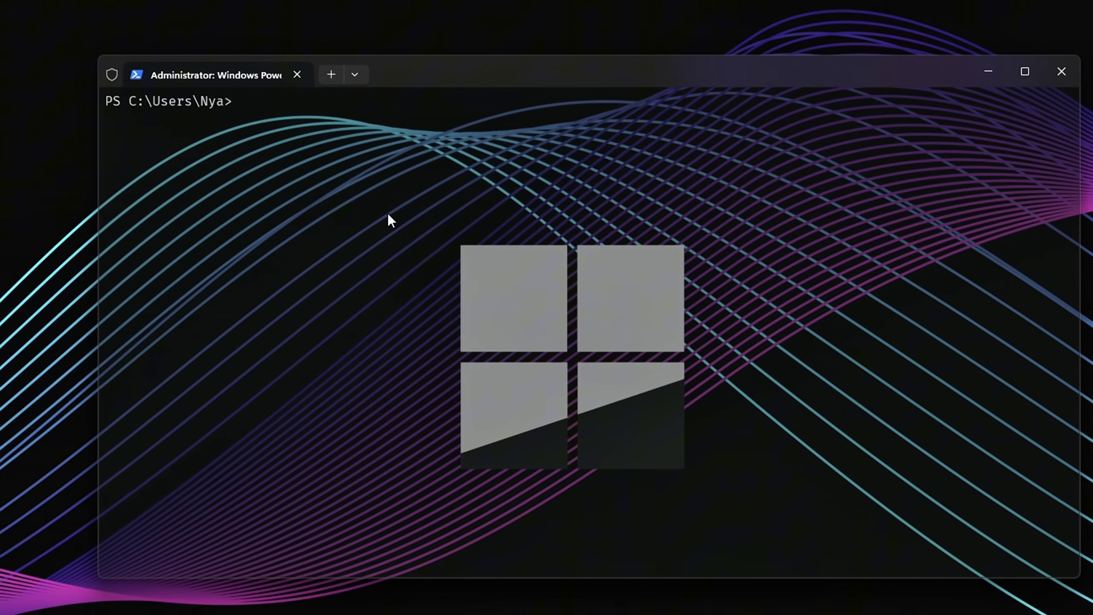
text(fsutil behavior query DisableDeleteNotify)
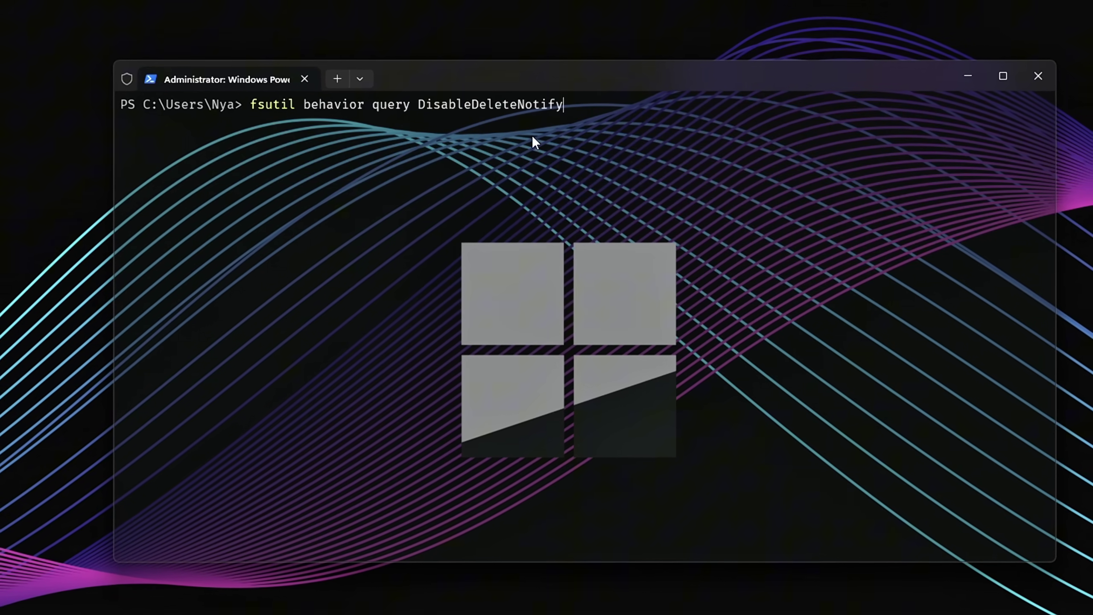
key(Return)
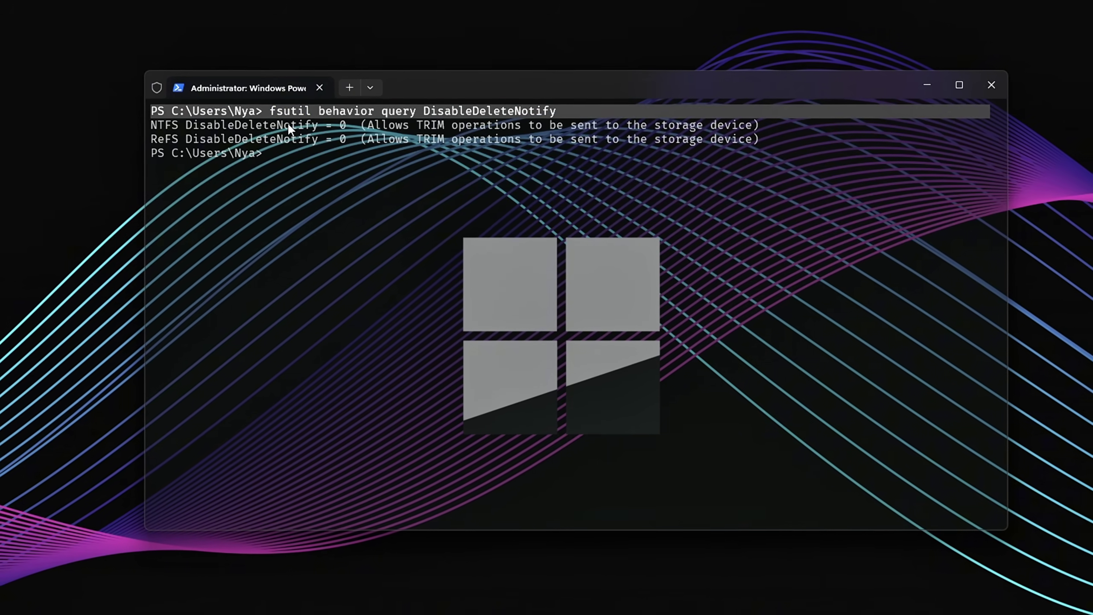
drag(356, 140, 155, 142)
drag(356, 126, 162, 125)
click(316, 260)
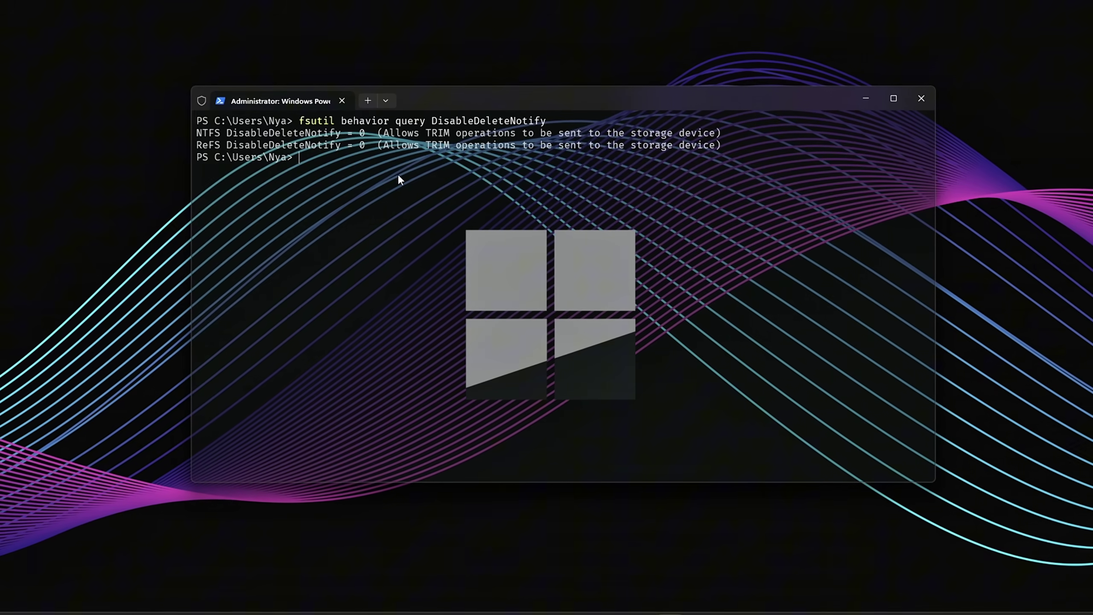
Clear the screen with cls and run 'fsutil behavior set DisableDeleteNotify 0' to enable TRIM
text(cls)
key(Return)
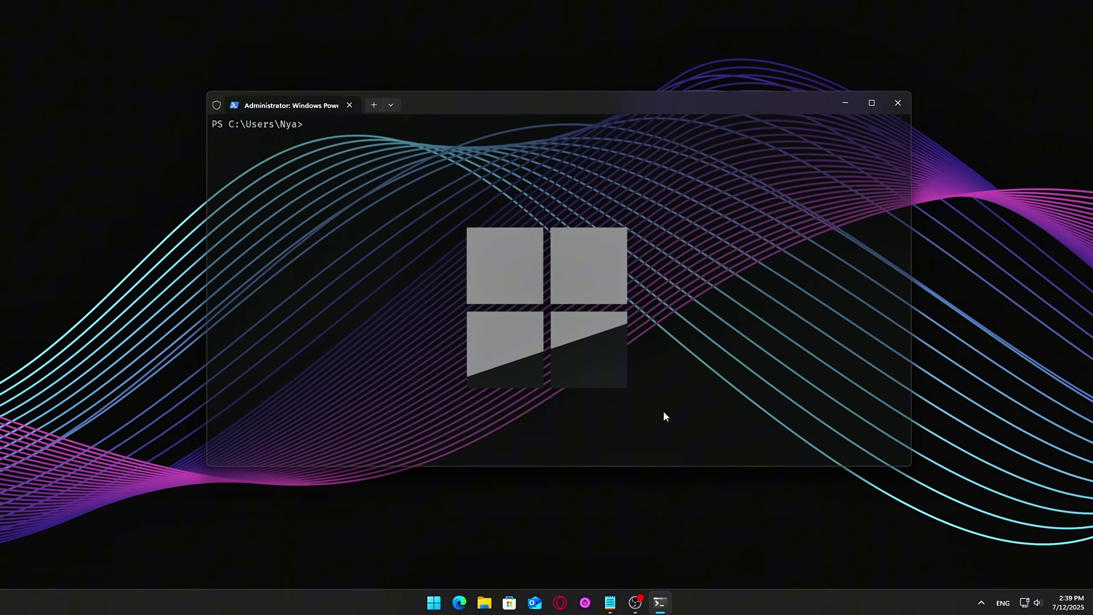
text(fsutil behavior set DisableDeleteNotify 0)
key(Return)
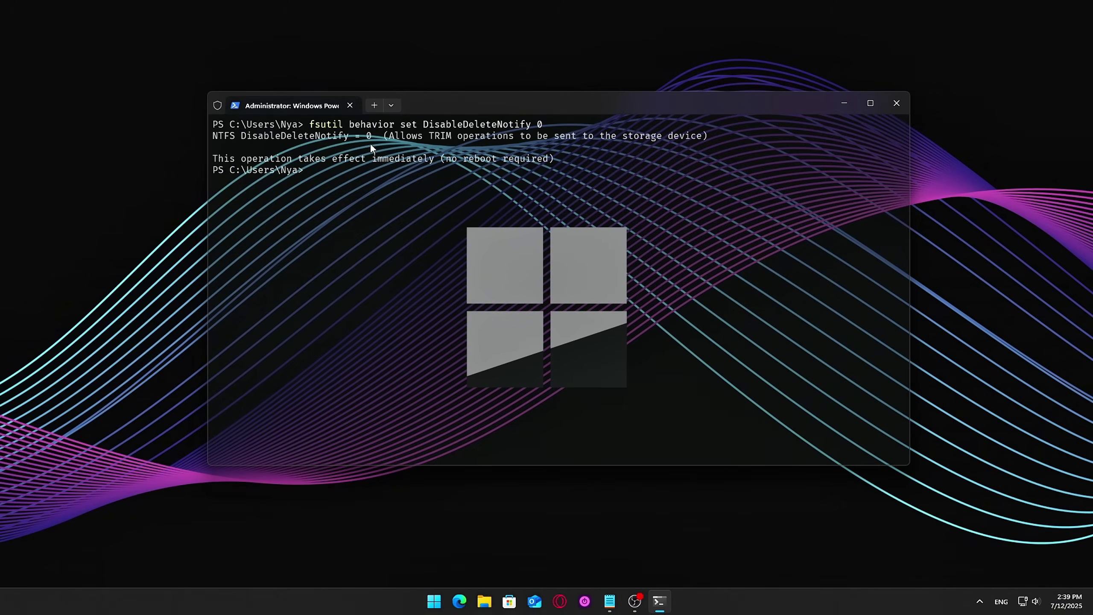
triple_click(373, 158)
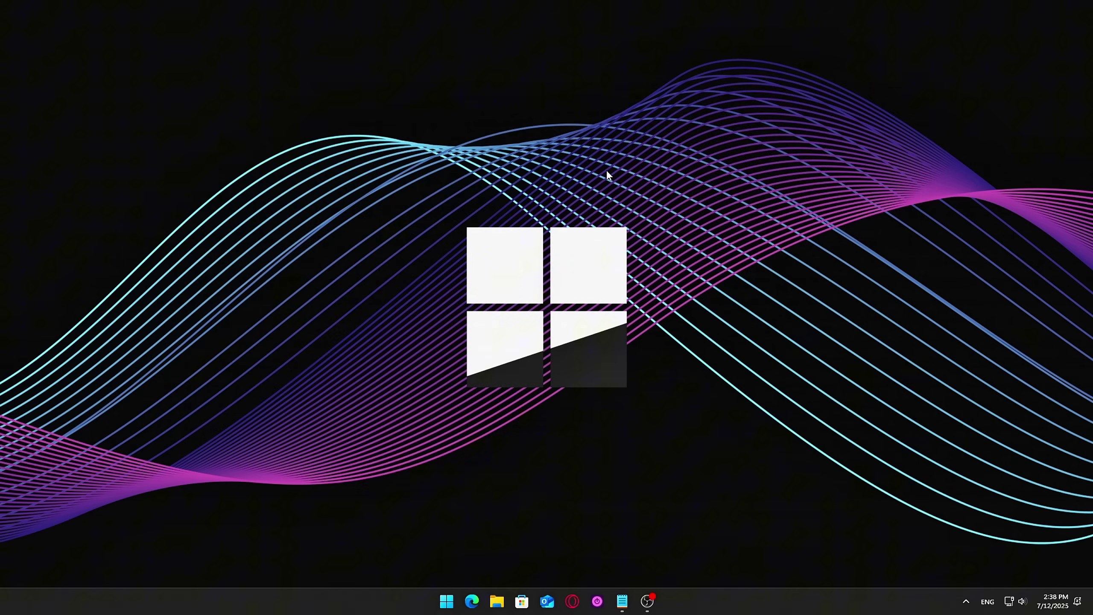
Refresh the desktop and open Terminal (Admin) from the Start button's quick menu
right_click(456, 302)
click(516, 334)
right_click(455, 597)
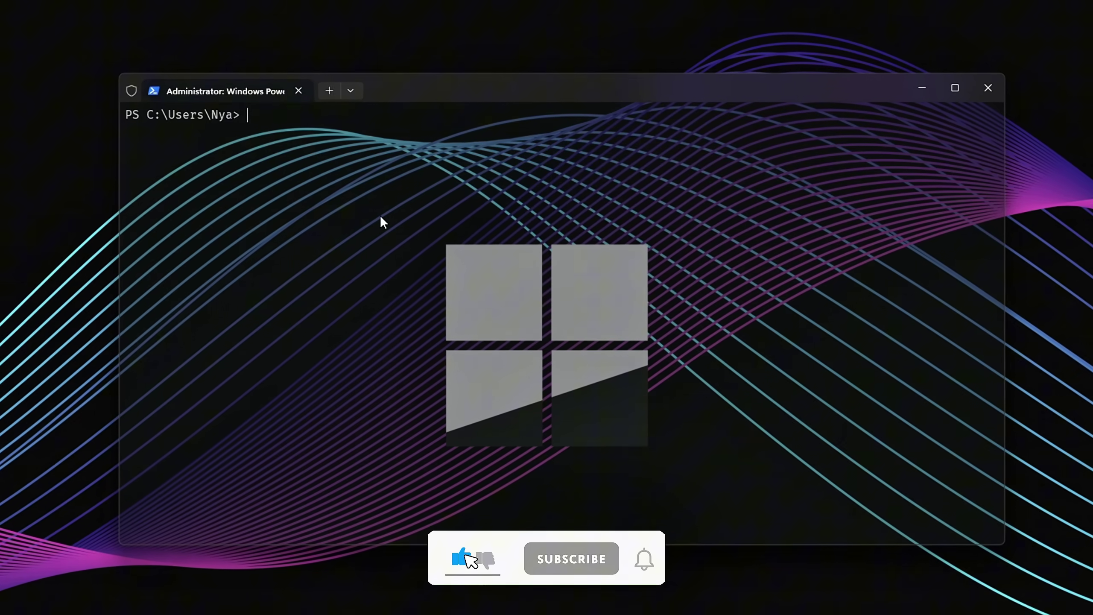
Run the DisableDeleteNotify query and highlight the NTFS and ReFS result lines showing 0
text(fsutil behavior query DisableDeleteNotify)
key(Return)
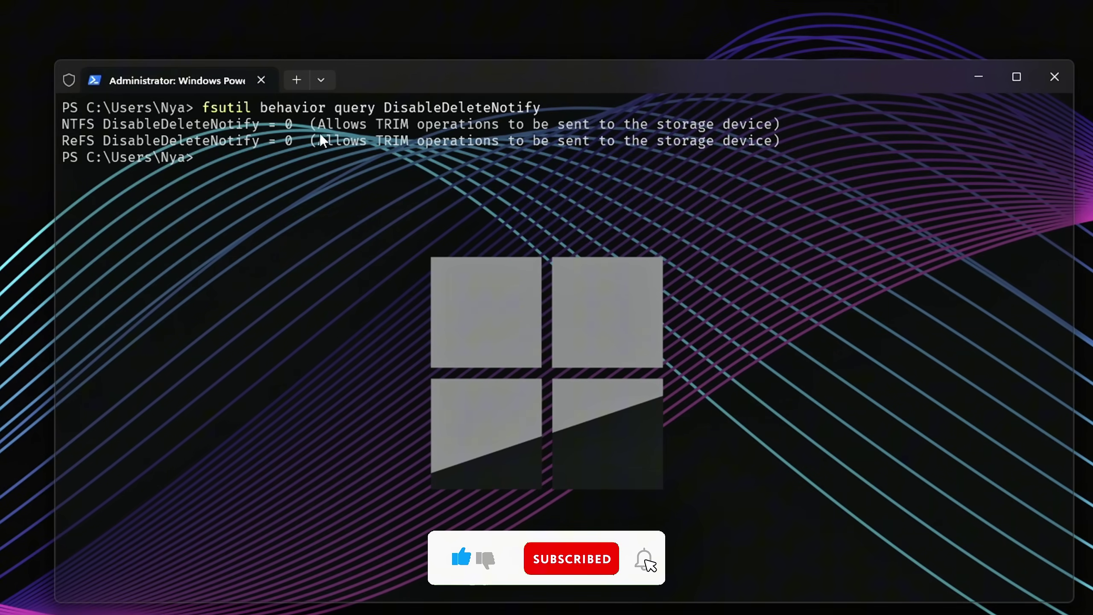
triple_click(239, 114)
triple_click(224, 122)
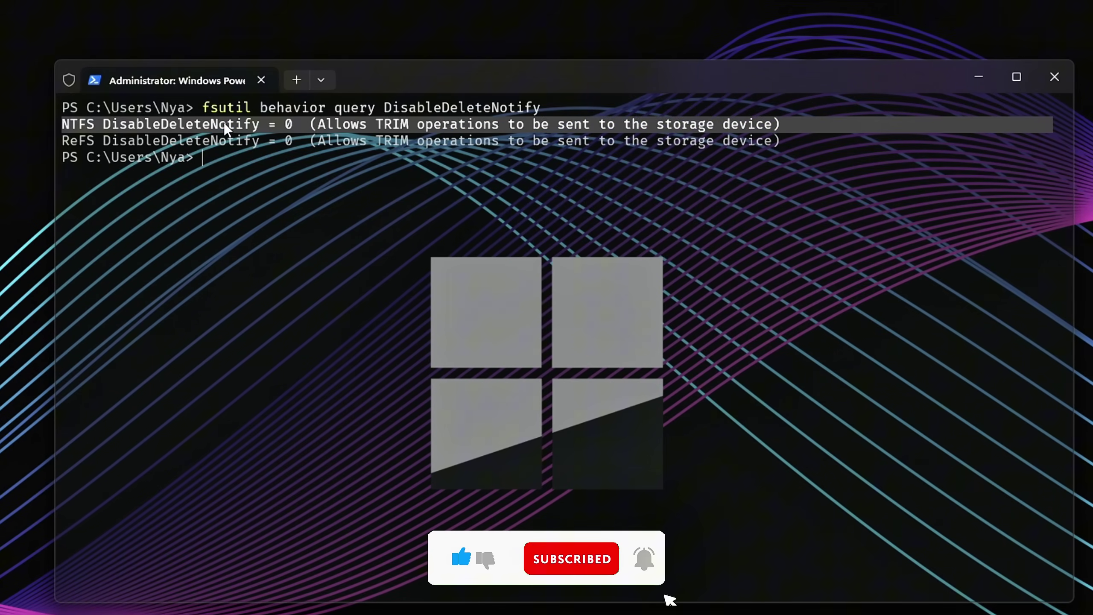
triple_click(188, 142)
click(293, 132)
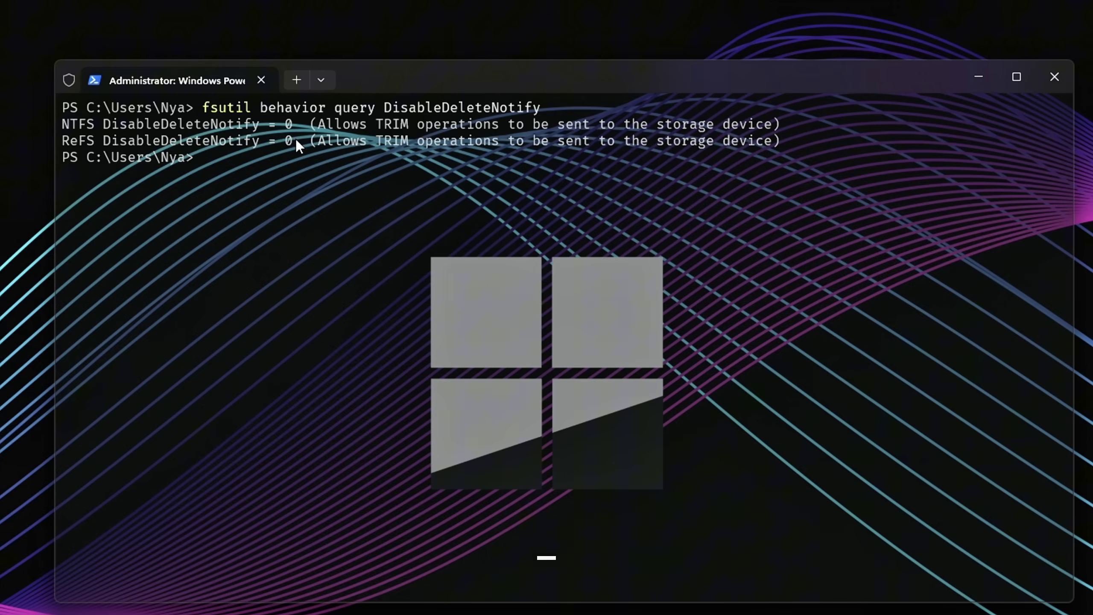
drag(299, 124, 164, 123)
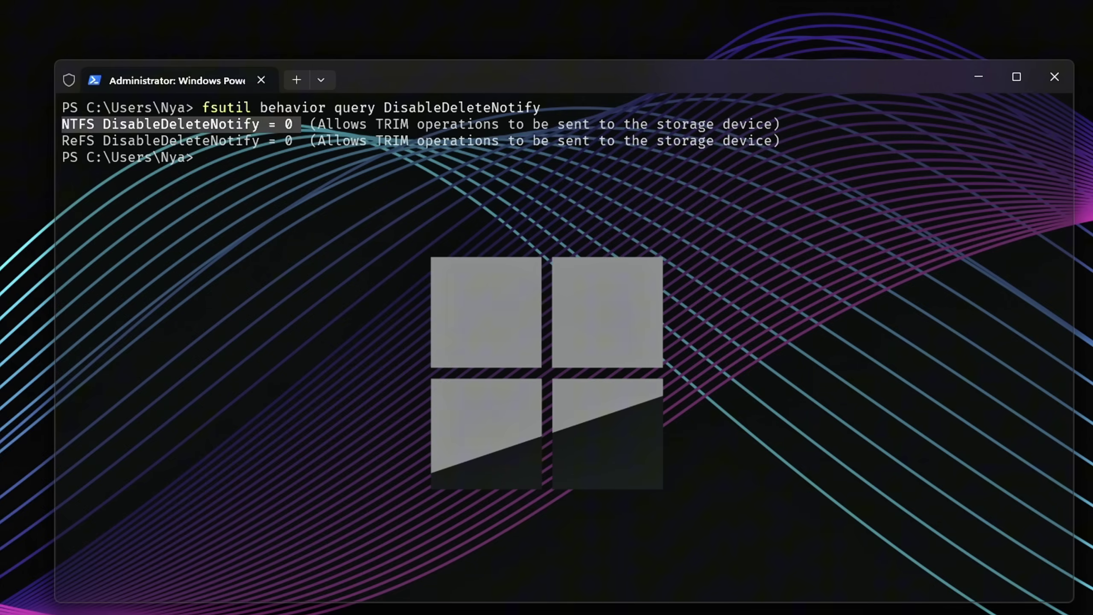
click(142, 229)
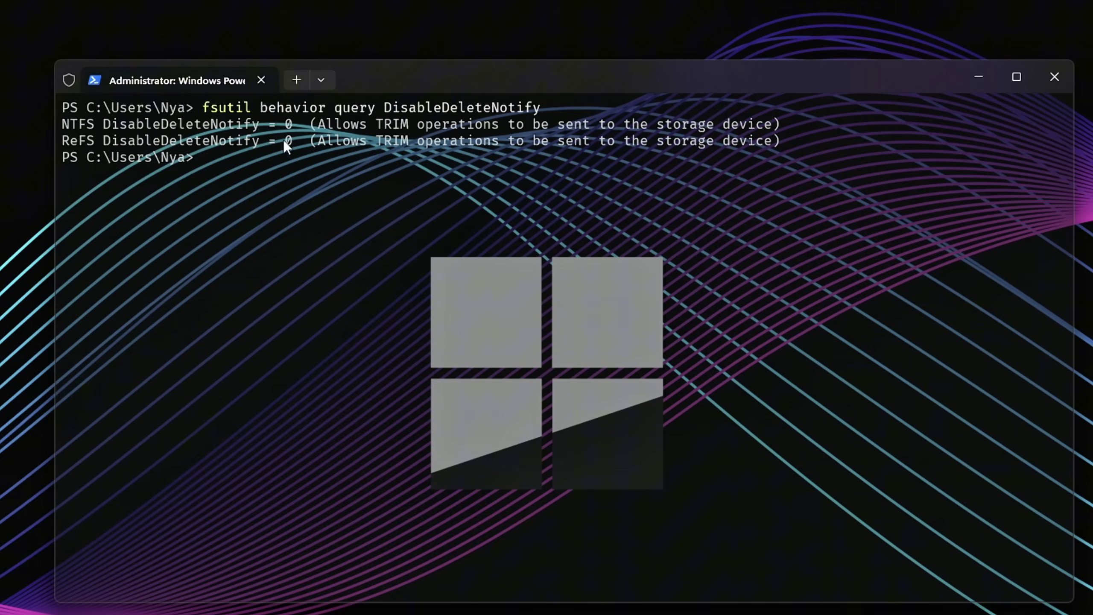
Clear the terminal with cls and rerun 'fsutil behavior set DisableDeleteNotify 0'
text(cls)
key(Return)
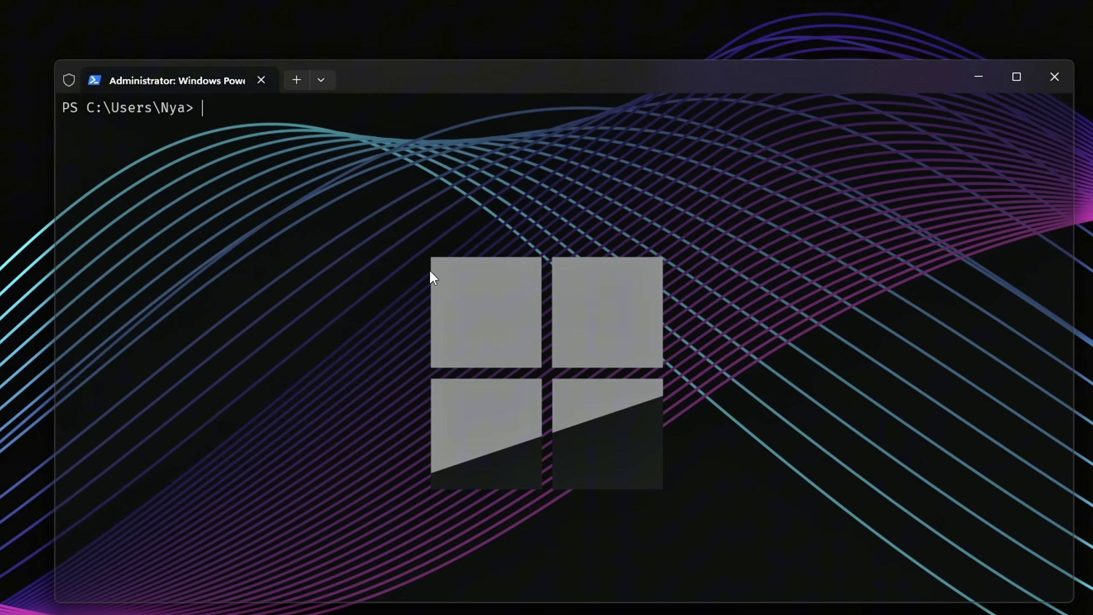
key(Return)
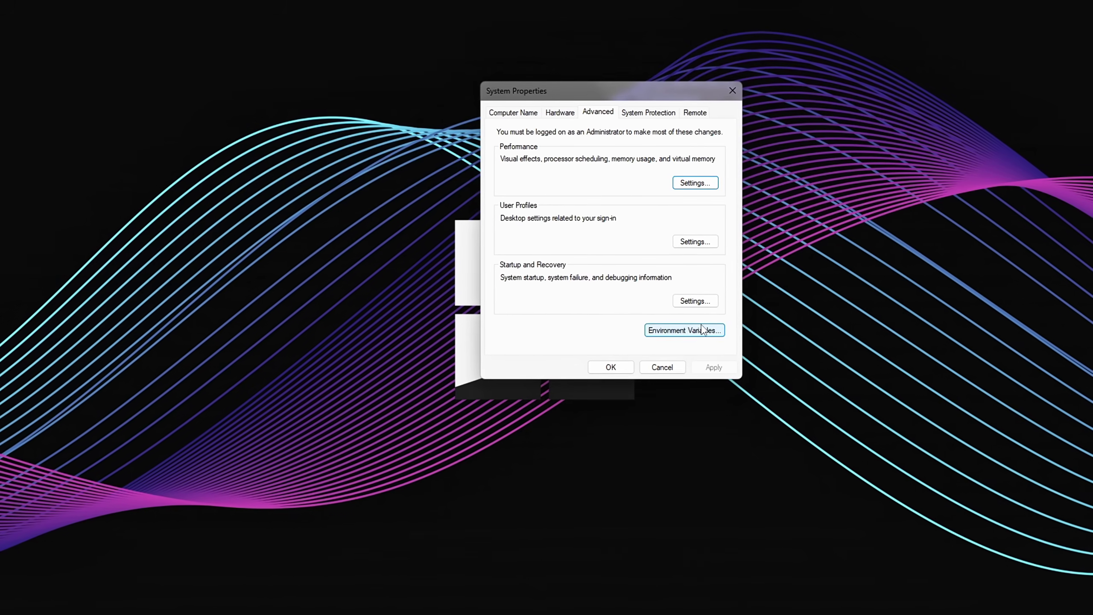
Look through Environment Variables, Startup and Recovery, and the Performance Options tabs
click(687, 328)
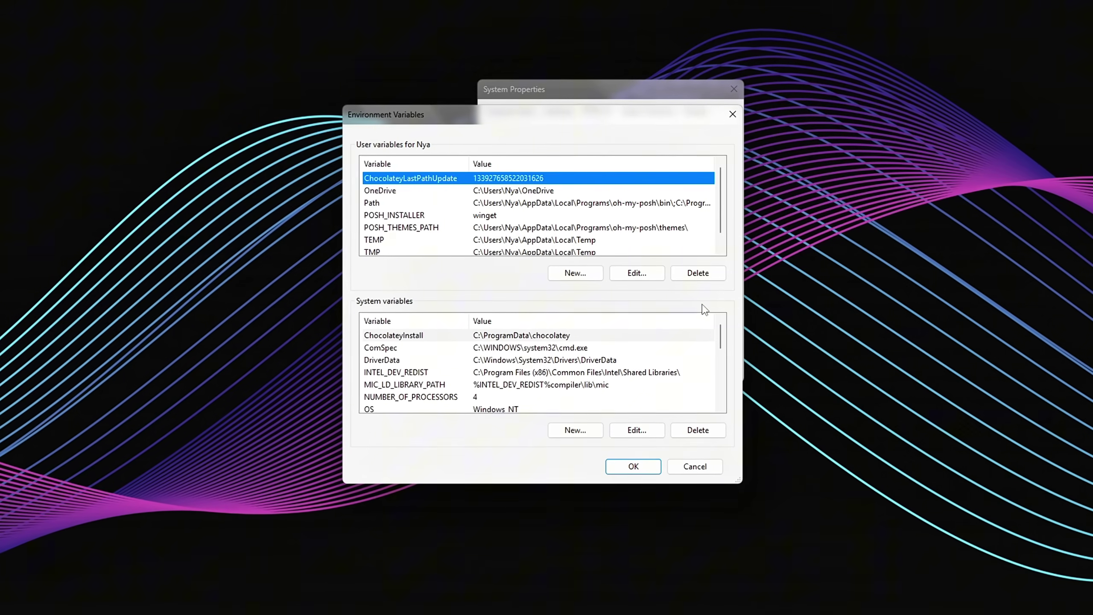
click(694, 464)
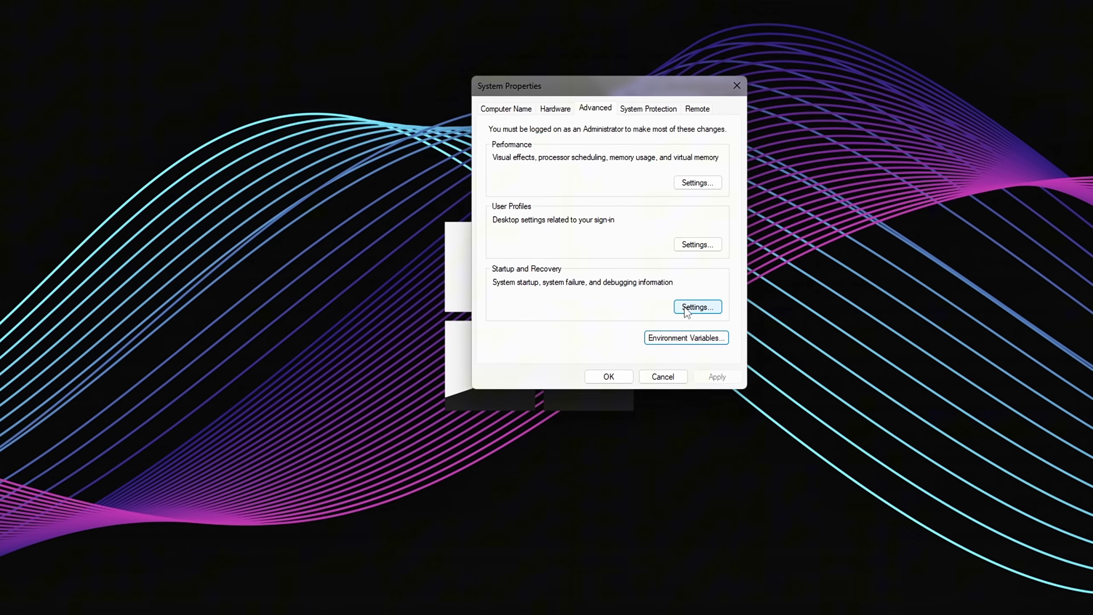
click(687, 308)
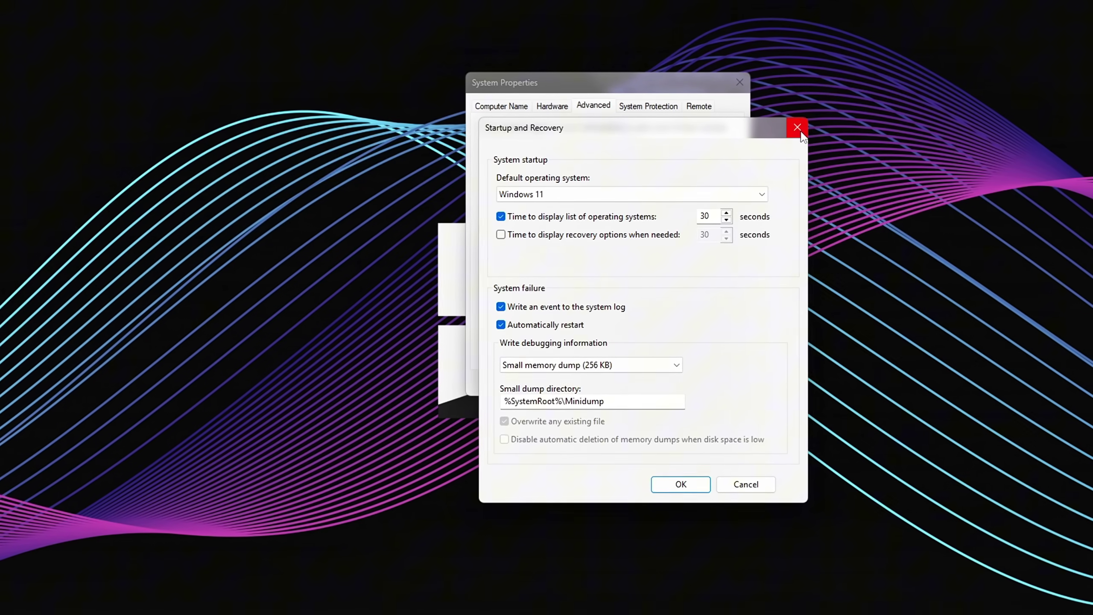
click(796, 128)
click(700, 183)
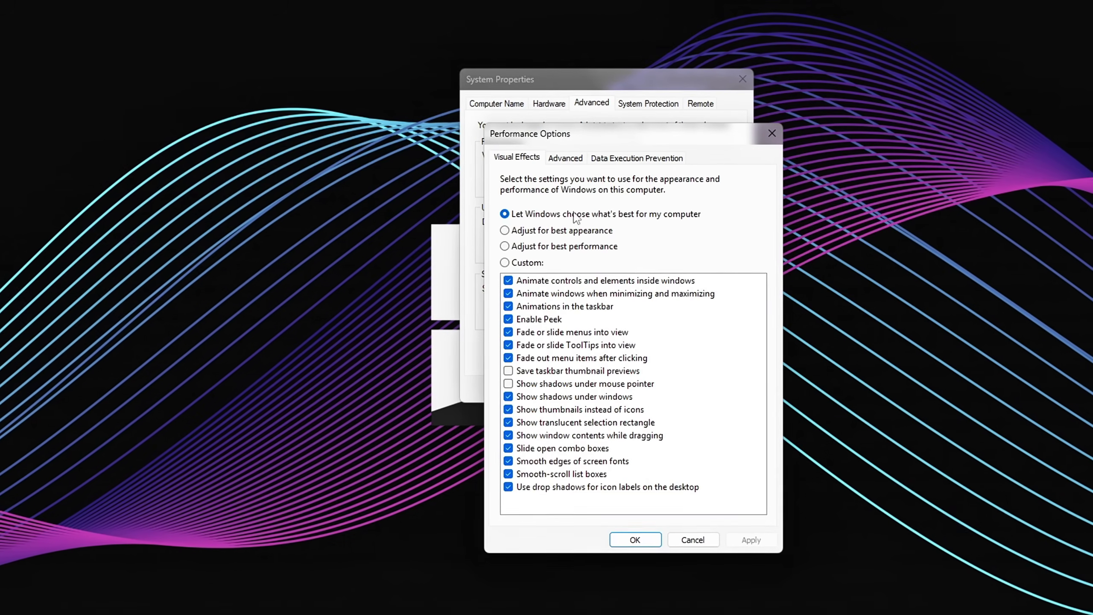
drag(658, 126, 459, 111)
click(389, 108)
click(430, 110)
click(351, 109)
click(390, 106)
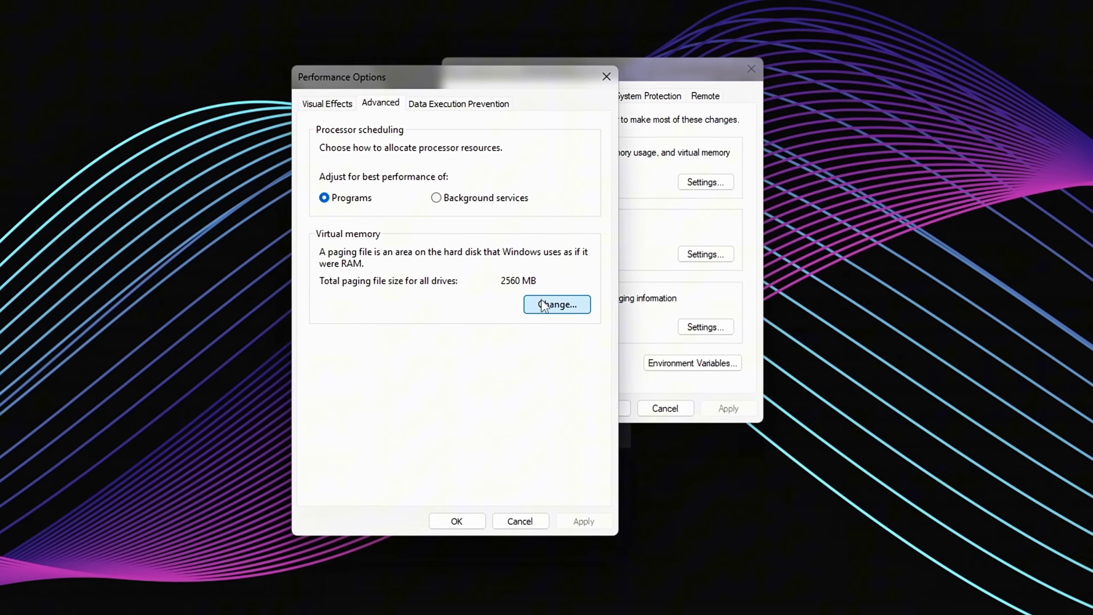
In Virtual Memory, untick automatic paging management, select C:, and choose Custom size
click(555, 303)
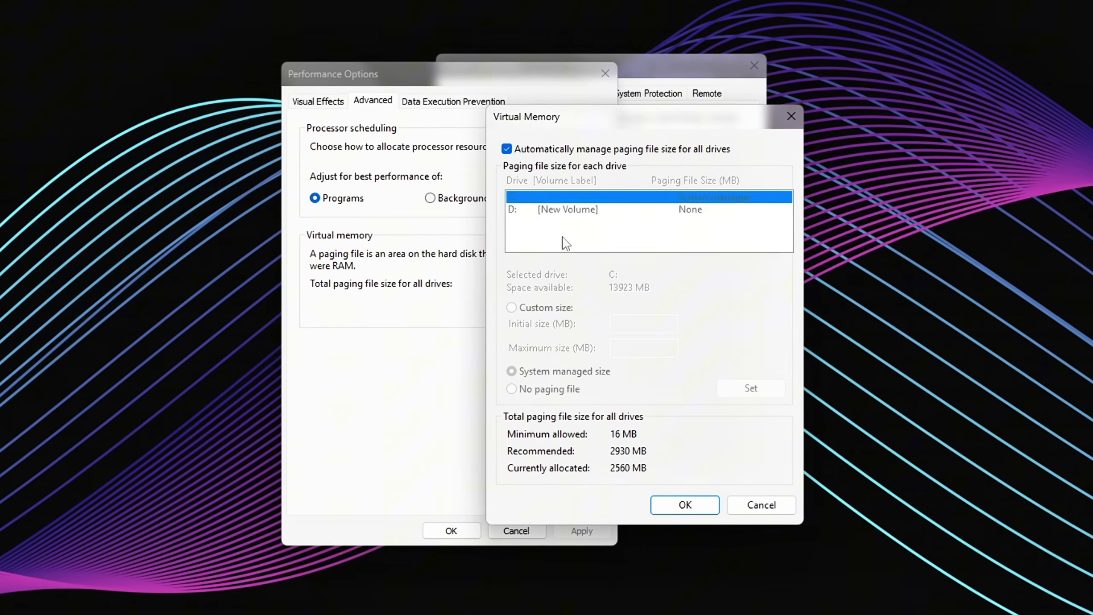
click(503, 148)
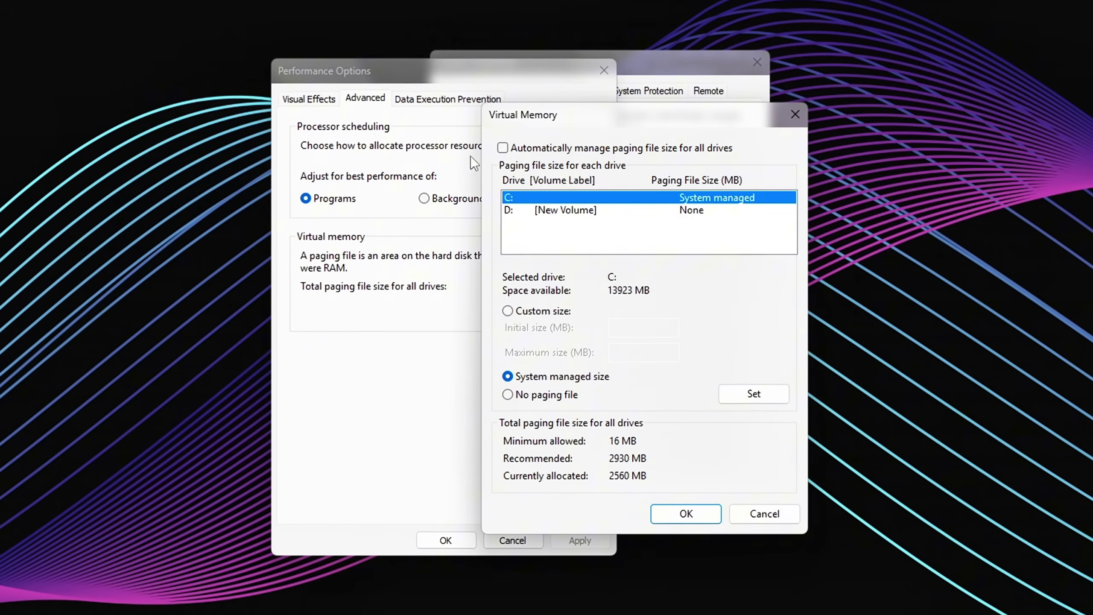
click(555, 215)
click(507, 197)
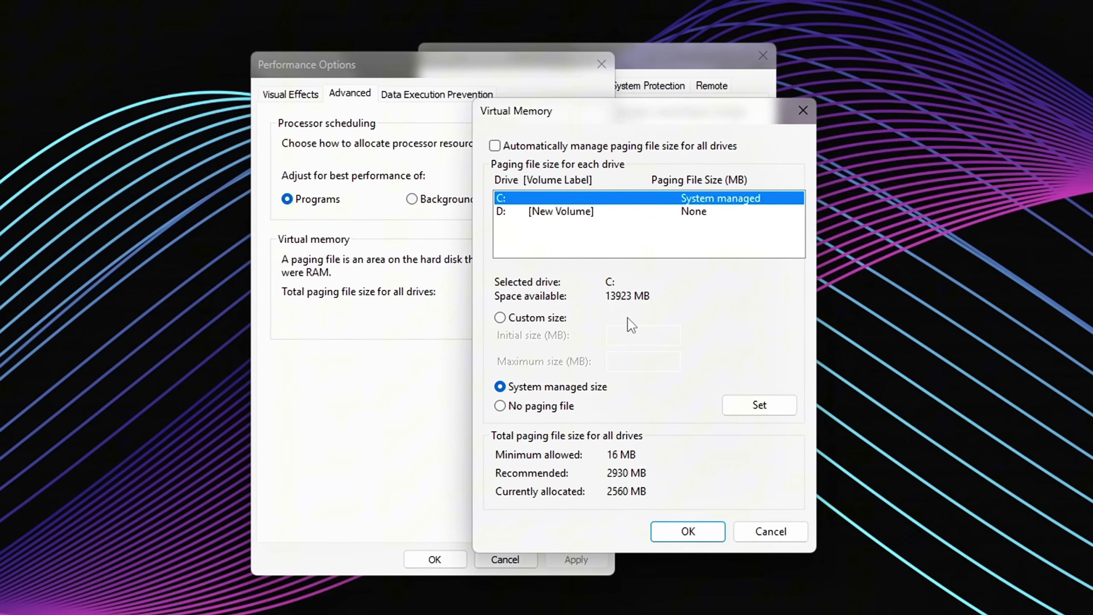
click(627, 318)
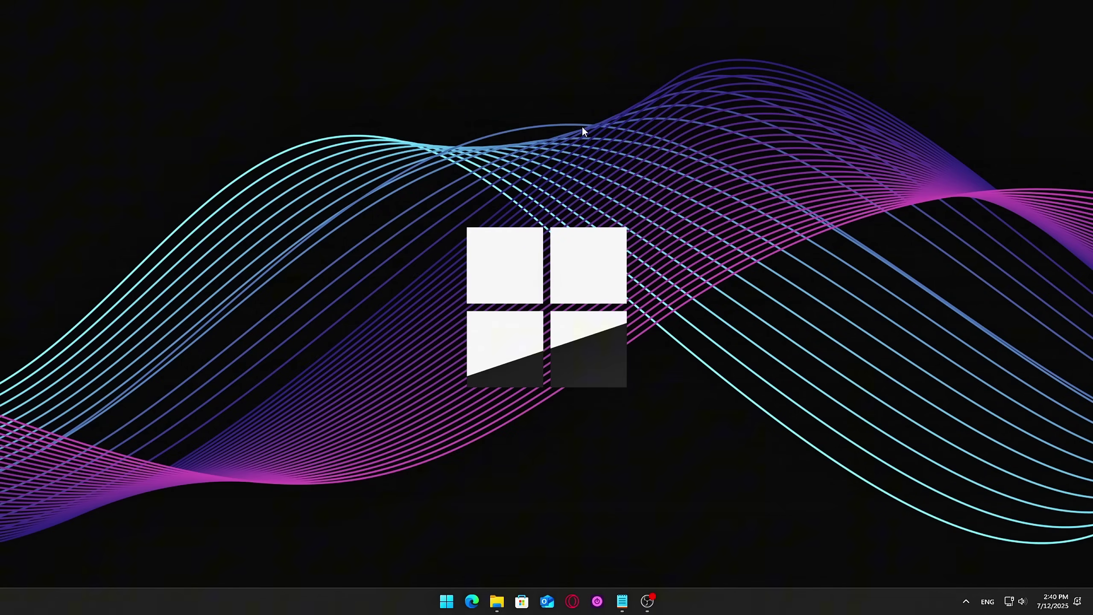
Open Advanced system settings from This PC's Properties, closing Settings and File Explorer
click(496, 601)
right_click(260, 359)
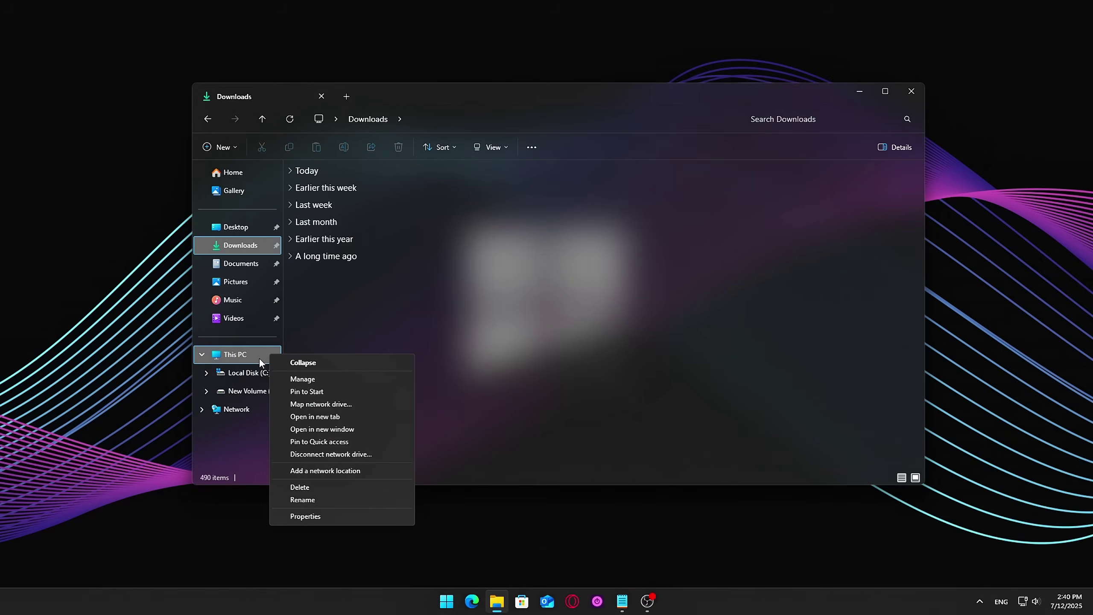
click(333, 516)
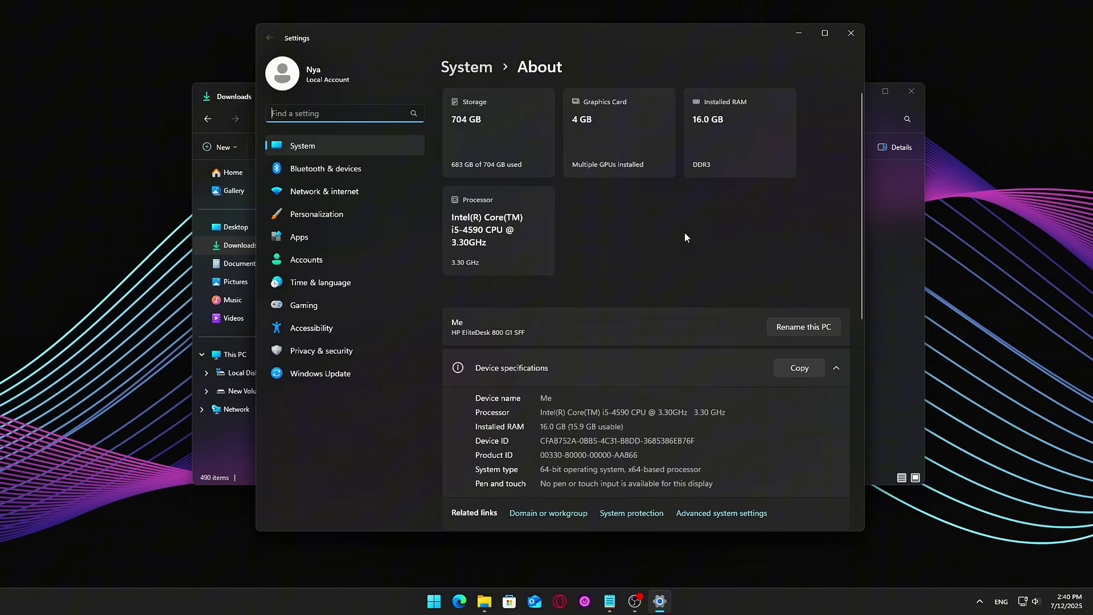
scroll(684, 232, down, 5)
click(708, 179)
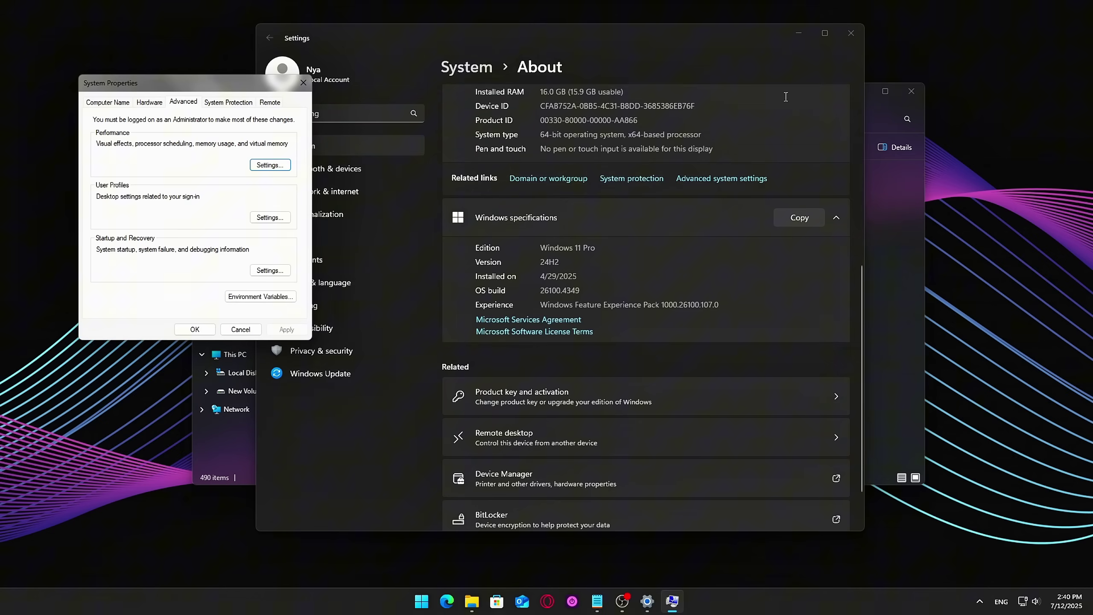
click(851, 33)
click(911, 91)
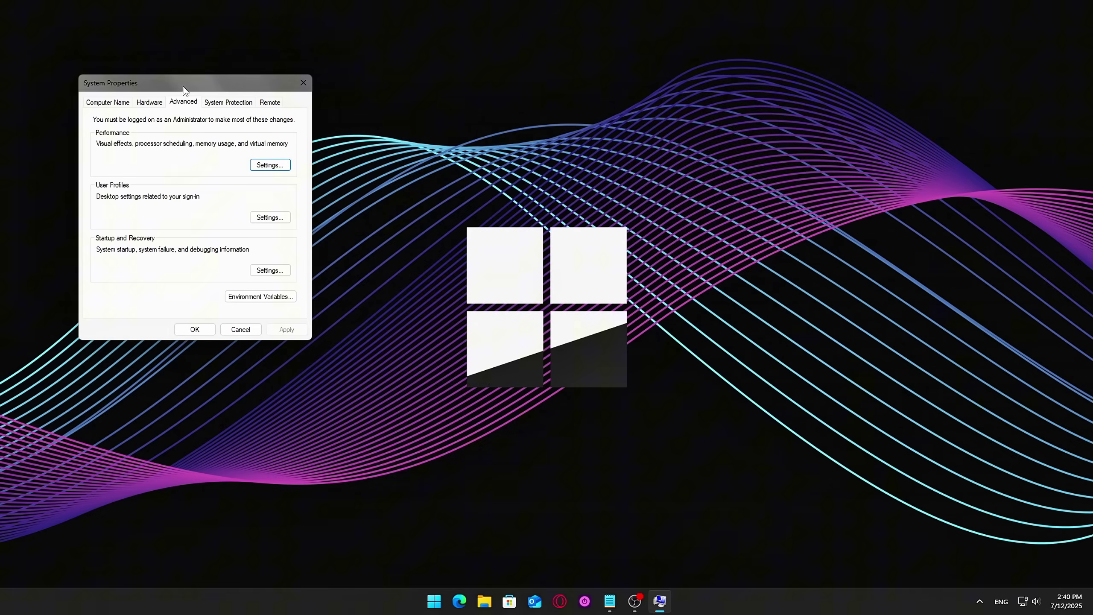
drag(184, 90, 595, 119)
Open the Performance Options Advanced tab and the Virtual Memory window
click(681, 195)
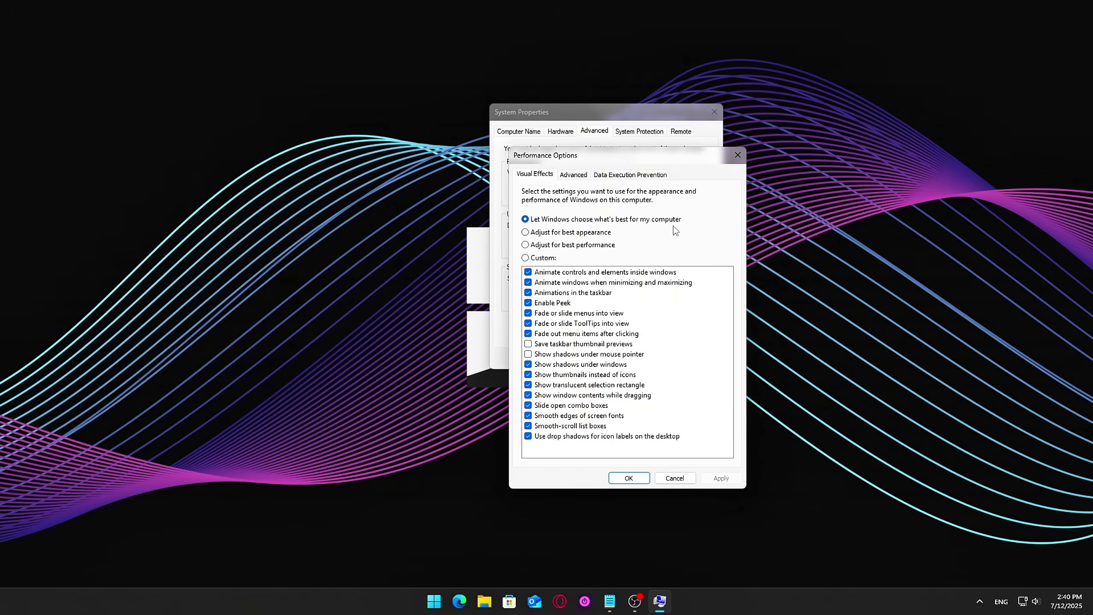
drag(649, 166, 520, 128)
click(445, 137)
click(498, 137)
click(441, 138)
click(409, 138)
click(434, 138)
click(559, 282)
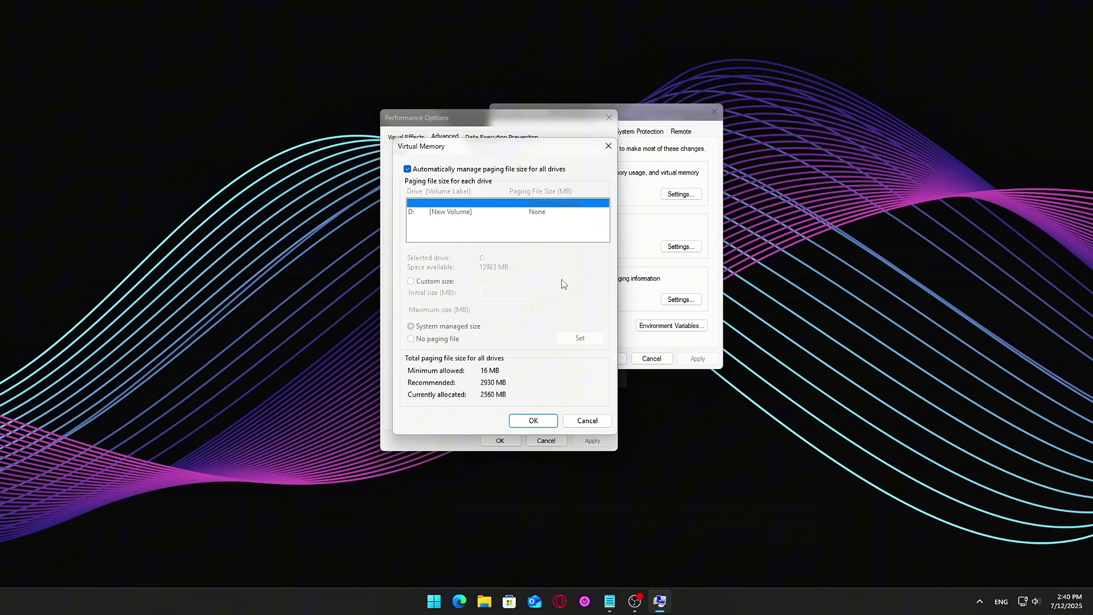
drag(547, 153, 678, 155)
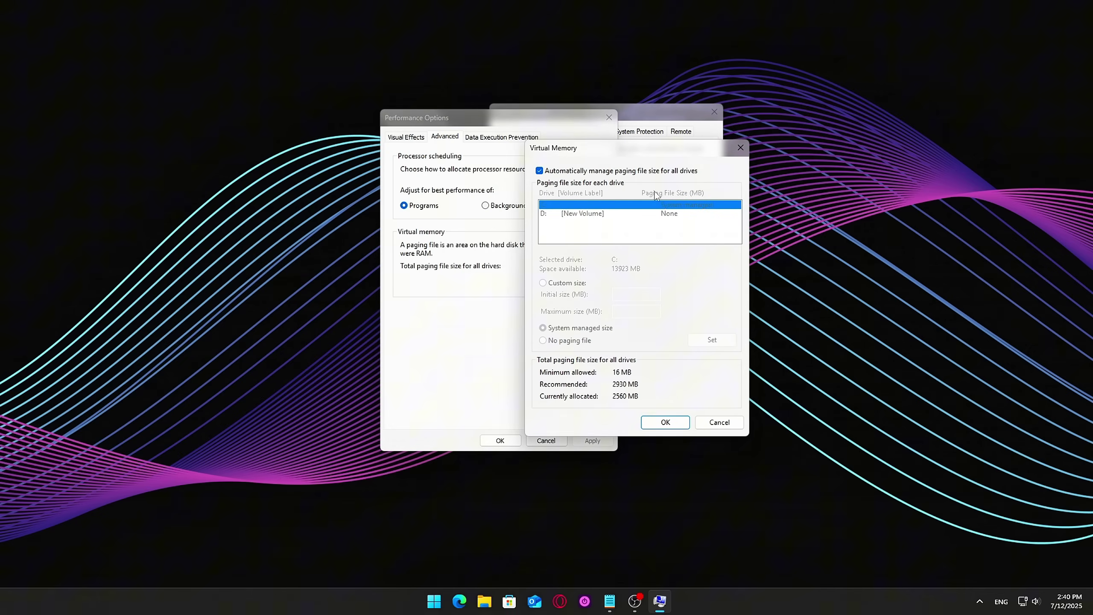
Untick automatic paging management, select C:, choose Custom size, and enter 4096 MB initial size
click(547, 172)
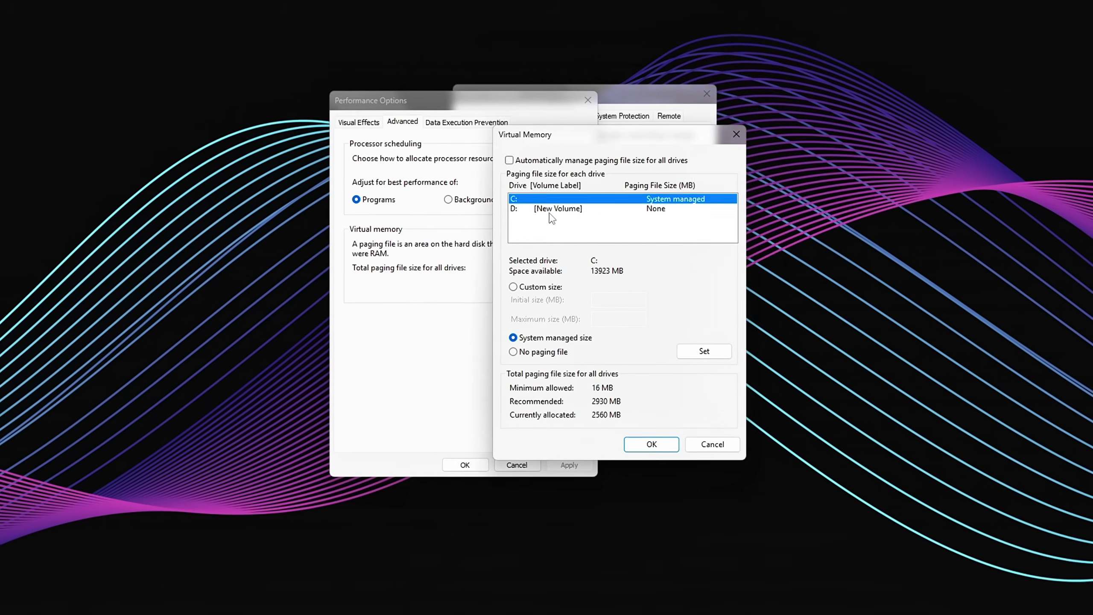
click(551, 209)
click(637, 199)
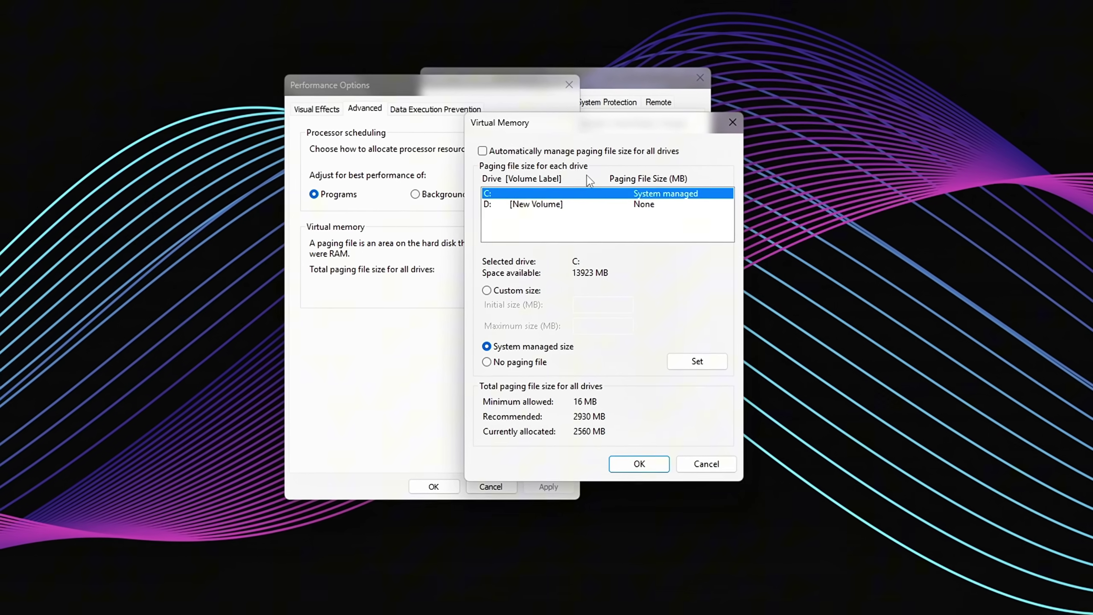
click(478, 292)
click(598, 307)
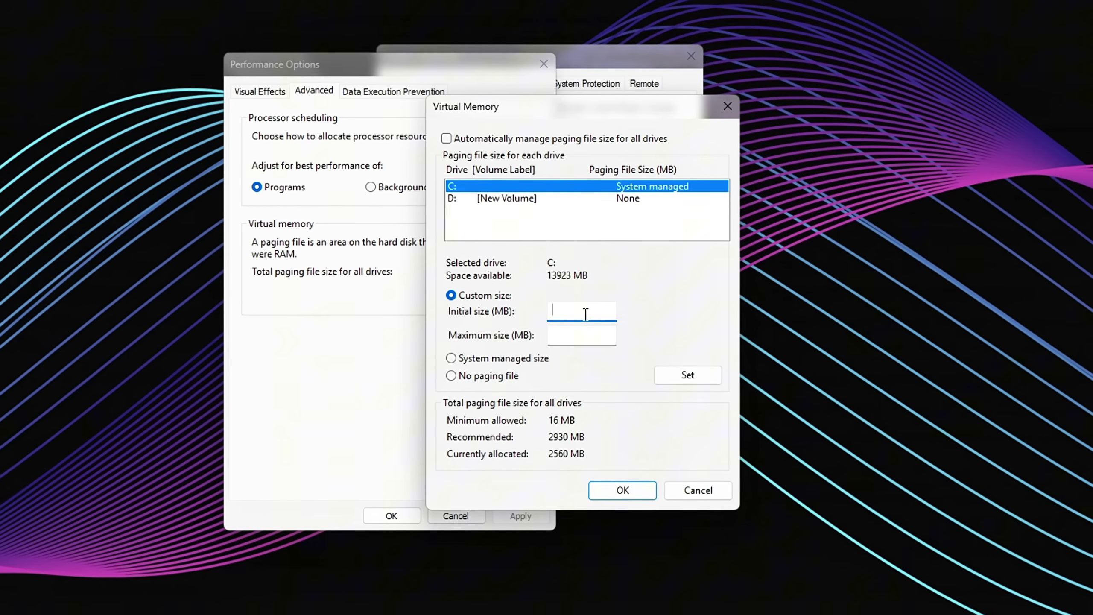
text(4096)
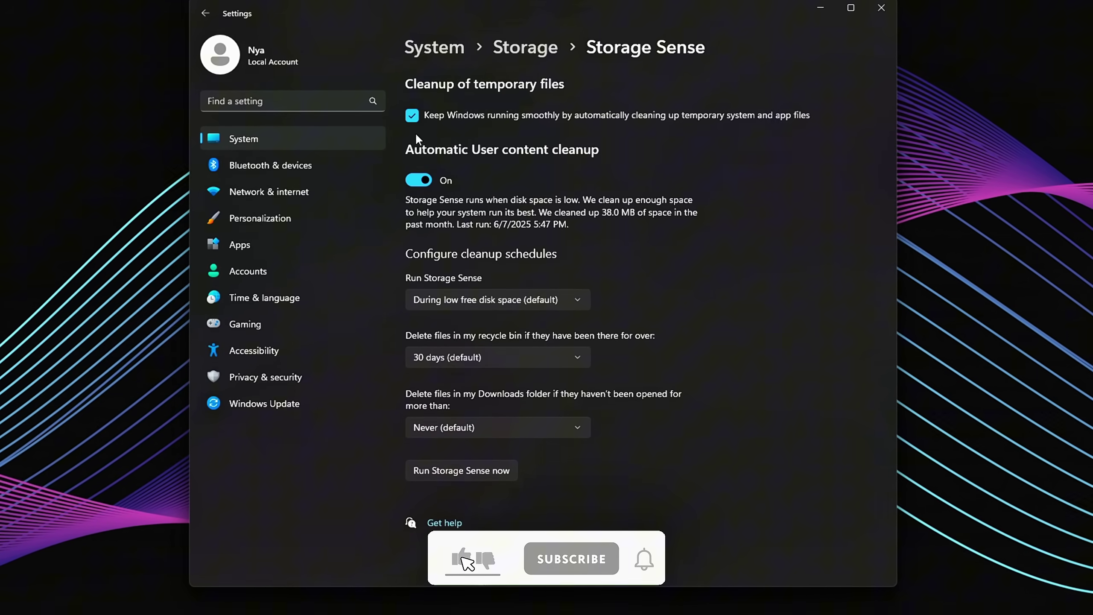
Review the Storage Sense schedule, Recycle Bin and Downloads deletion periods, keeping Downloads at Never
click(423, 178)
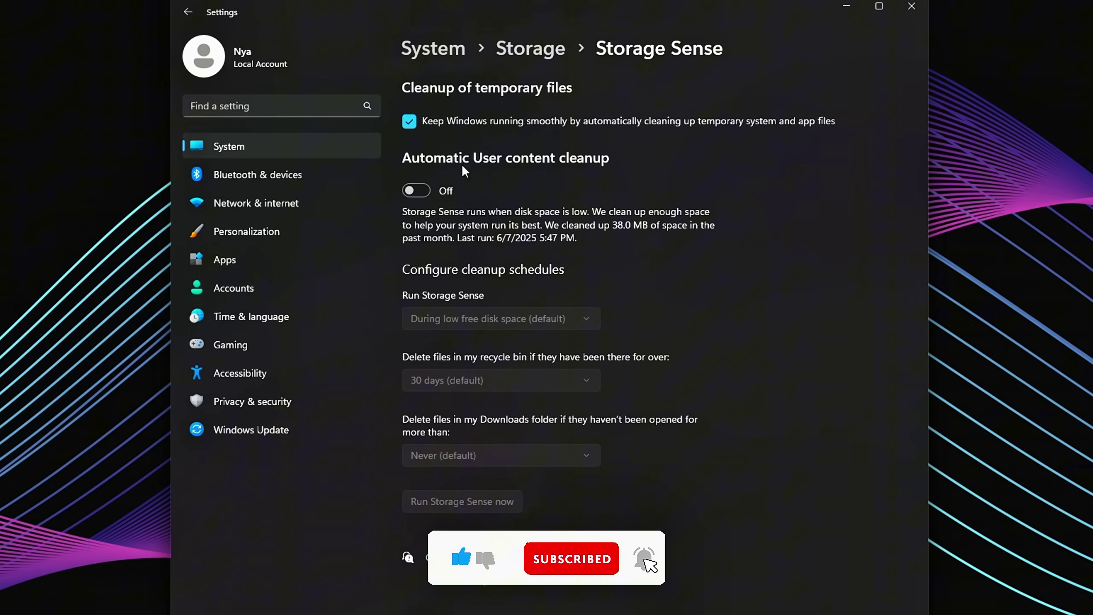
click(410, 190)
click(488, 322)
click(446, 387)
click(446, 395)
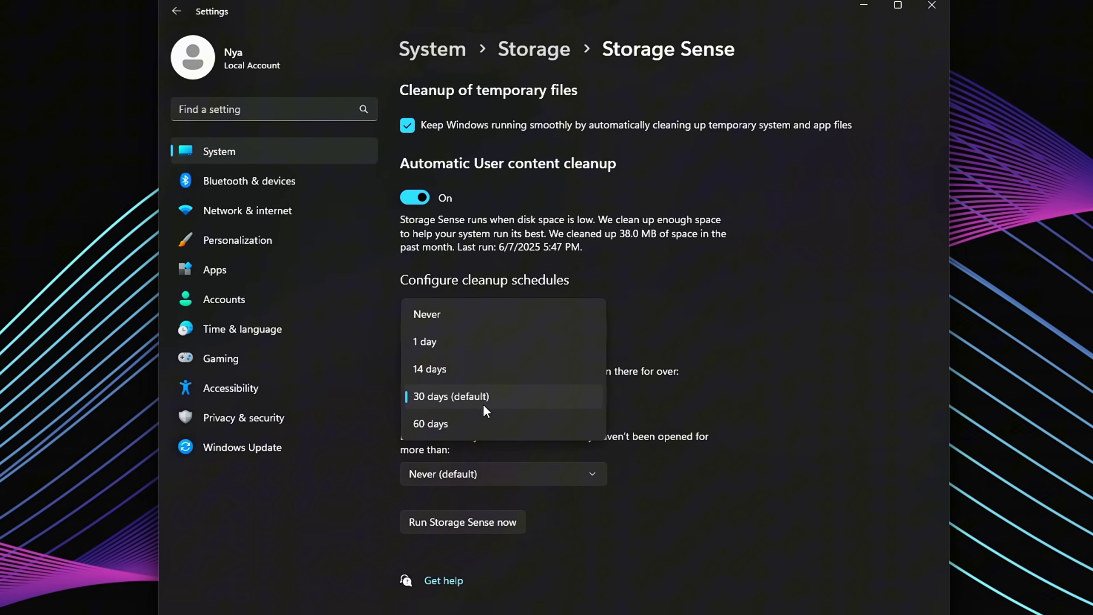
click(533, 471)
click(534, 471)
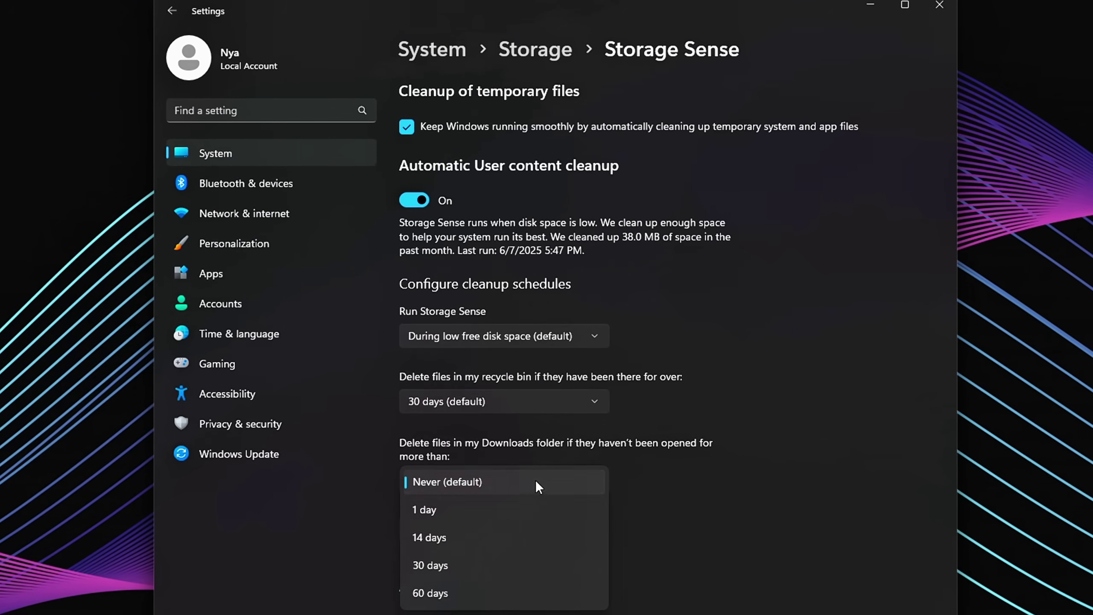
click(686, 484)
Switch off automatic user content cleanup and automatic temporary system file cleanup
click(499, 342)
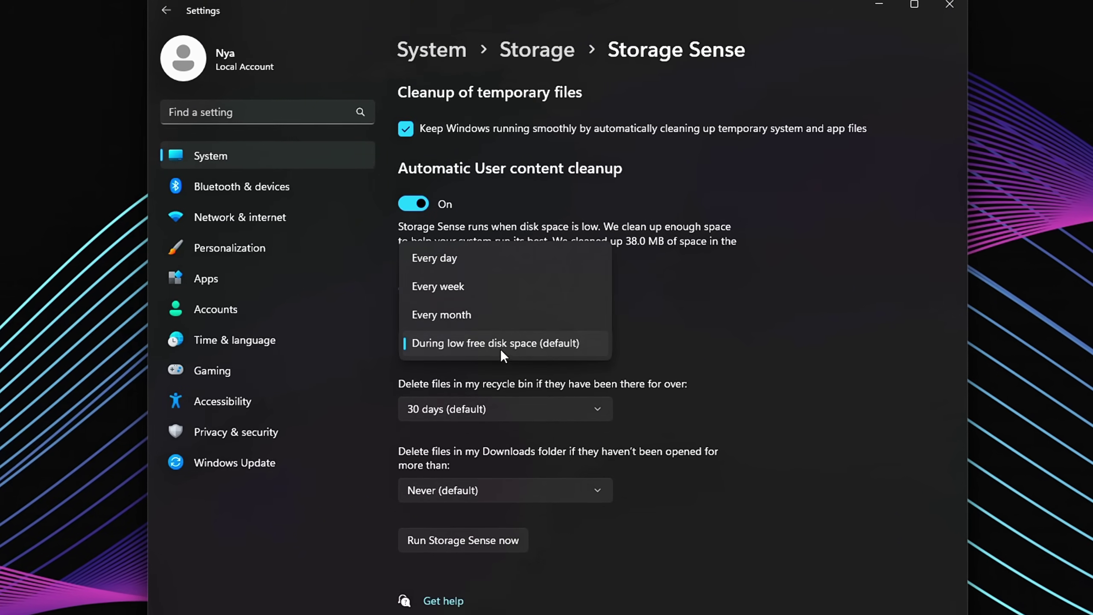
click(693, 328)
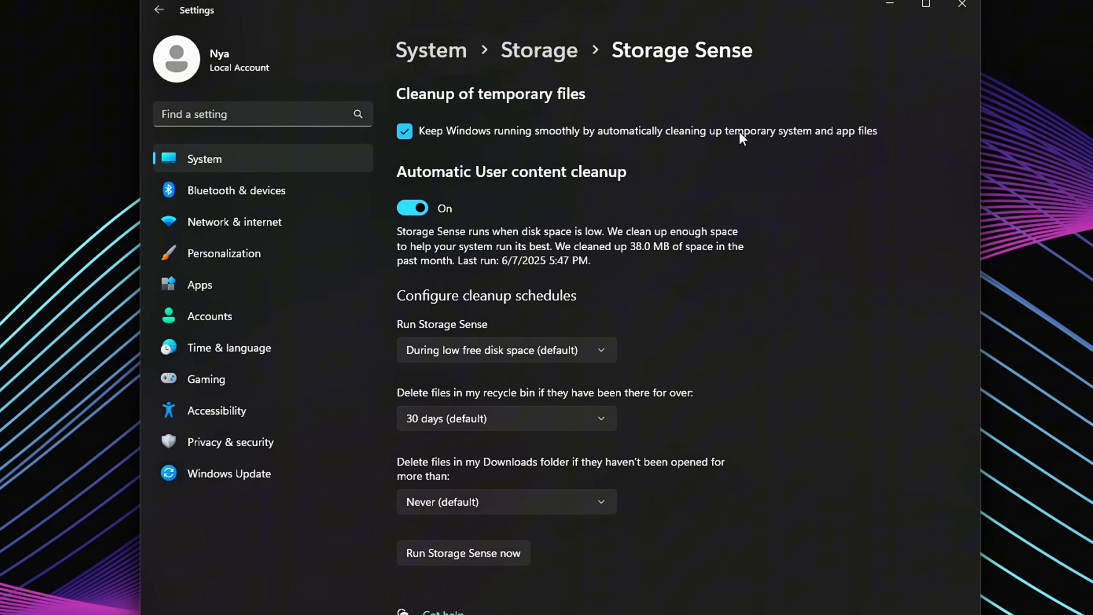
click(397, 210)
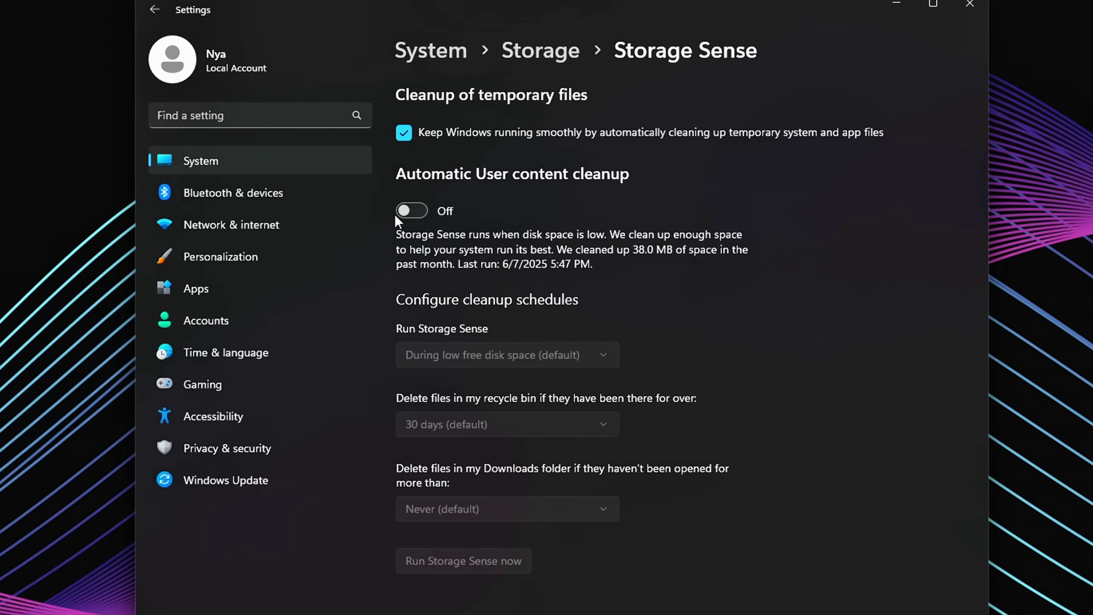
click(512, 131)
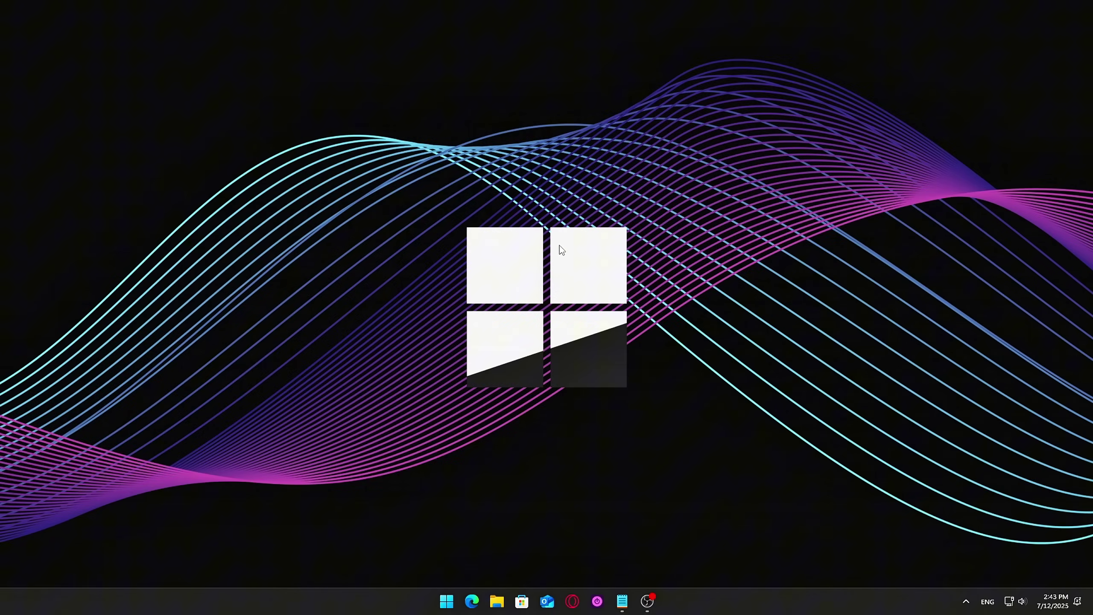
Open the Storage Sense settings from Settings > System > Storage
key(super+i)
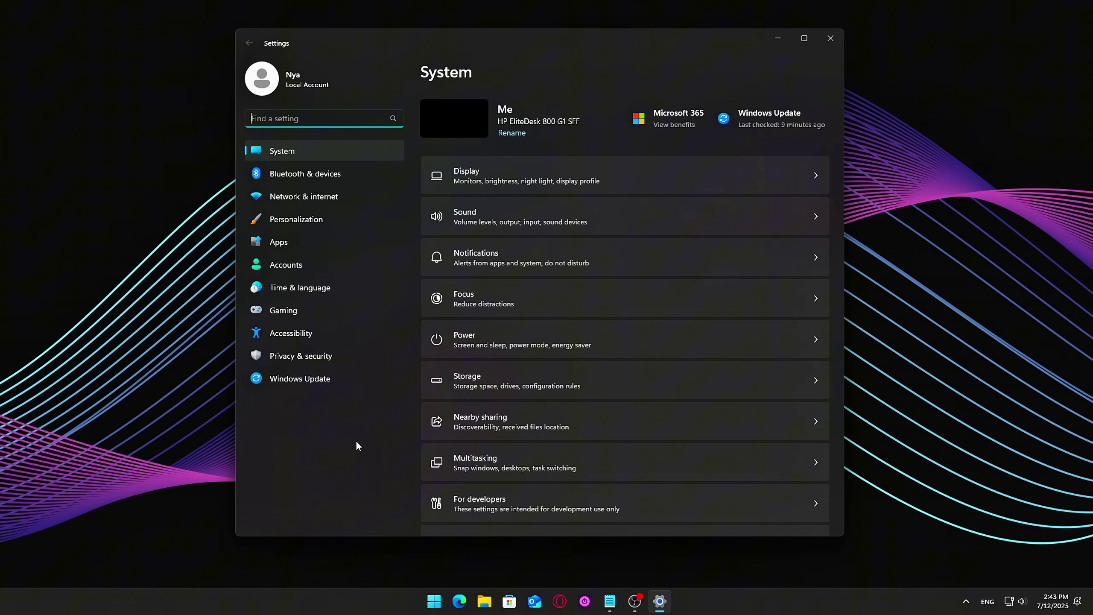
click(472, 386)
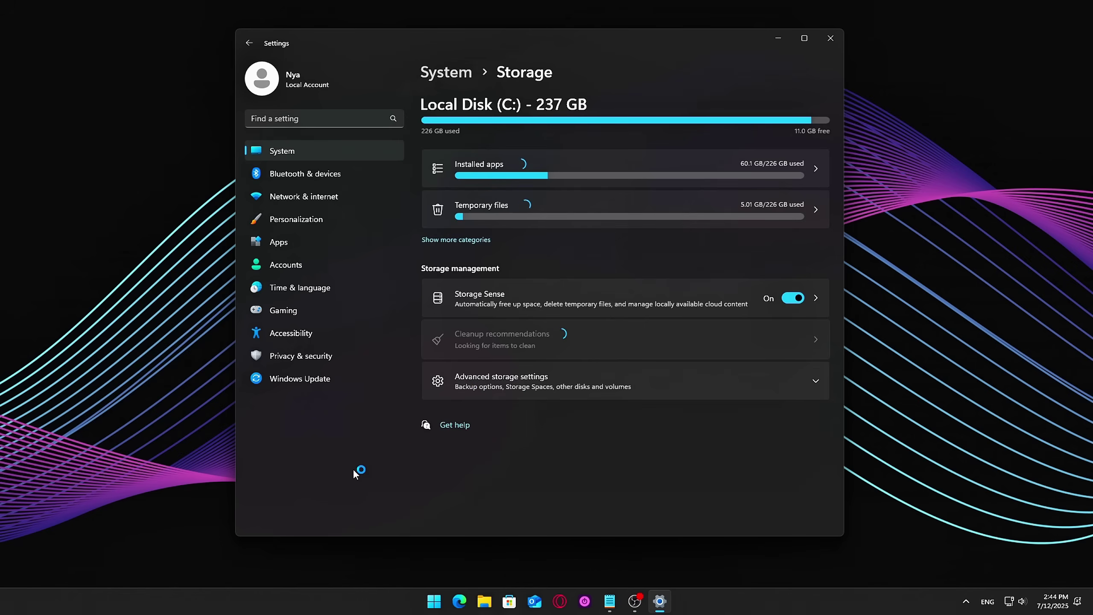
click(584, 309)
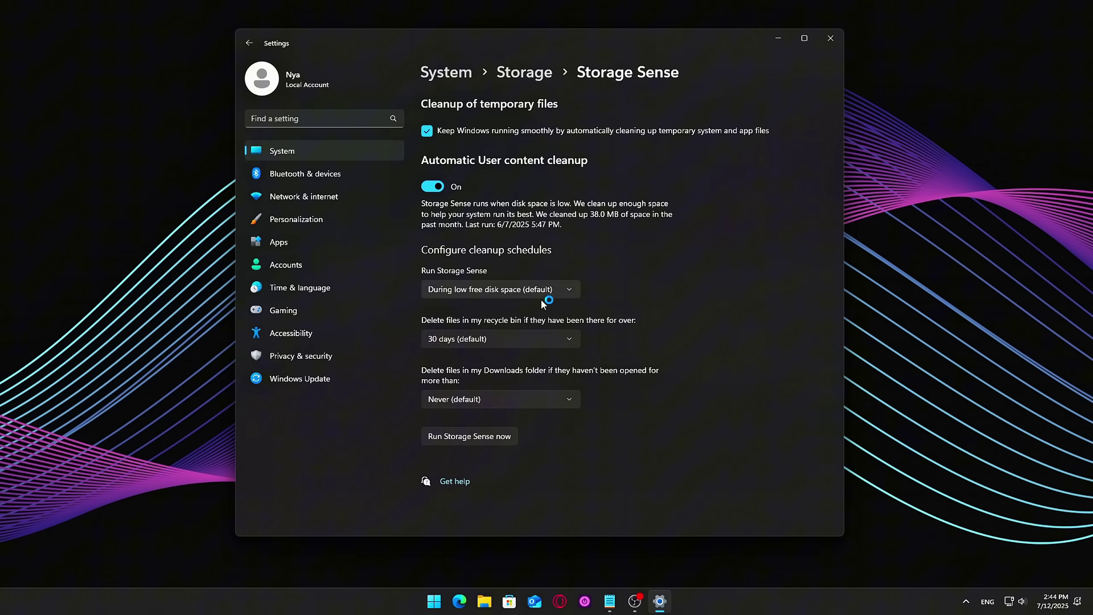
Check the run schedule, Recycle Bin and Downloads deletion choices without changing any
click(429, 193)
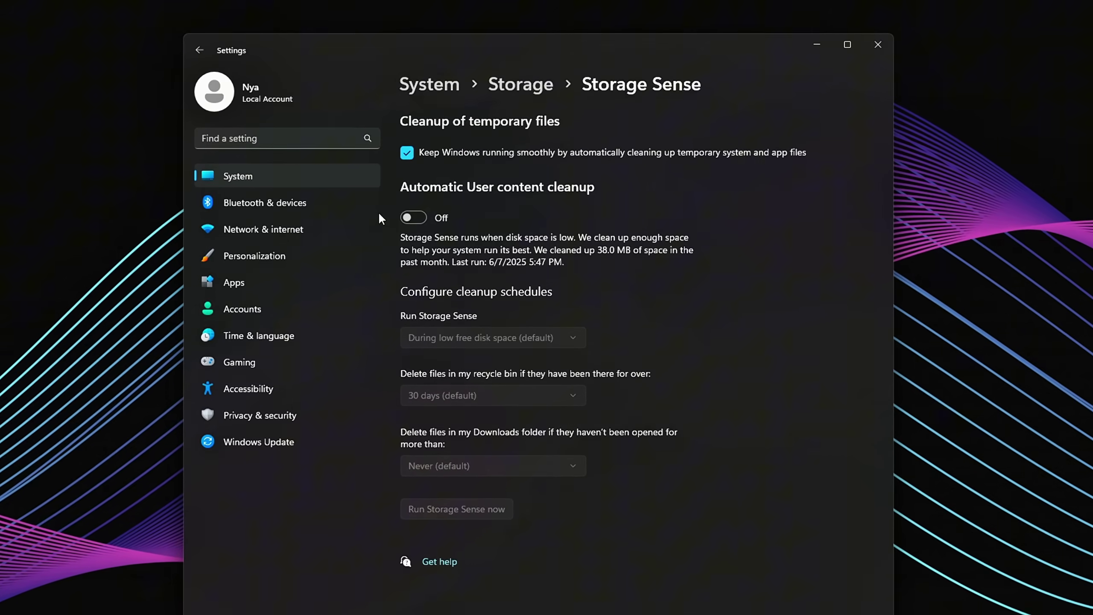
click(414, 214)
click(480, 342)
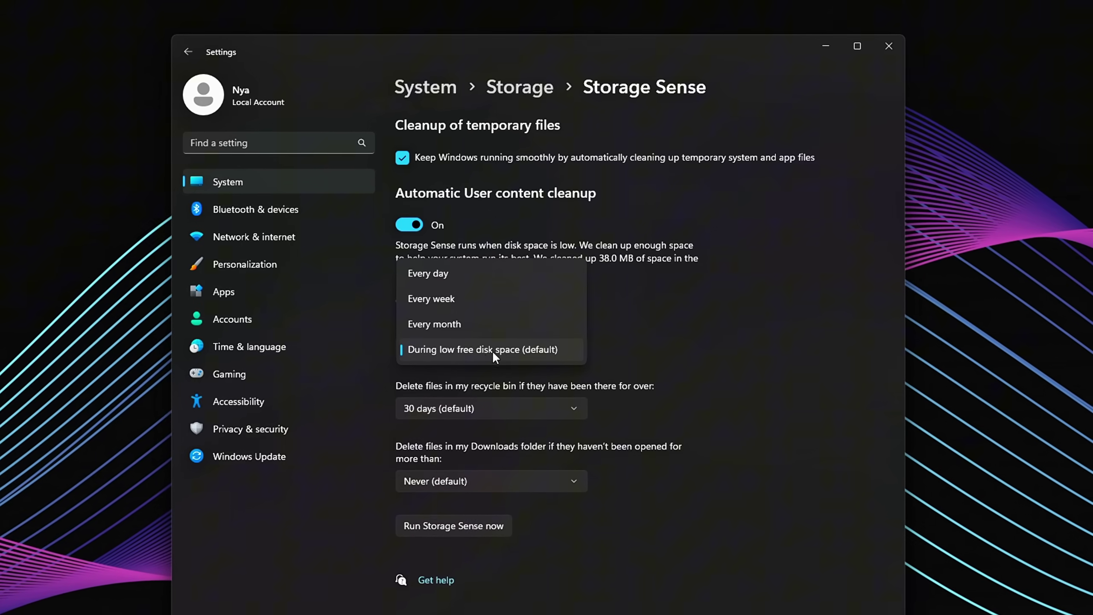
click(441, 402)
click(437, 415)
click(460, 425)
click(519, 488)
click(652, 510)
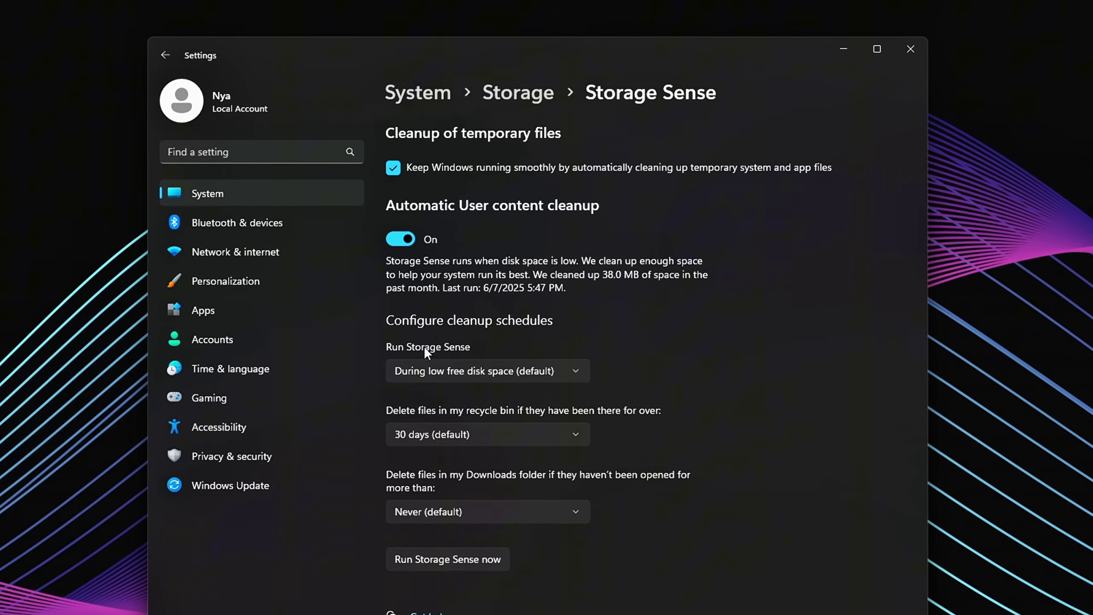
click(469, 373)
click(668, 364)
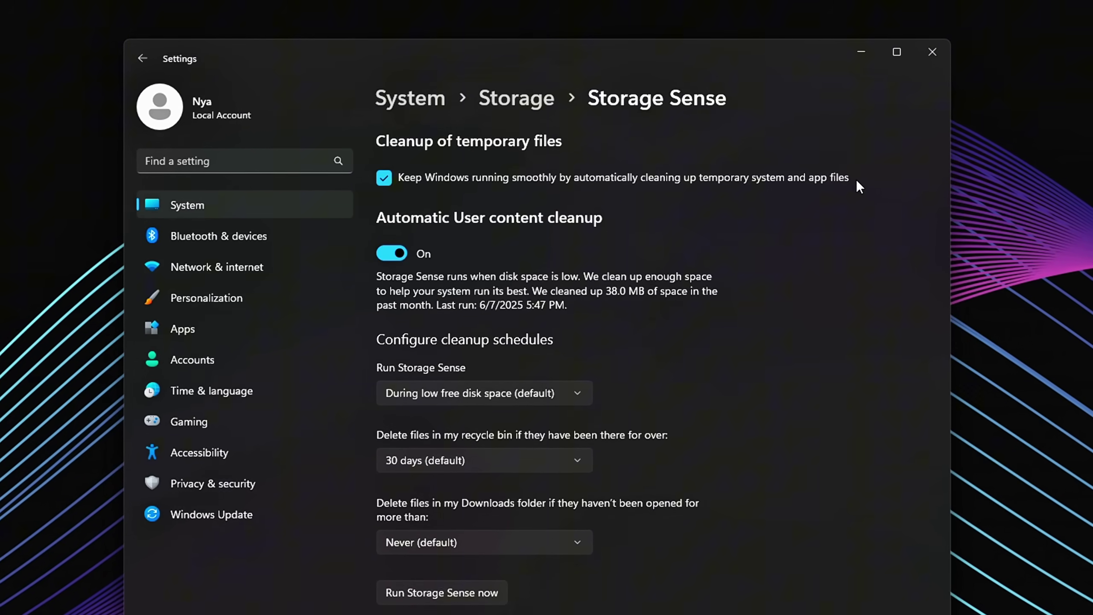
Turn user content and temporary file cleanup off, then show Storage's Cleanup recommendations
click(405, 250)
click(444, 181)
click(534, 101)
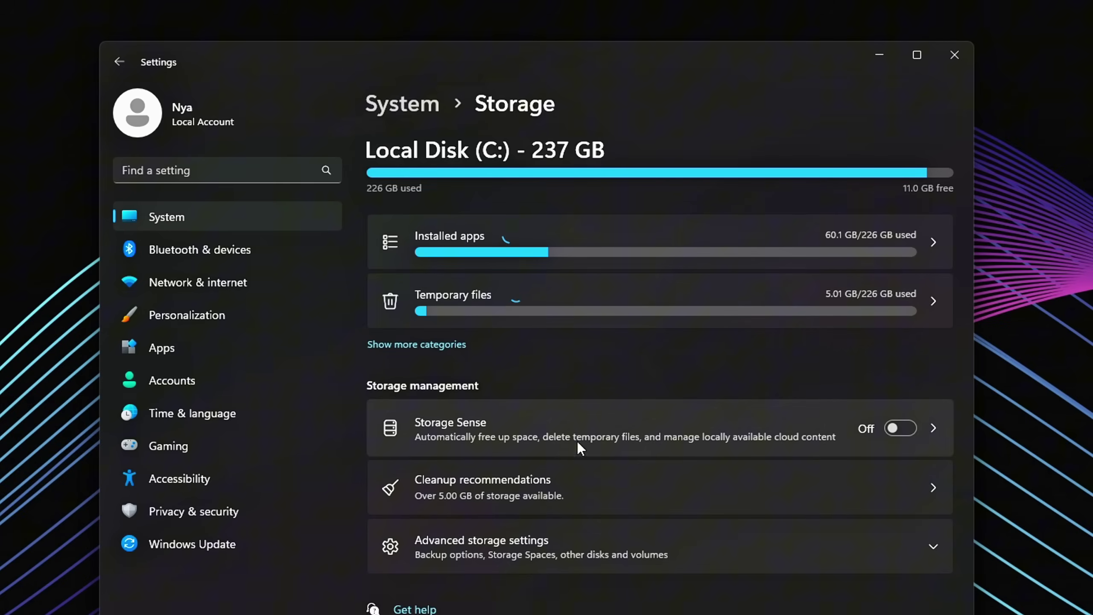
click(528, 479)
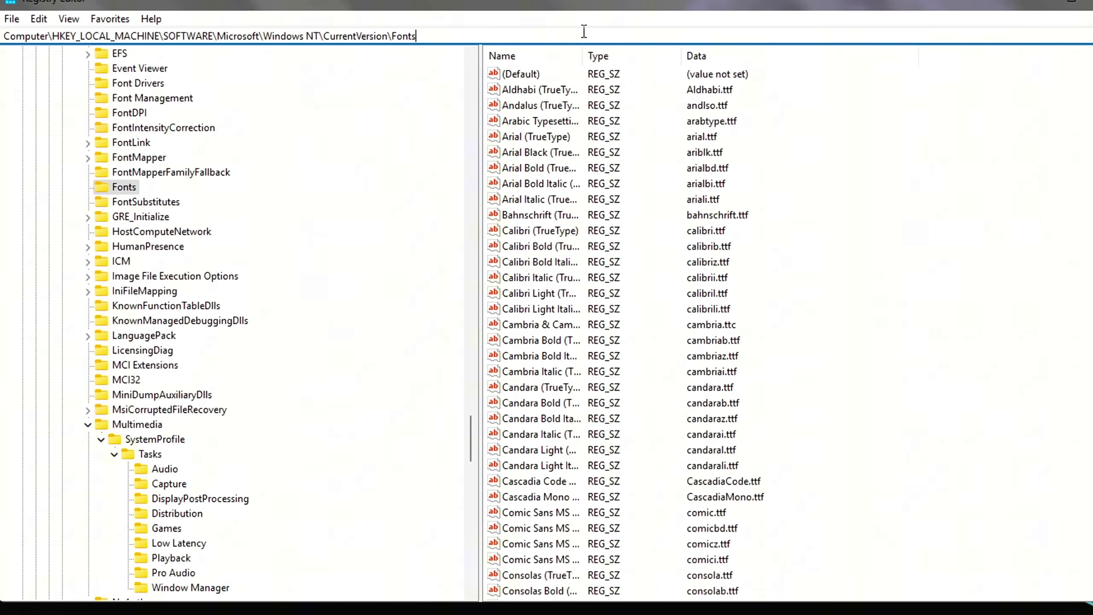
Go to the Multimedia SystemProfile Tasks\Games key and confirm Priority stays 6
text(HKEY_LOCAL_MACHINE\SOFTWARE\Microsoft\Windows NT\CurrentVersion\Multimedia\SystemProfile\Tasks\Games)
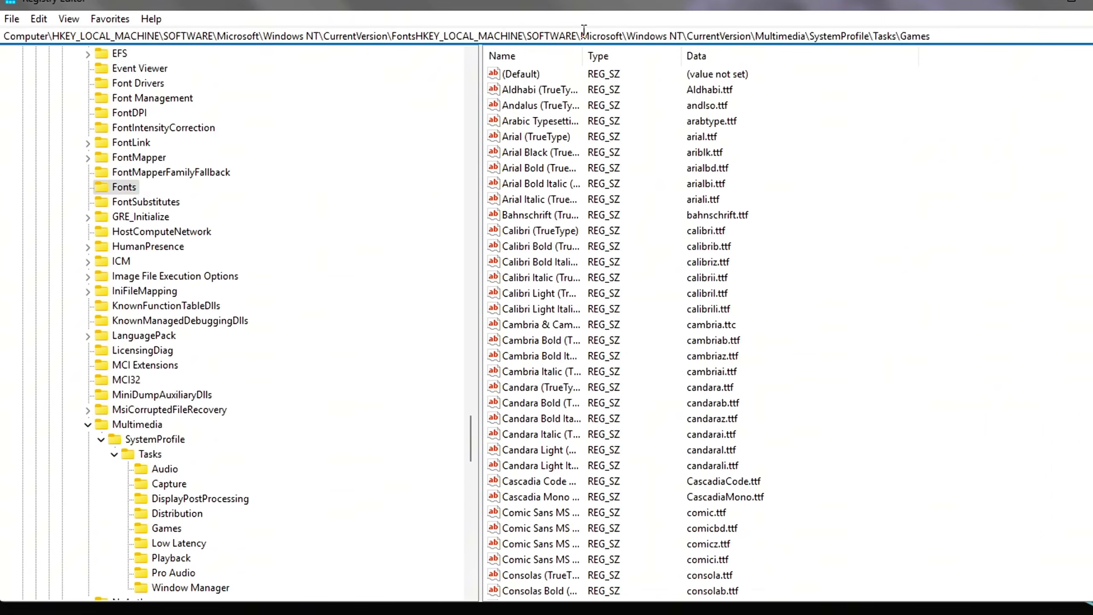
key(ctrl+a)
text(HKEY_LOCAL_MACHINE\SOFTWARE\Microsoft\Windows NT\CurrentVersion\Multimedia\SystemProfile\Tasks\Games)
key(Return)
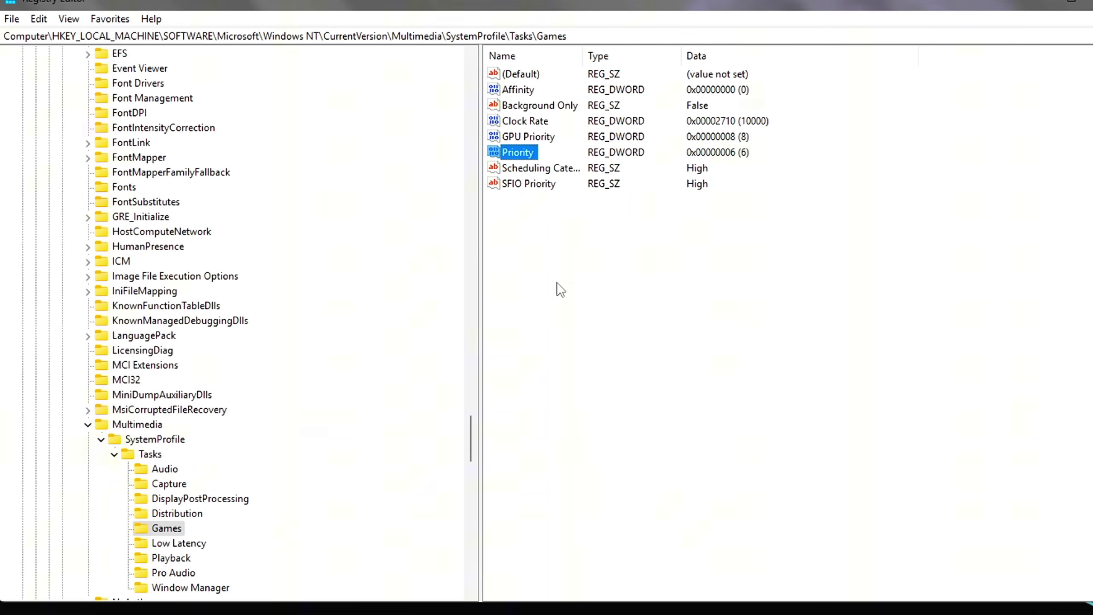
mouse_move(608, 288)
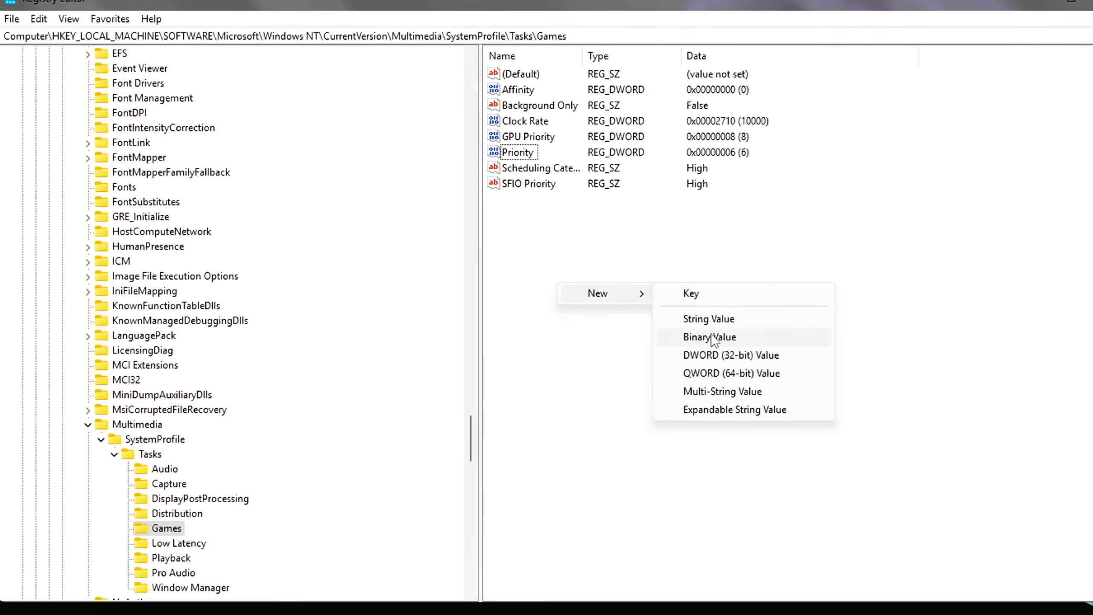
double_click(513, 153)
drag(174, 90, 635, 204)
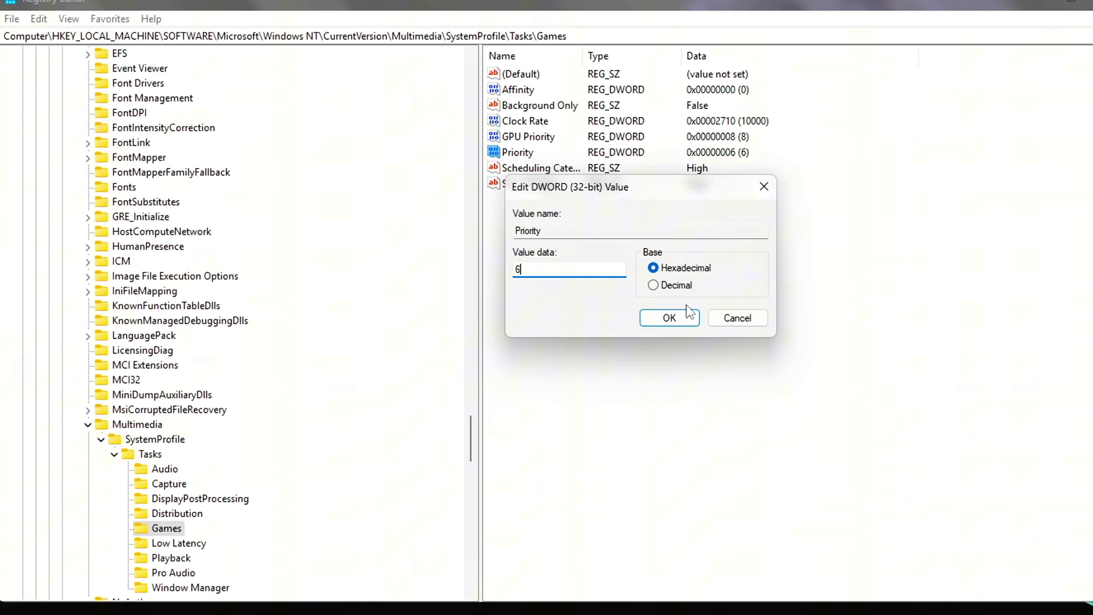
click(669, 317)
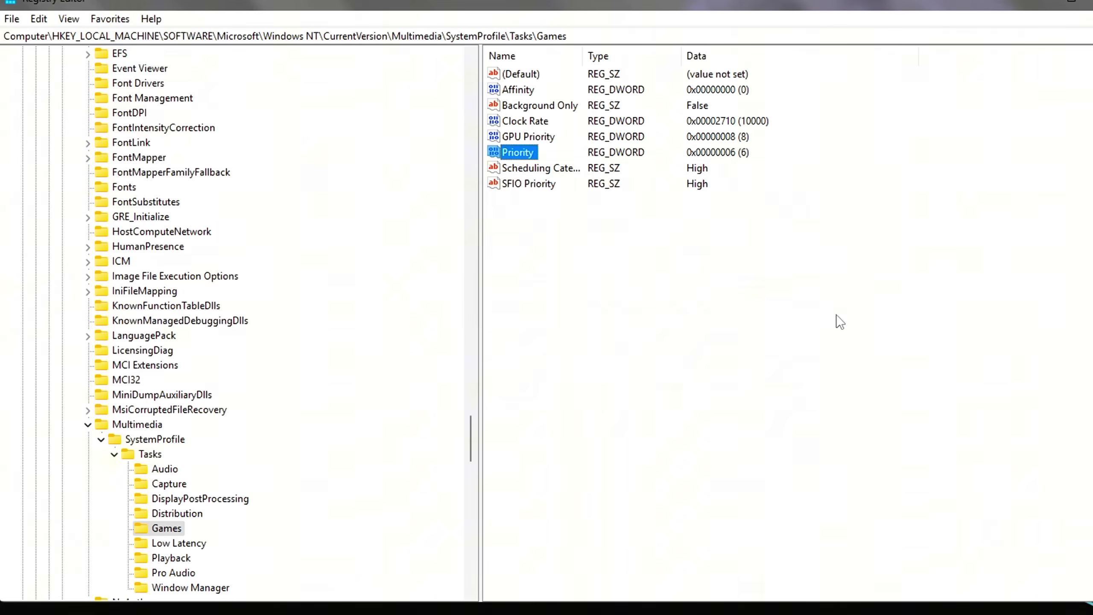
Open Scheduling Category twice and confirm it stays High
double_click(556, 170)
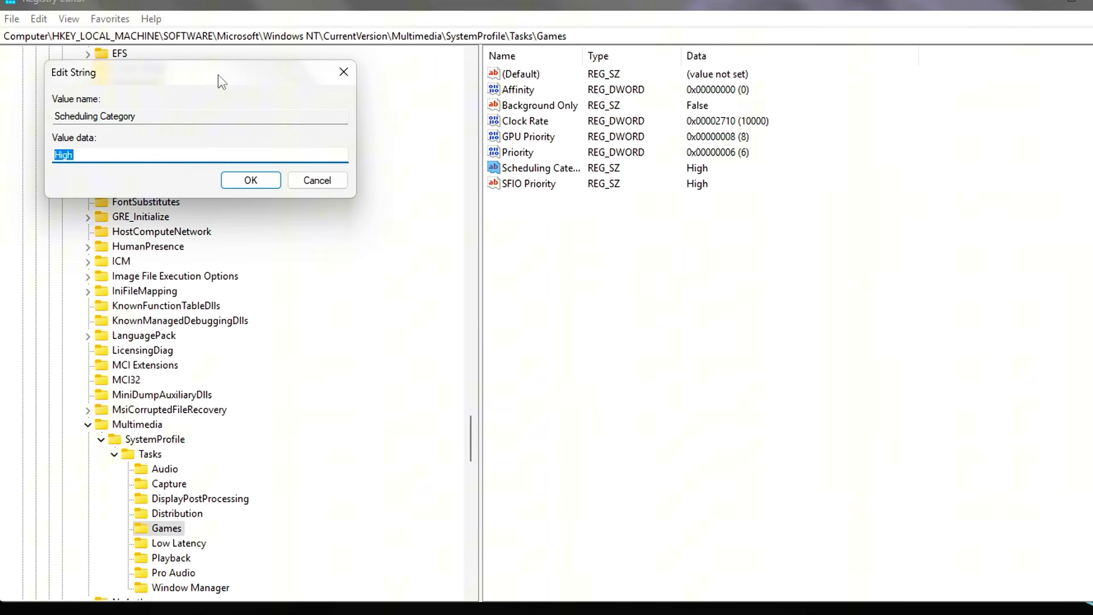
drag(221, 82, 735, 186)
click(765, 284)
click(680, 304)
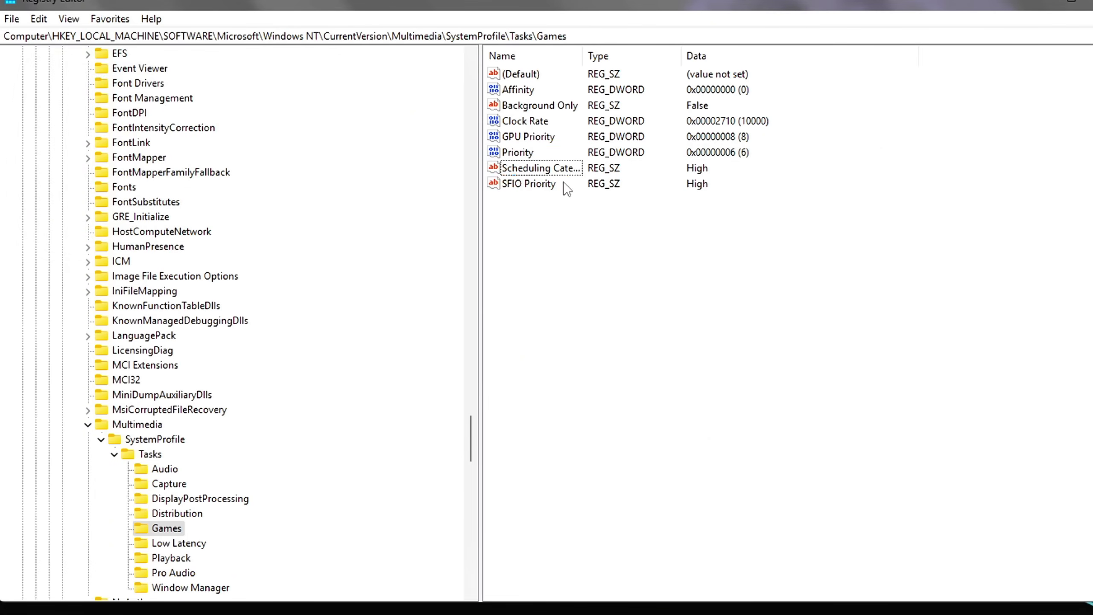
double_click(534, 172)
drag(178, 75, 774, 199)
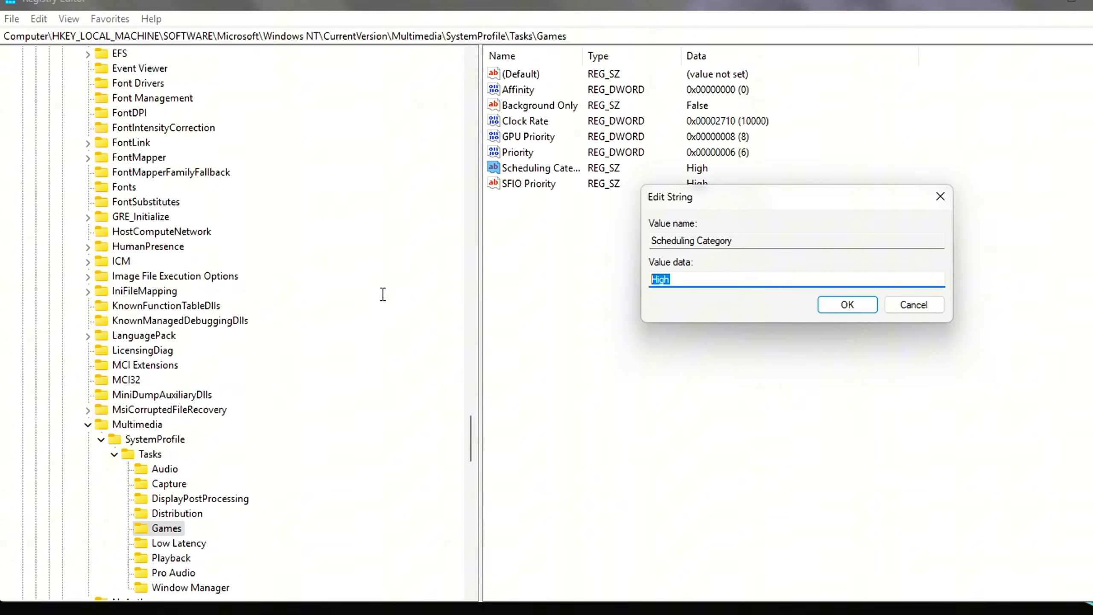
click(834, 304)
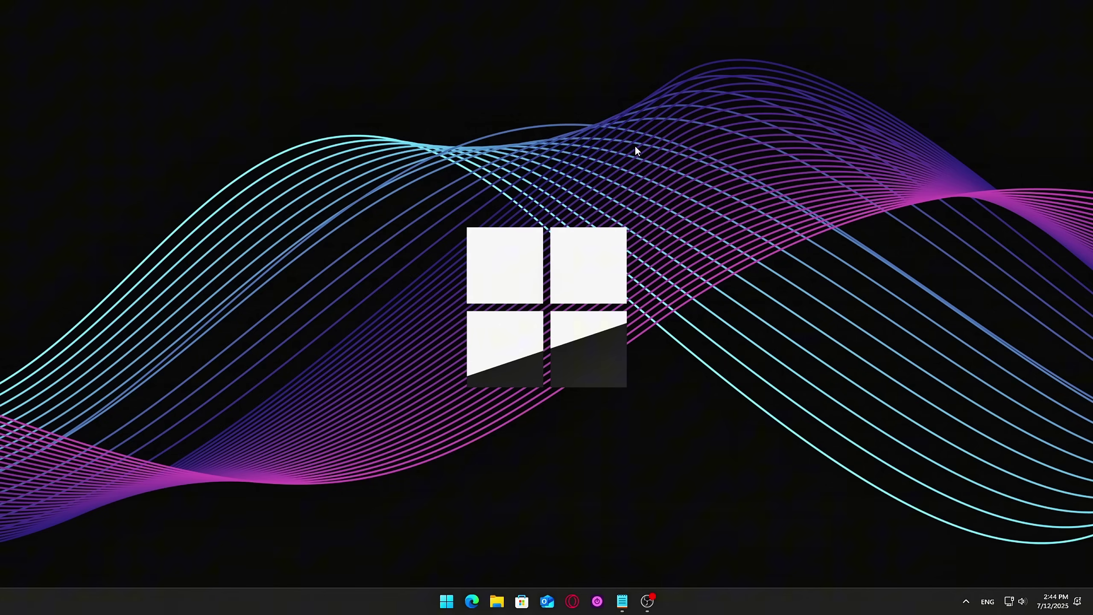
Launch regedit from Run and jump to the Games task key by pasting its path
key(super+r)
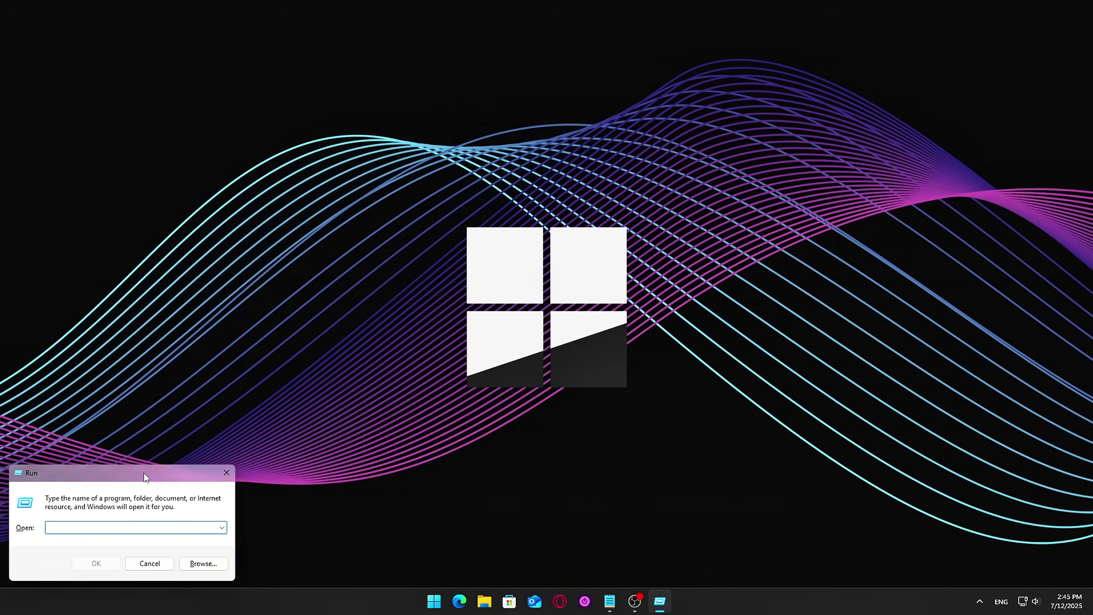
drag(146, 477, 601, 191)
text(rege)
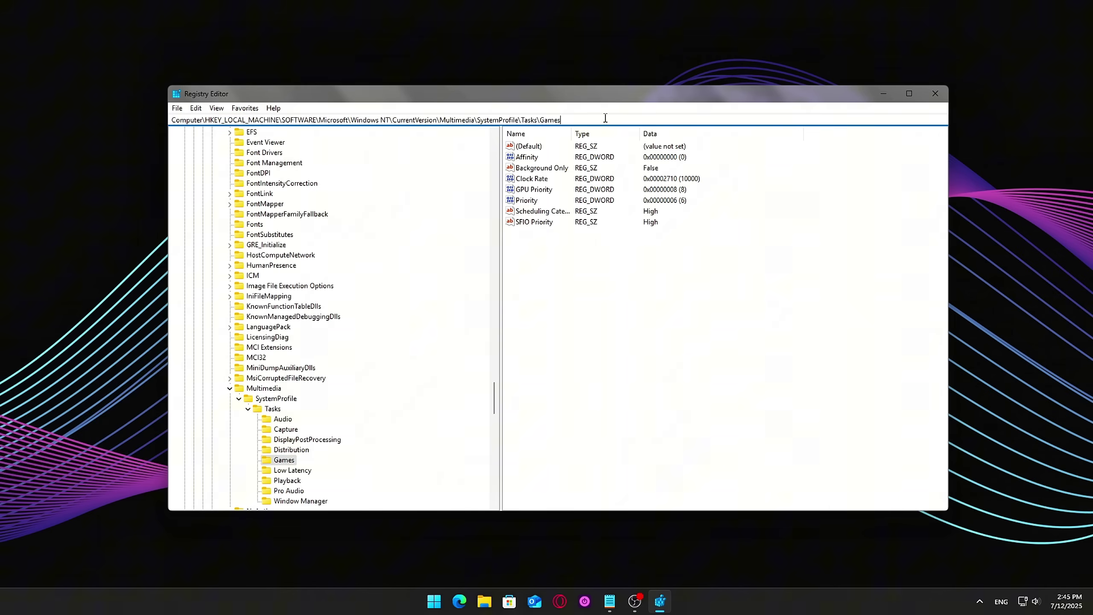
click(255, 224)
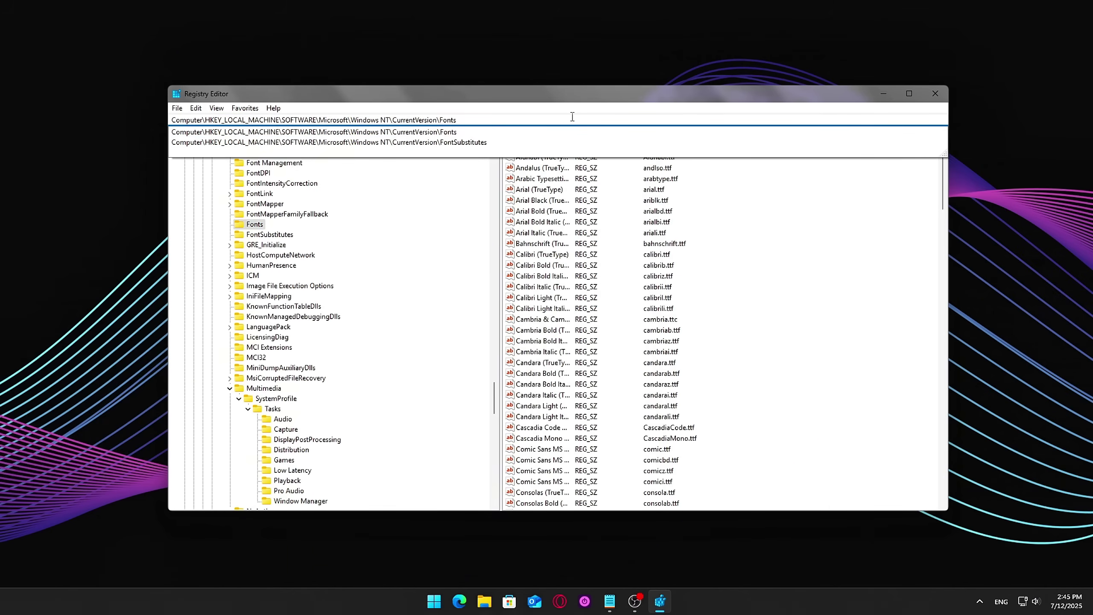
text(HKEY_LOCAL_MACHINE\SOFTWARE\Microsoft\Windows NT\CurrentVersion\Multimedia\SystemProfile\Tasks\Games)
key(Return)
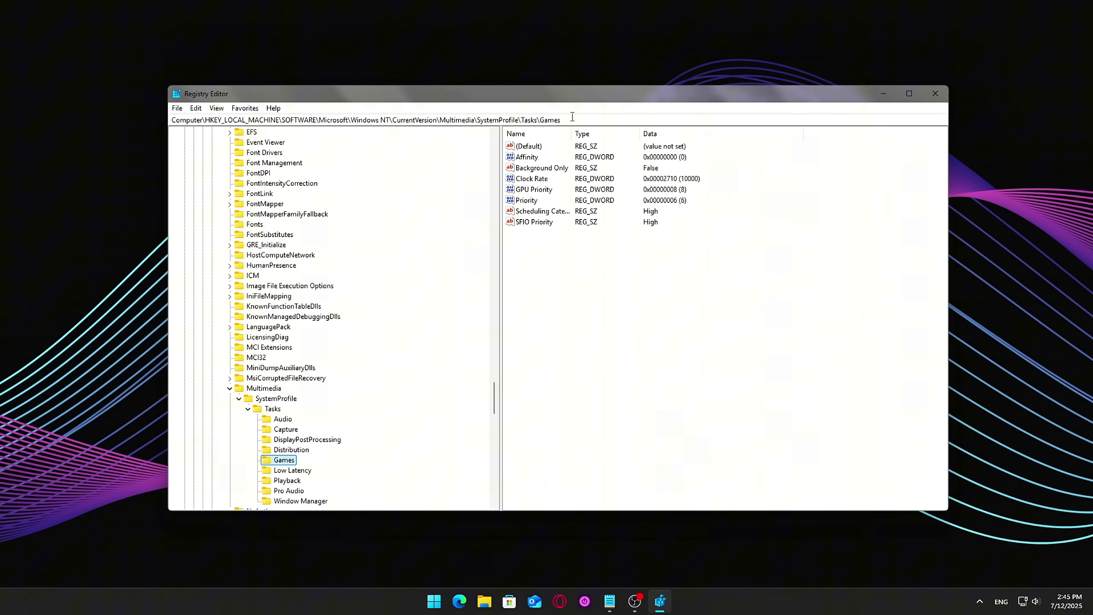
Inspect the Games Priority value and leave it at 6
drag(537, 266, 607, 290)
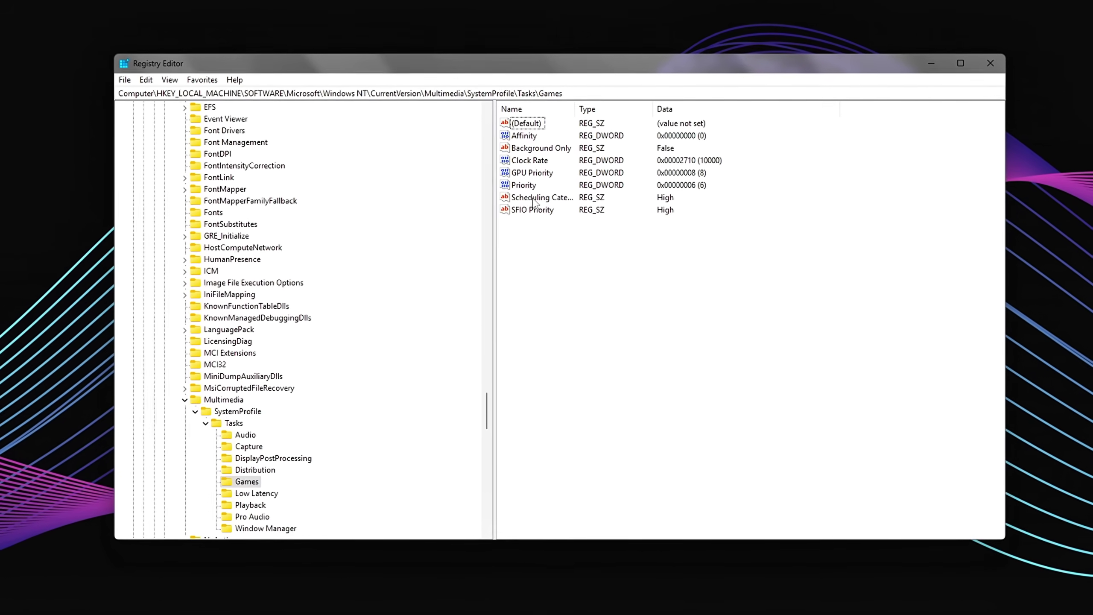
click(524, 185)
right_click(555, 289)
mouse_move(597, 295)
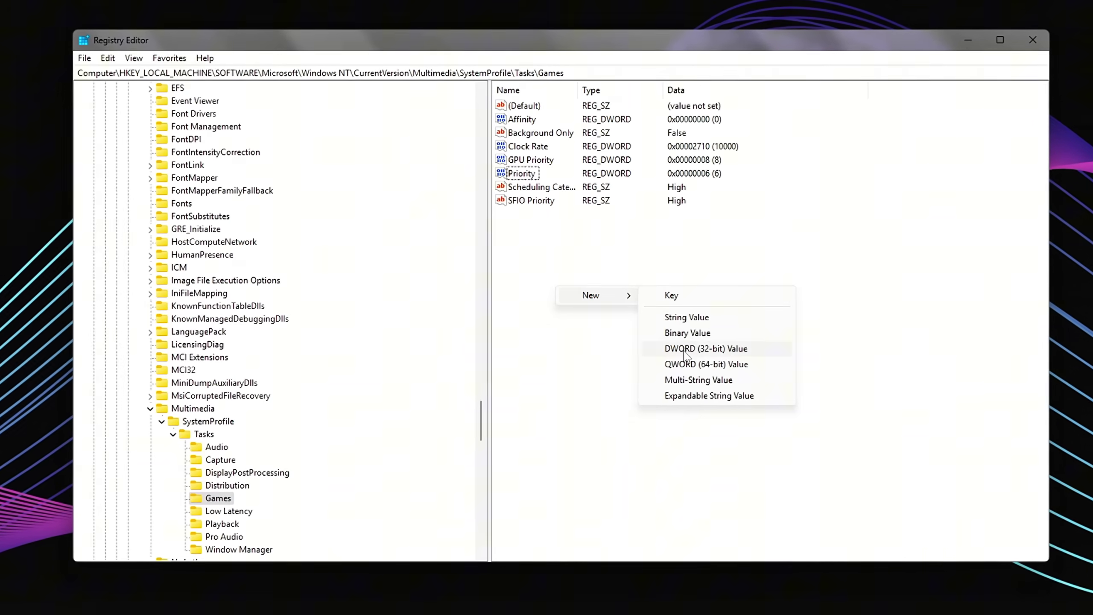
click(522, 175)
double_click(522, 175)
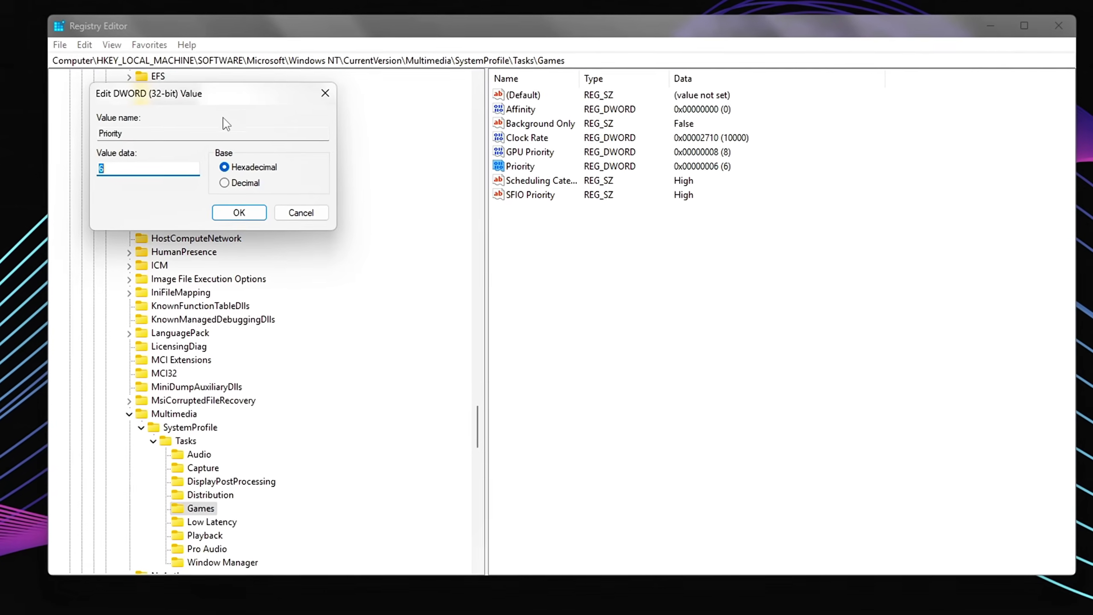
drag(224, 124, 644, 227)
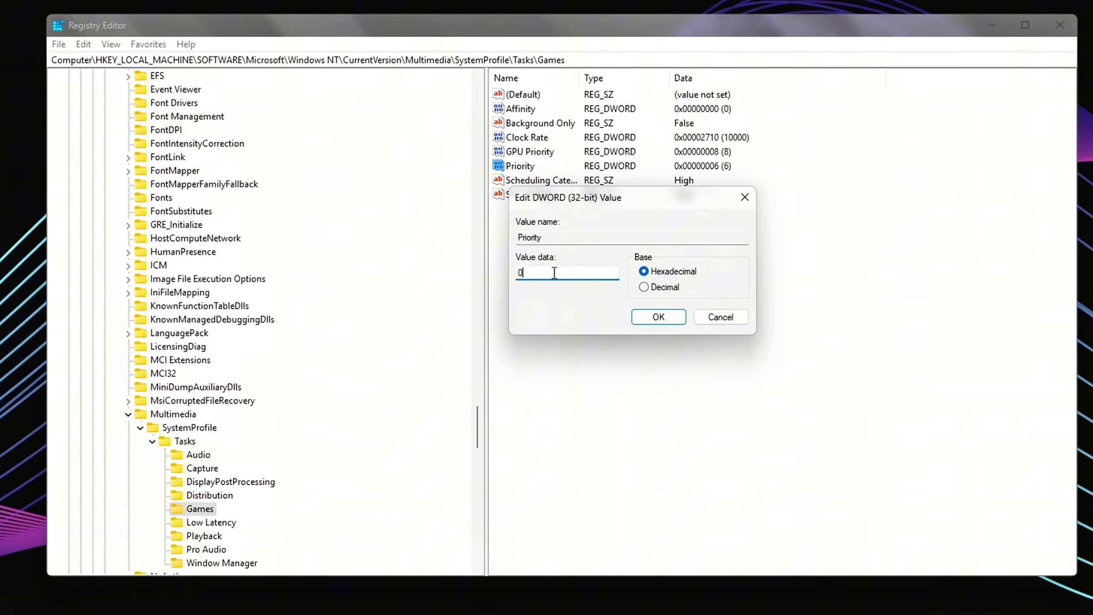
key(Escape)
click(538, 180)
Recheck Scheduling Category, keeping it at High
double_click(537, 180)
drag(256, 102, 730, 200)
click(770, 290)
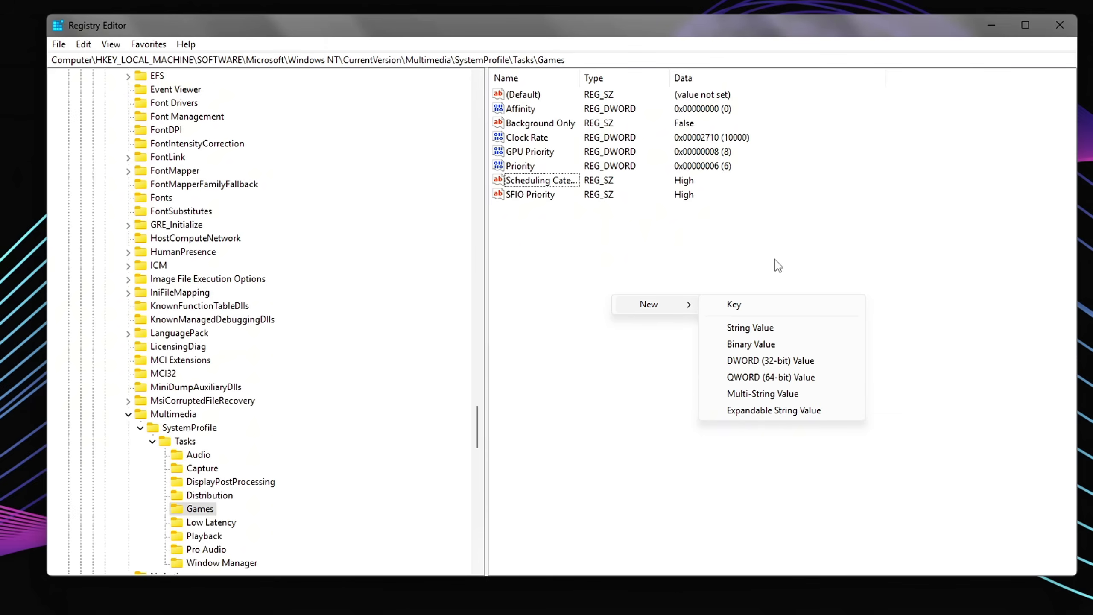
double_click(534, 183)
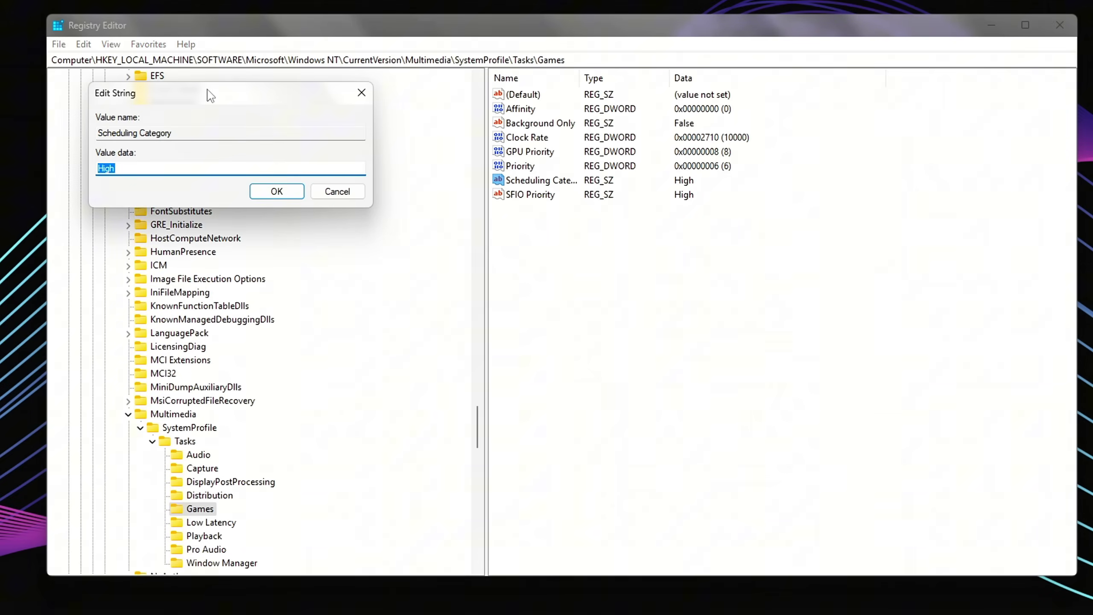
drag(209, 95, 753, 209)
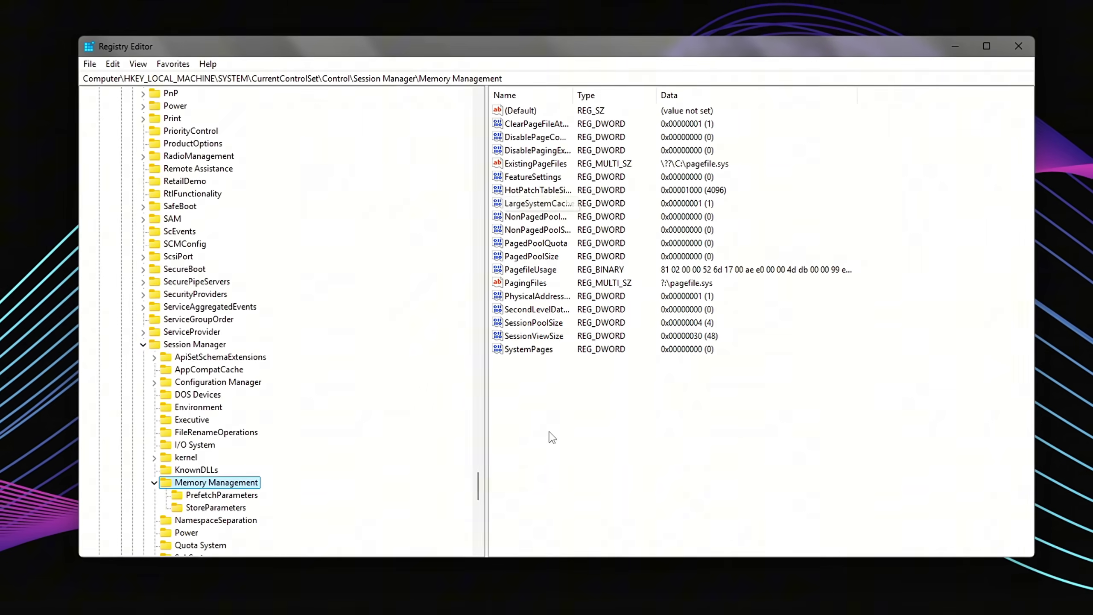
Open LargeSystemCache, try 0, then revert it to 1 and close the editor
right_click(534, 444)
mouse_move(564, 461)
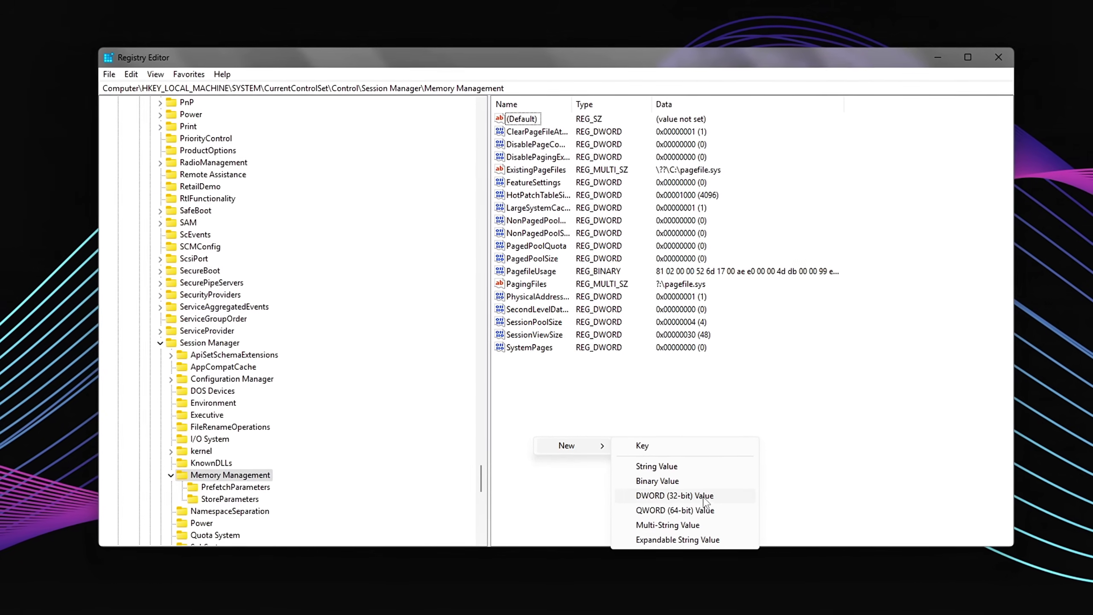
click(526, 208)
double_click(526, 209)
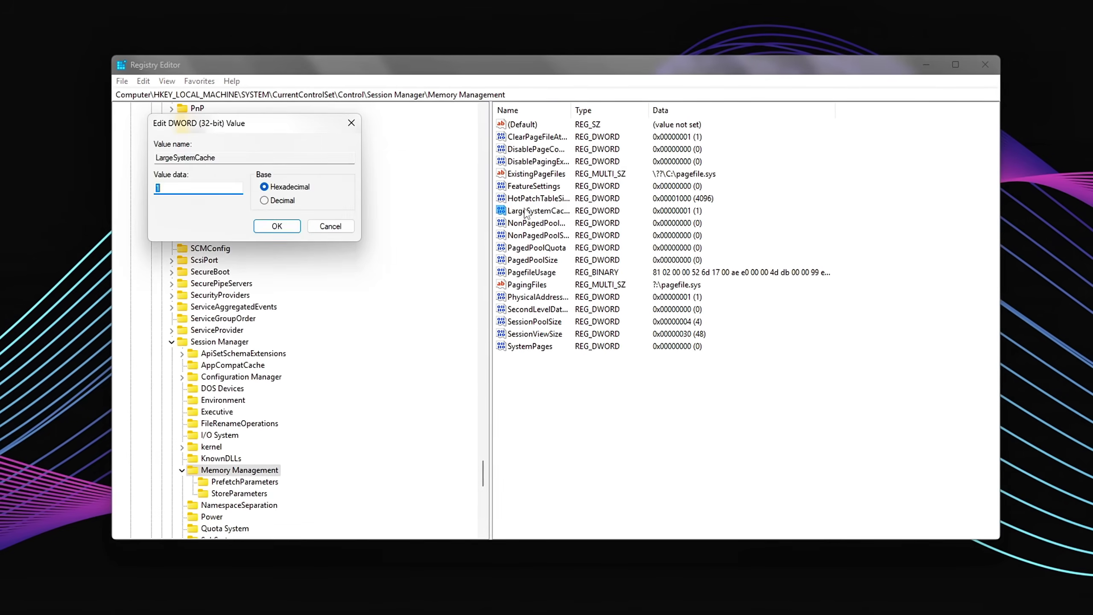
drag(194, 123, 655, 258)
key(BackSpace)
text(0)
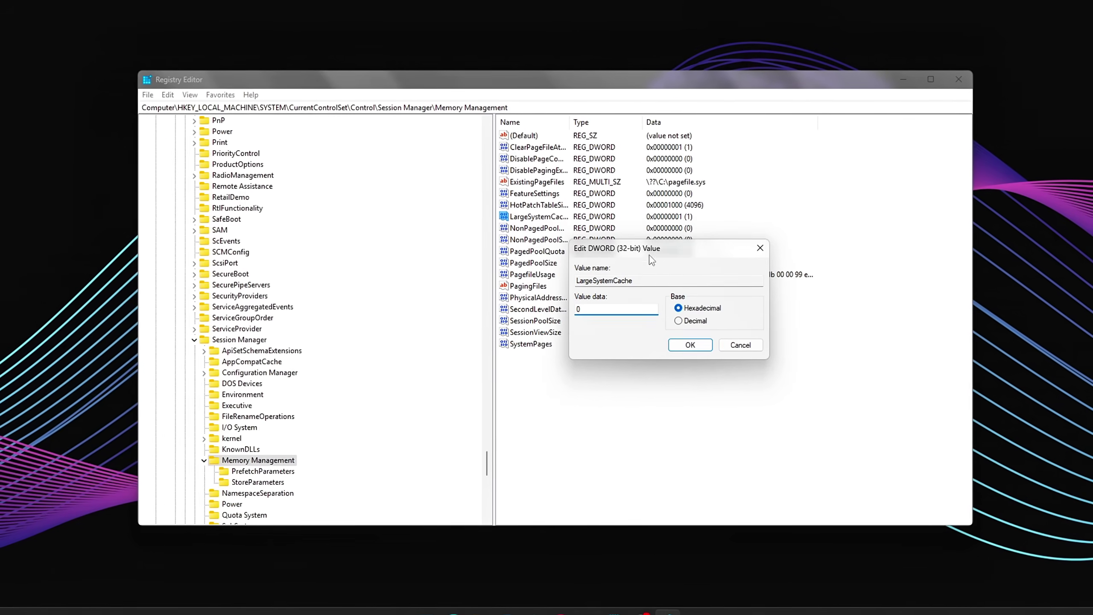
key(BackSpace)
text(1)
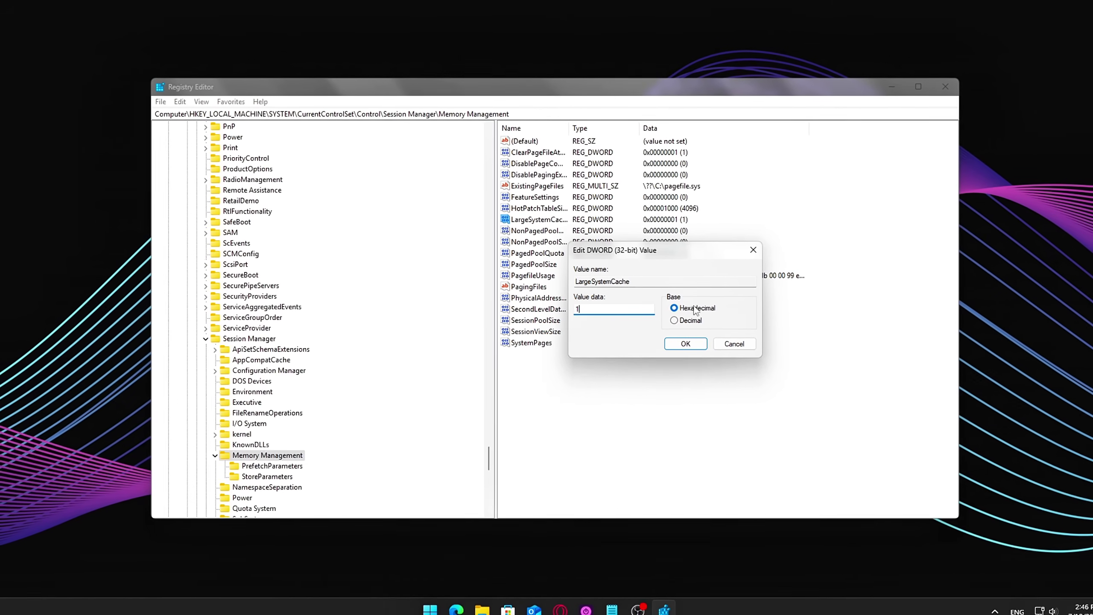
click(686, 343)
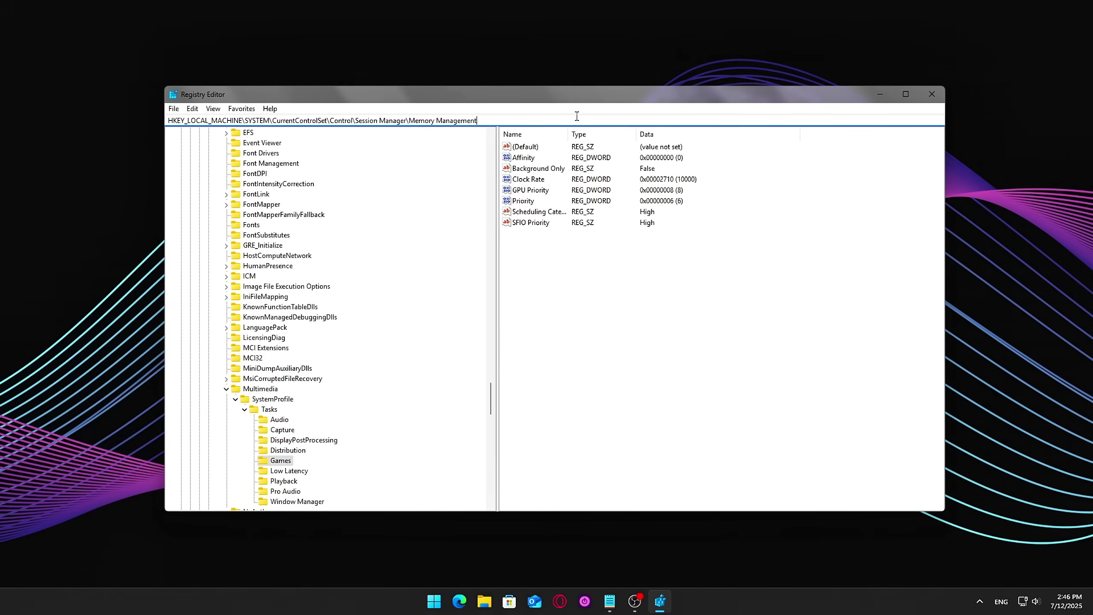
Return to the Memory Management key and reopen LargeSystemCache, leaving it at 1
key(Return)
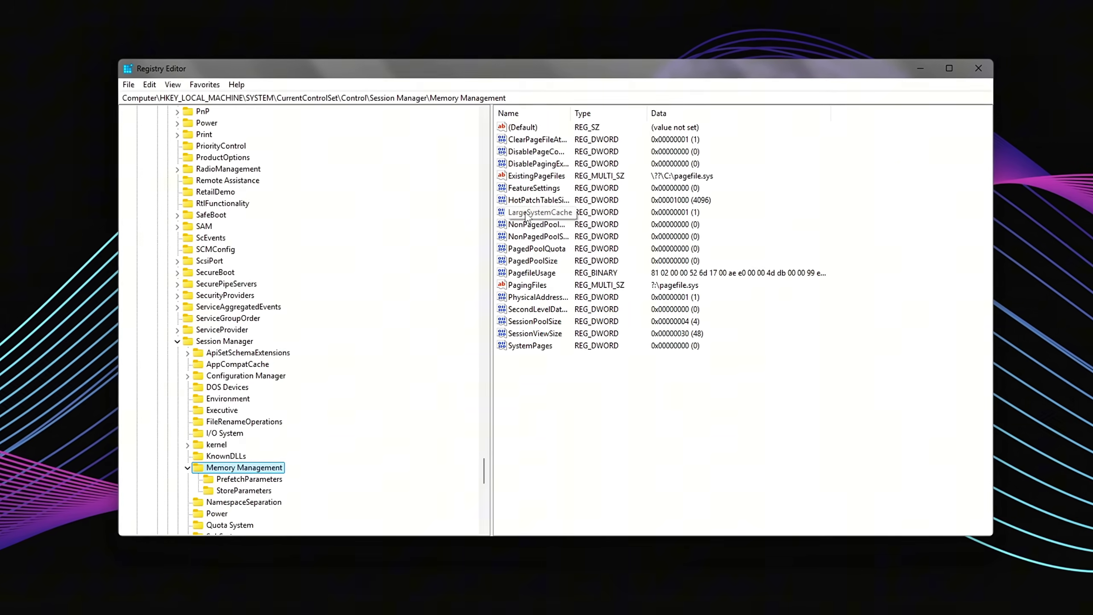
right_click(533, 435)
mouse_move(567, 442)
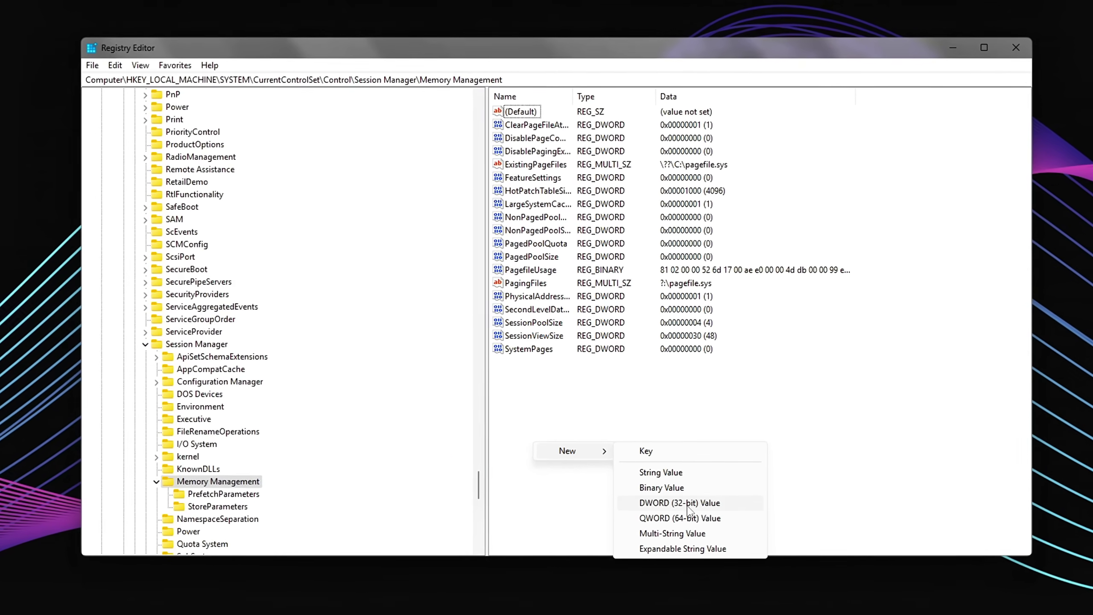
click(500, 188)
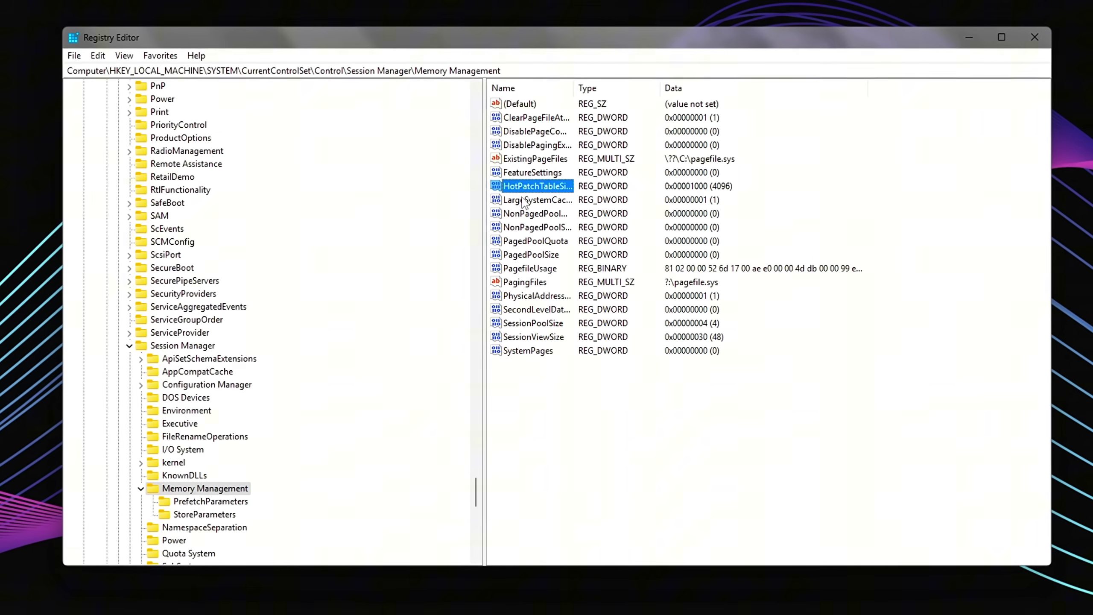
double_click(538, 202)
drag(165, 101, 610, 272)
click(779, 249)
Set LargeSystemCache to 0 and reopen it to verify the value
double_click(534, 199)
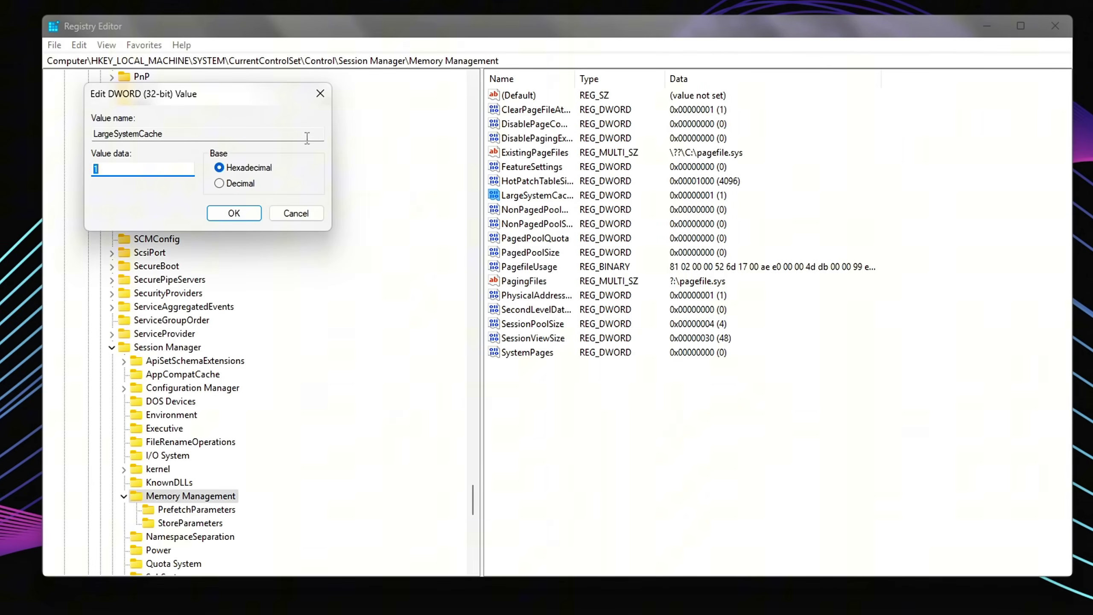
drag(164, 97, 710, 230)
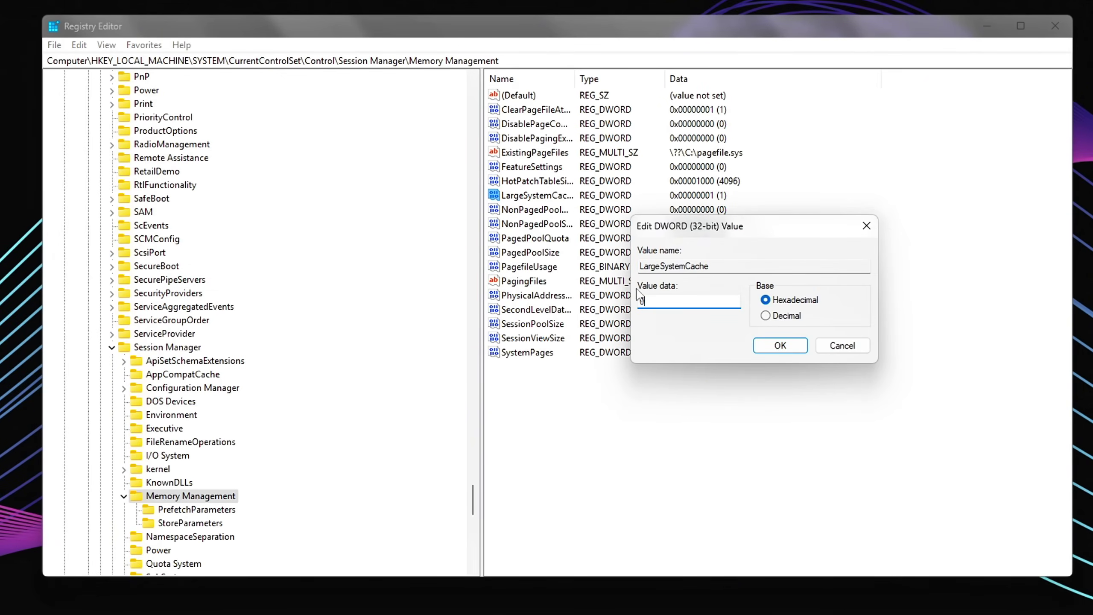
click(802, 348)
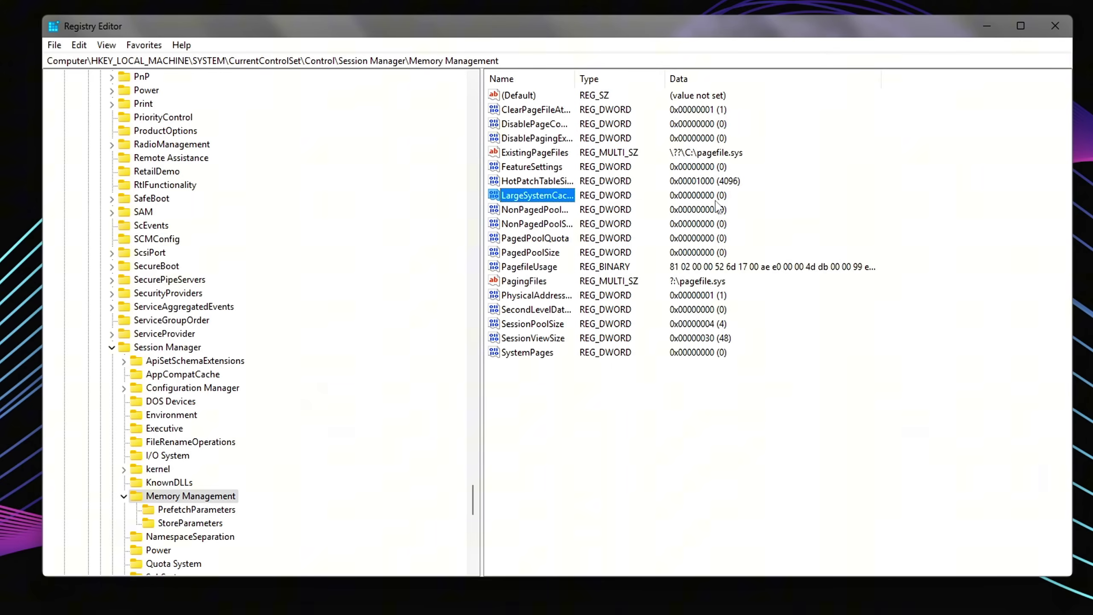
double_click(540, 199)
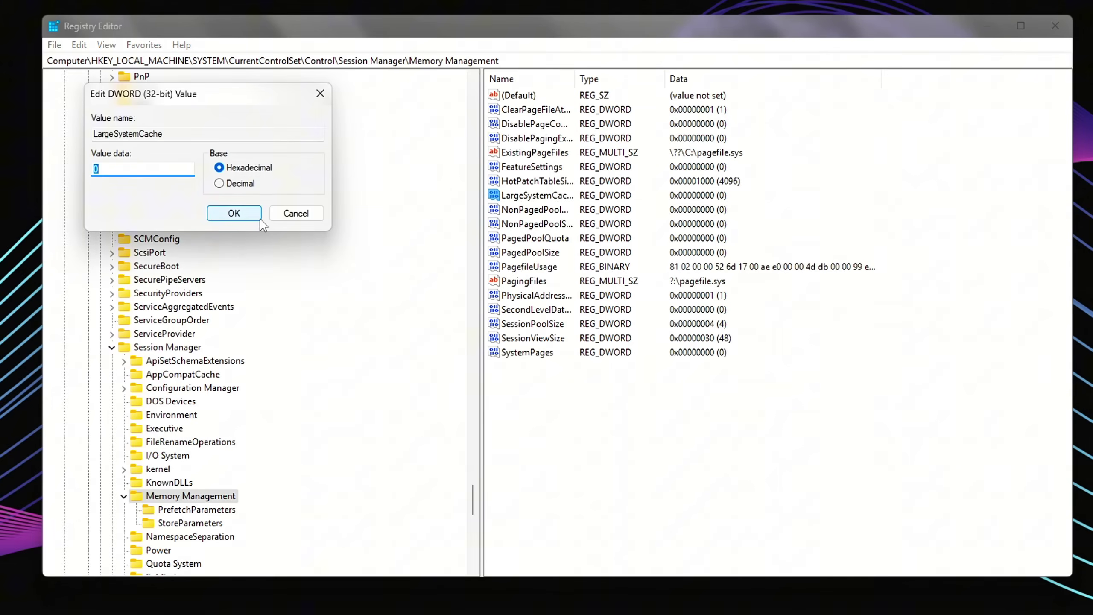
click(234, 213)
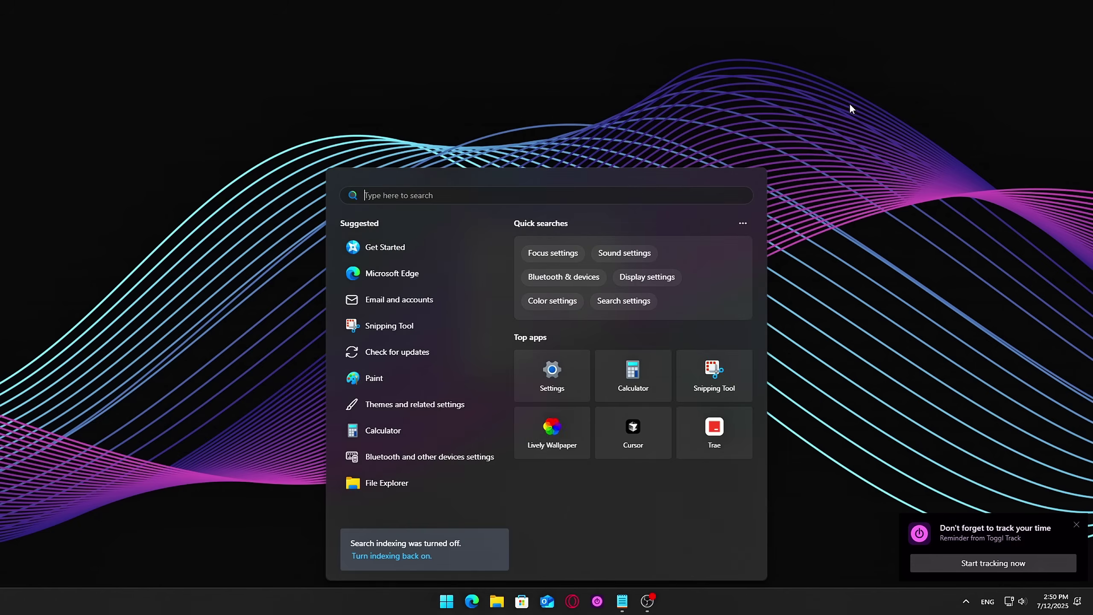
text(settings)
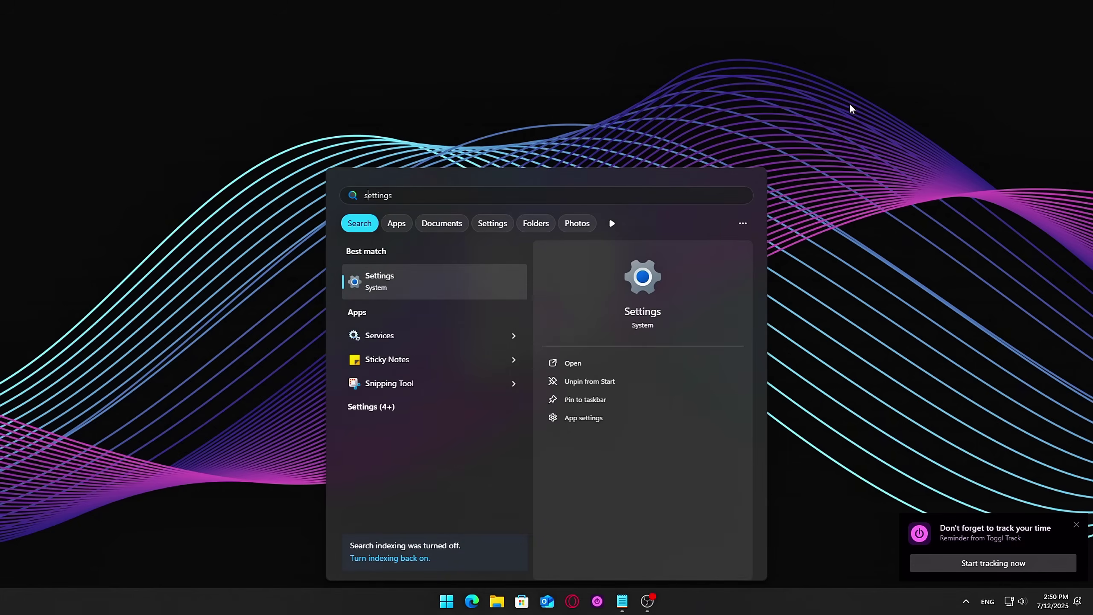
key(Return)
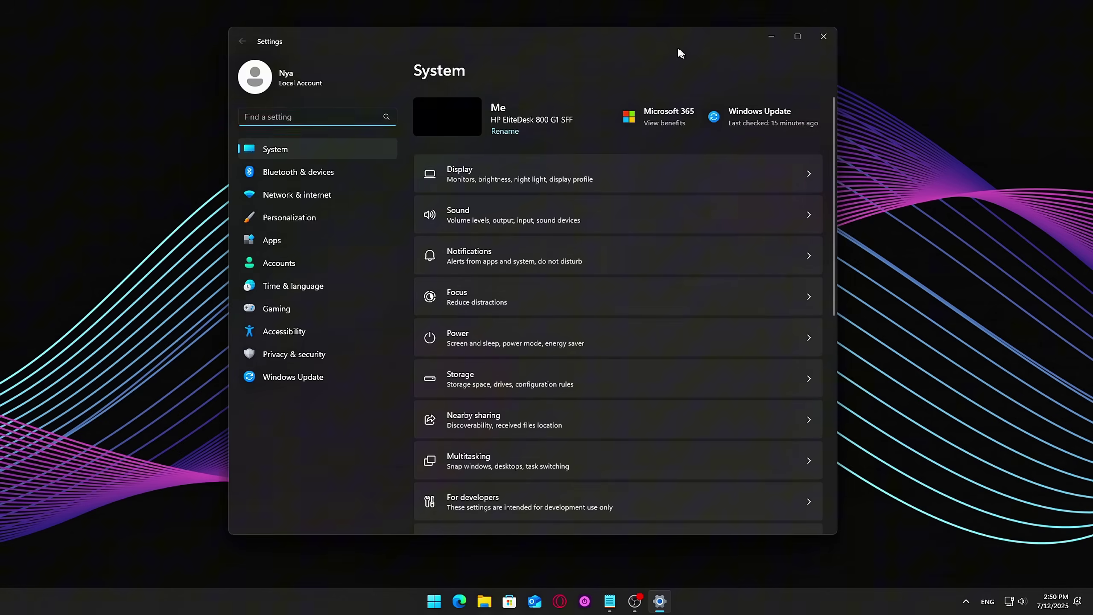
click(305, 370)
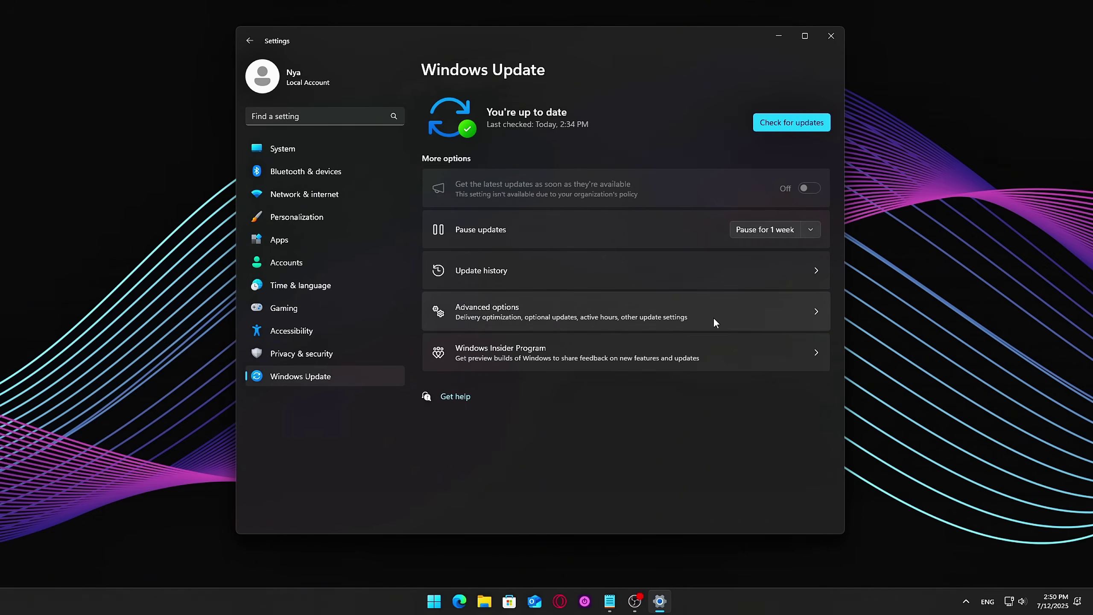
click(662, 306)
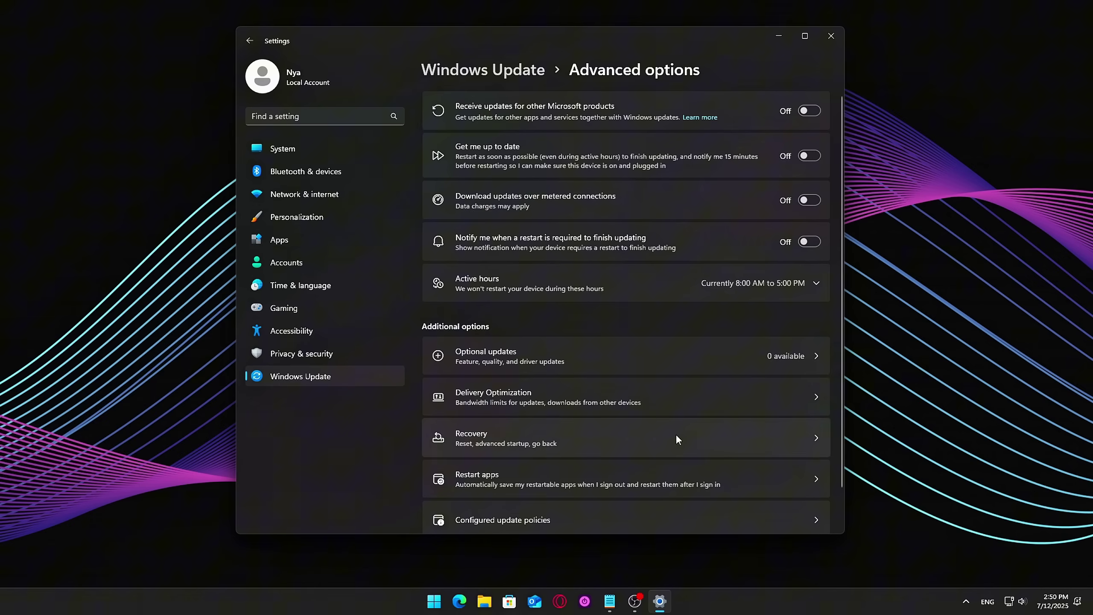
scroll(537, 156, down, 2)
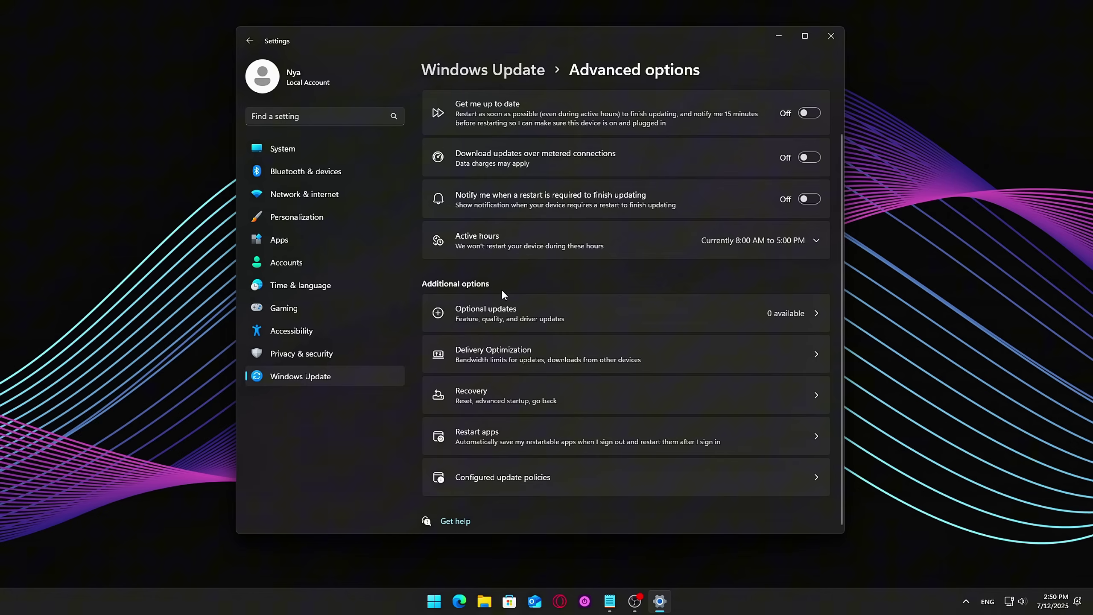
click(738, 359)
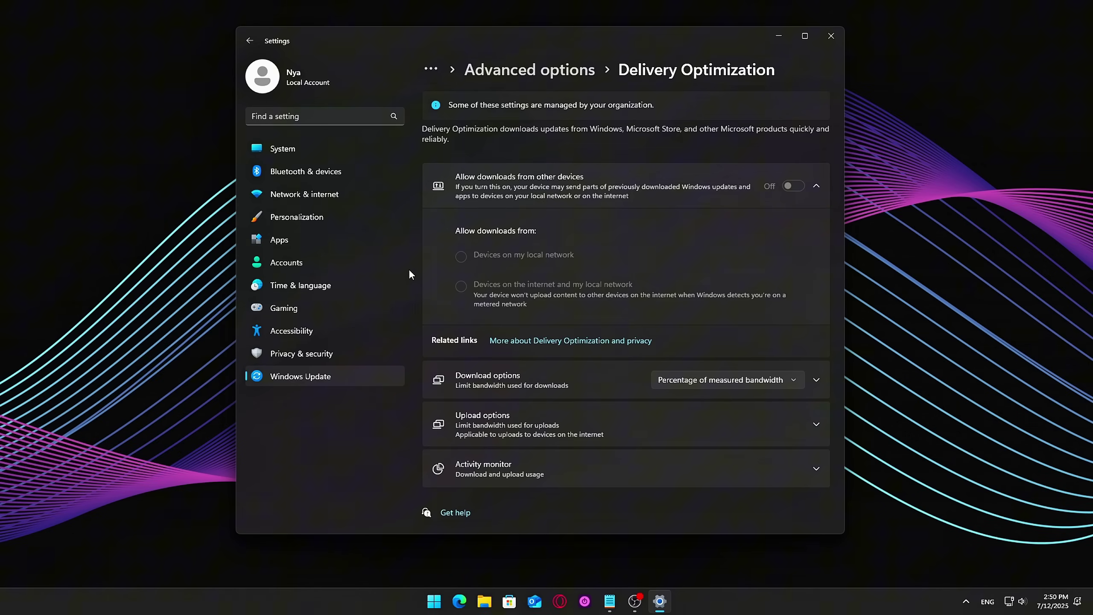
key(alt+F4)
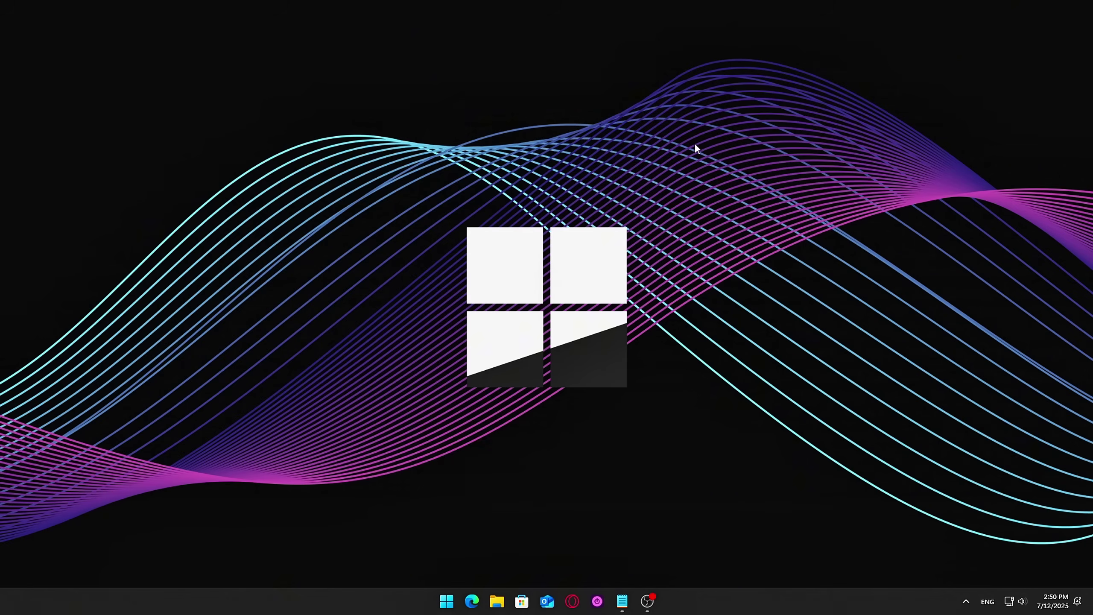
Launch Disk Cleanup for drive C: and rescan it including system files
key(super+s)
text(Disk Cleanup)
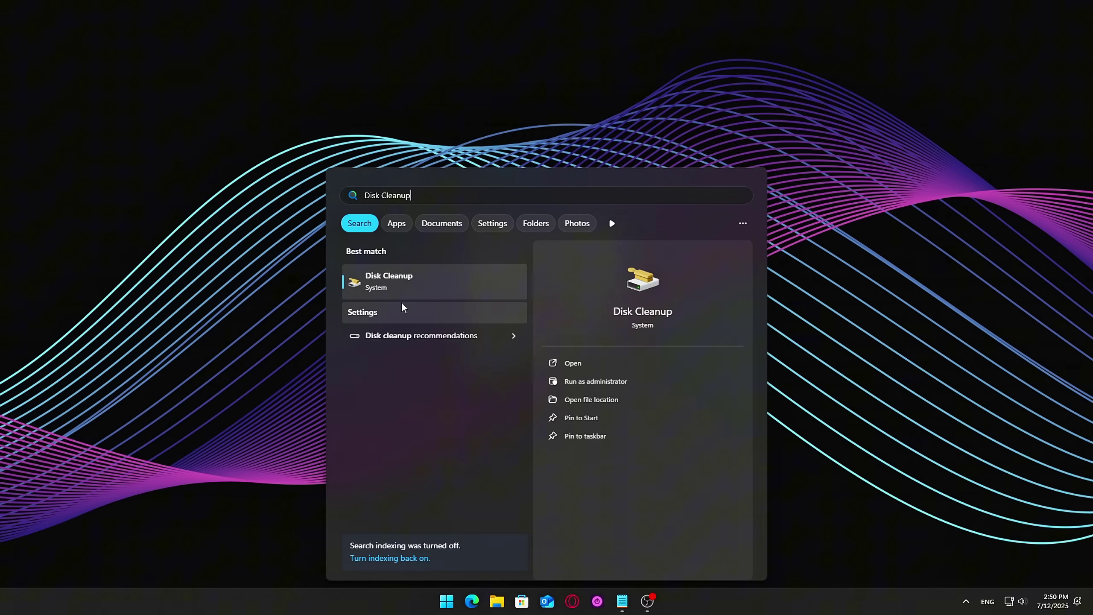
click(590, 357)
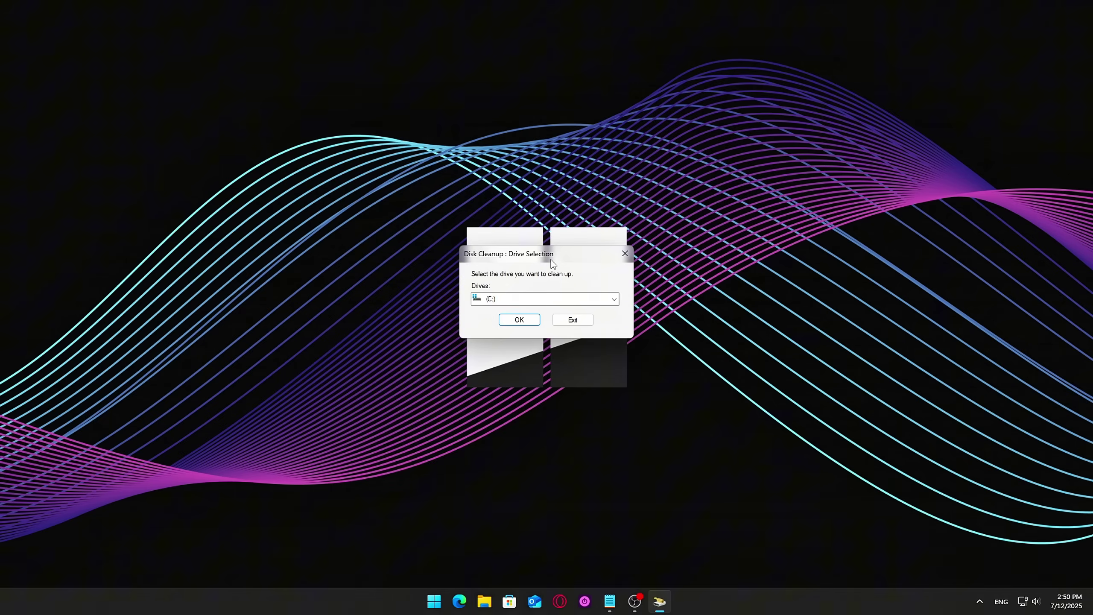
click(522, 311)
click(510, 324)
drag(117, 34, 562, 186)
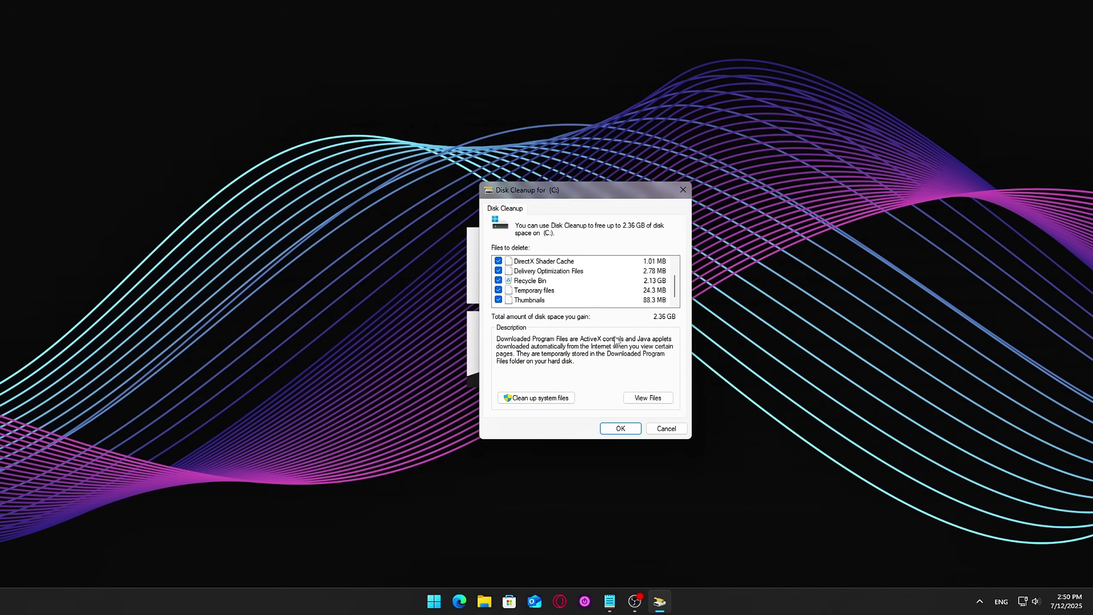
click(519, 397)
click(516, 319)
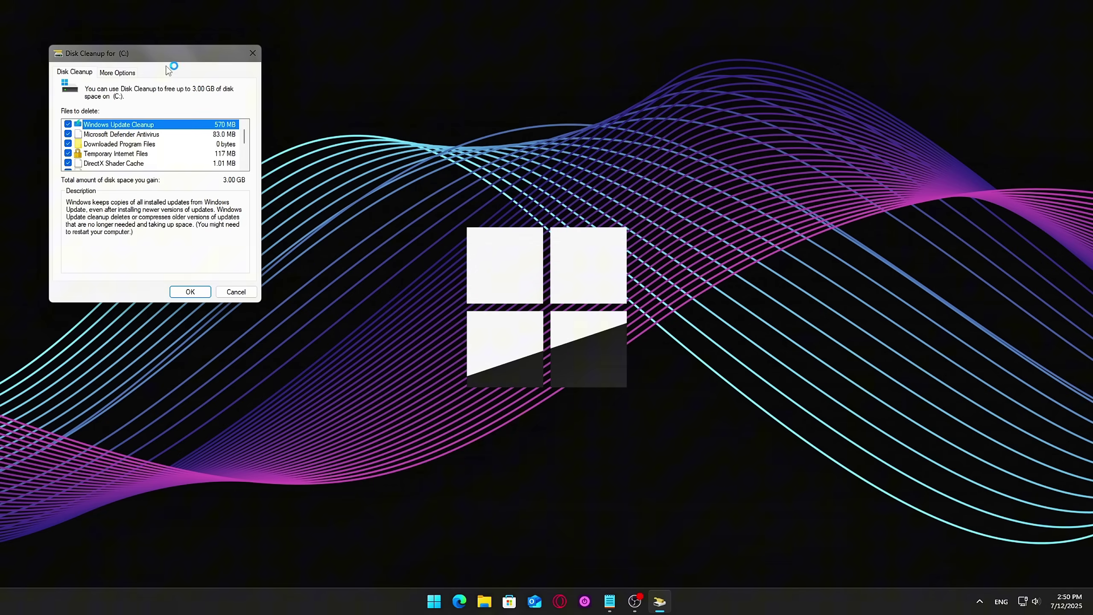
Review the cleanup categories and permanently delete the checked files, including Delivery Optimization Files
drag(161, 53, 600, 218)
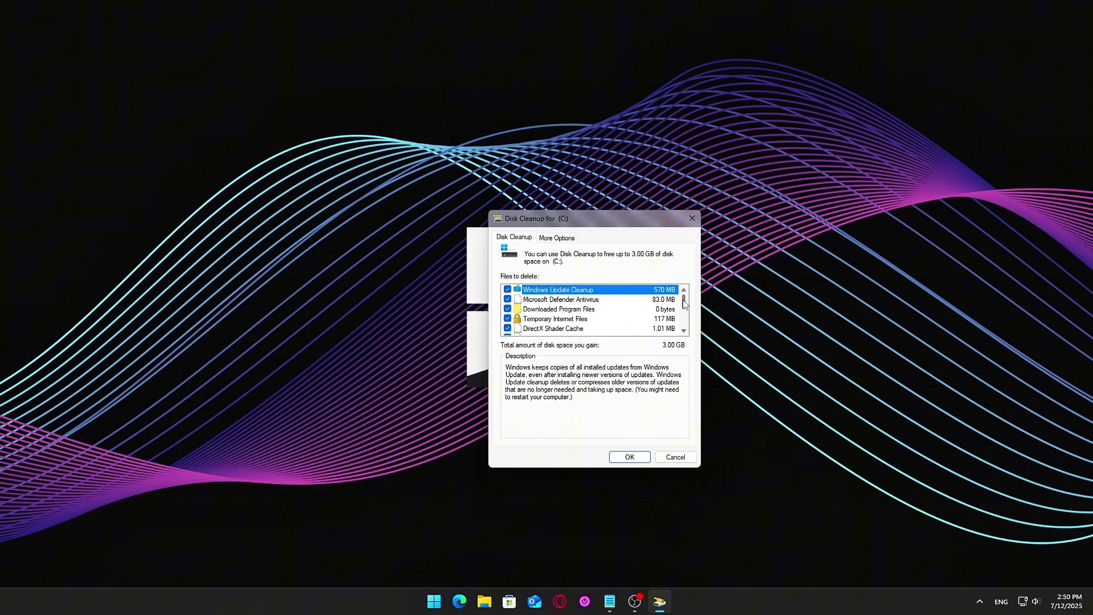
click(583, 300)
click(568, 293)
drag(684, 308, 687, 320)
click(679, 318)
click(628, 456)
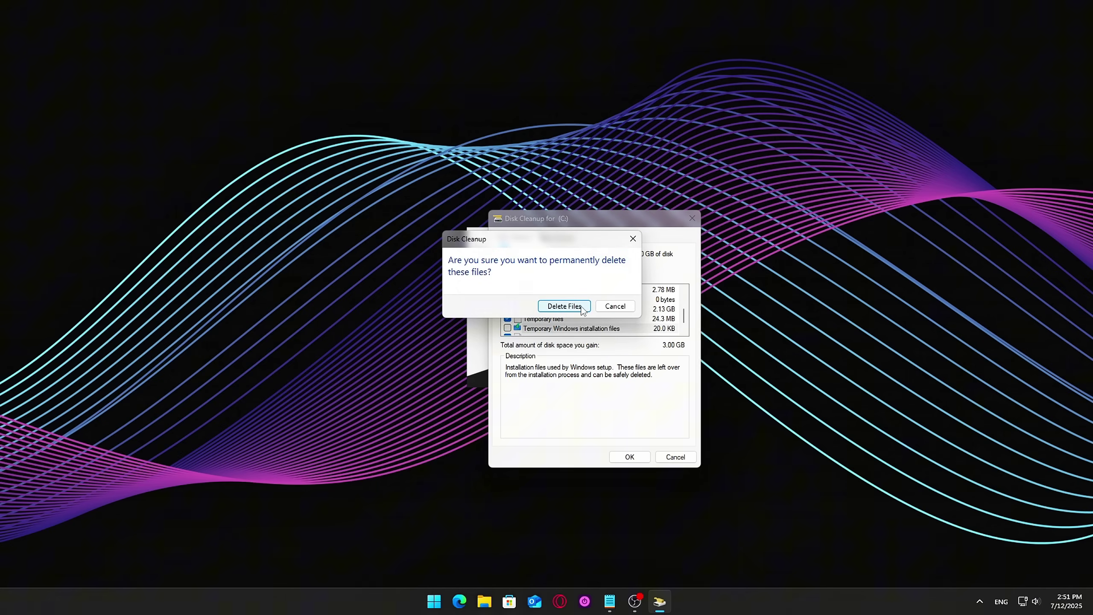
click(563, 305)
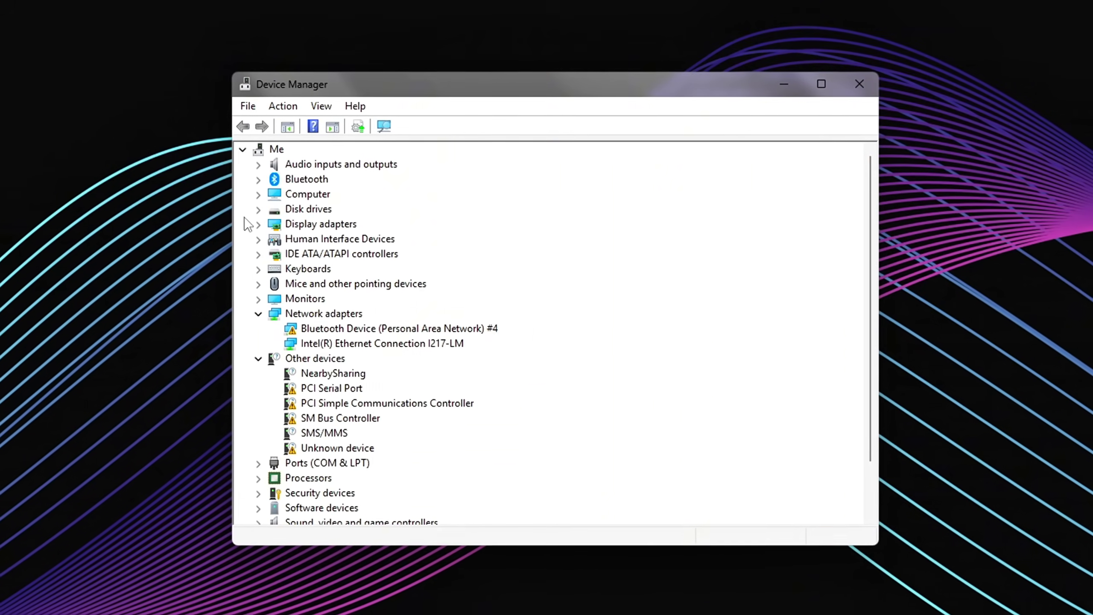
Turn off scheduled optimization for the VTP256S1SSD drive via its Device Manager properties
click(309, 208)
double_click(308, 209)
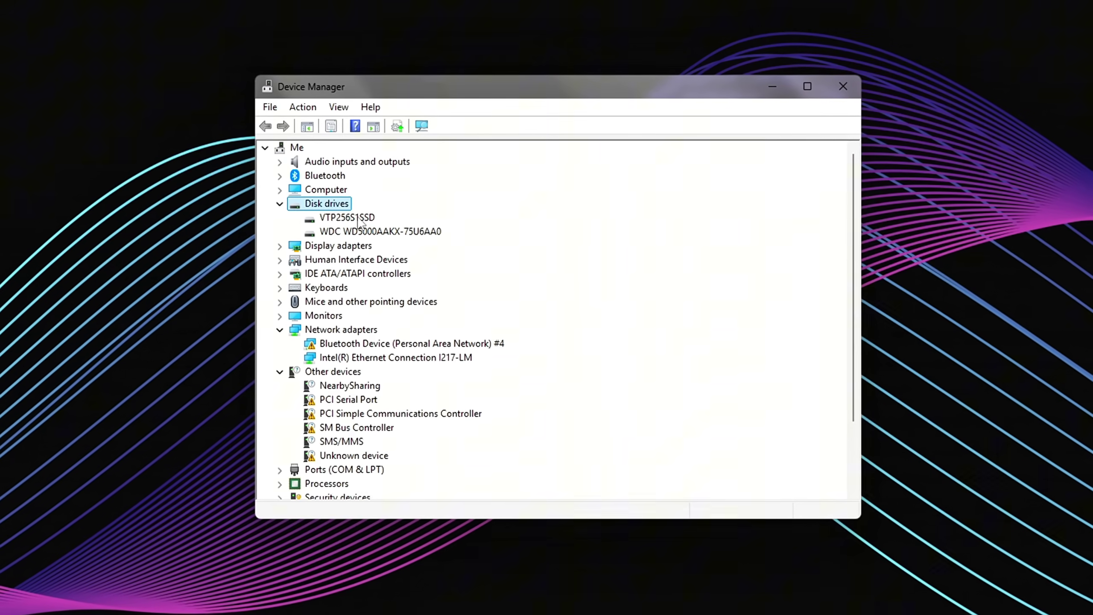
click(359, 217)
right_click(361, 217)
click(446, 298)
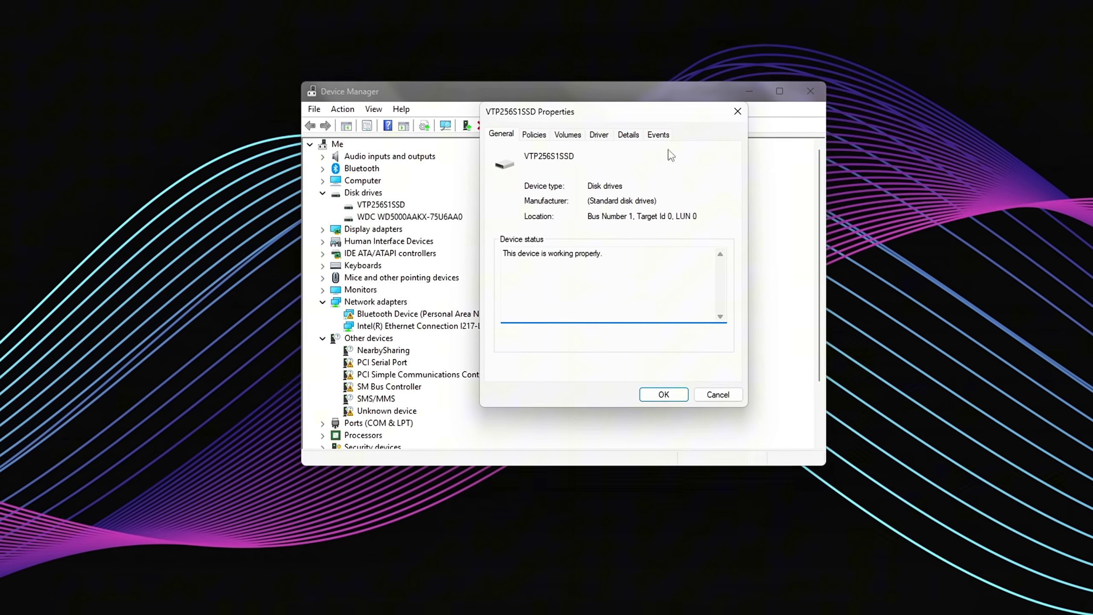
click(534, 134)
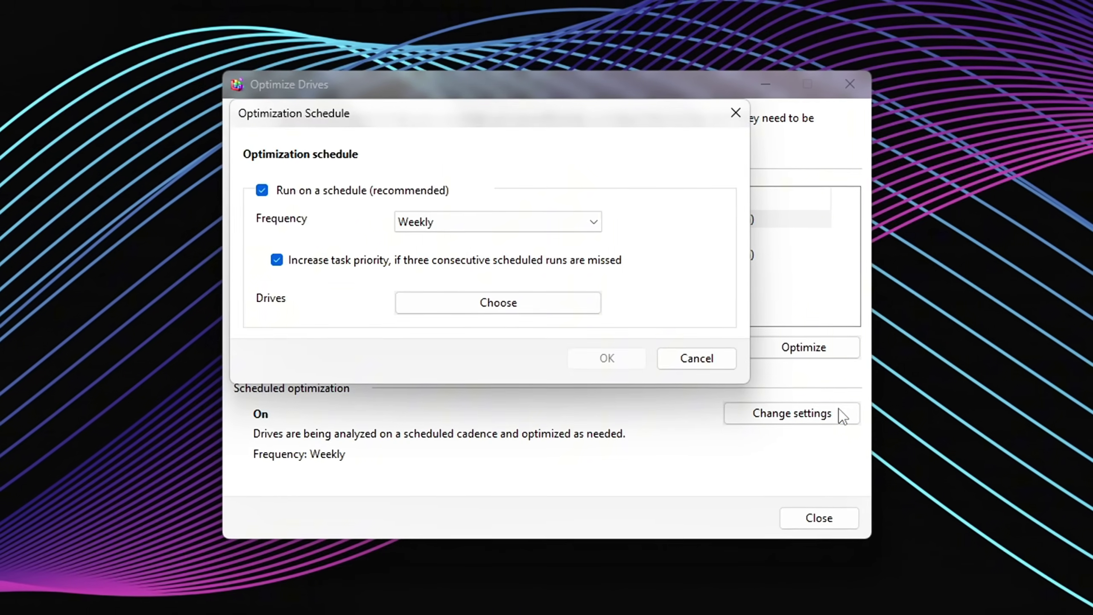
drag(444, 125, 561, 143)
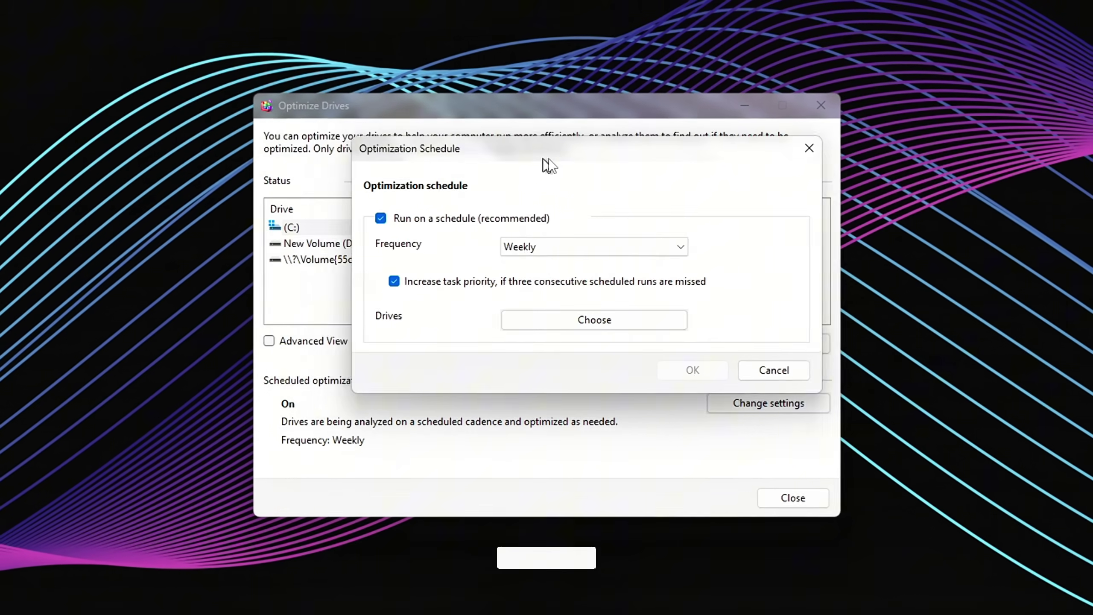
click(456, 220)
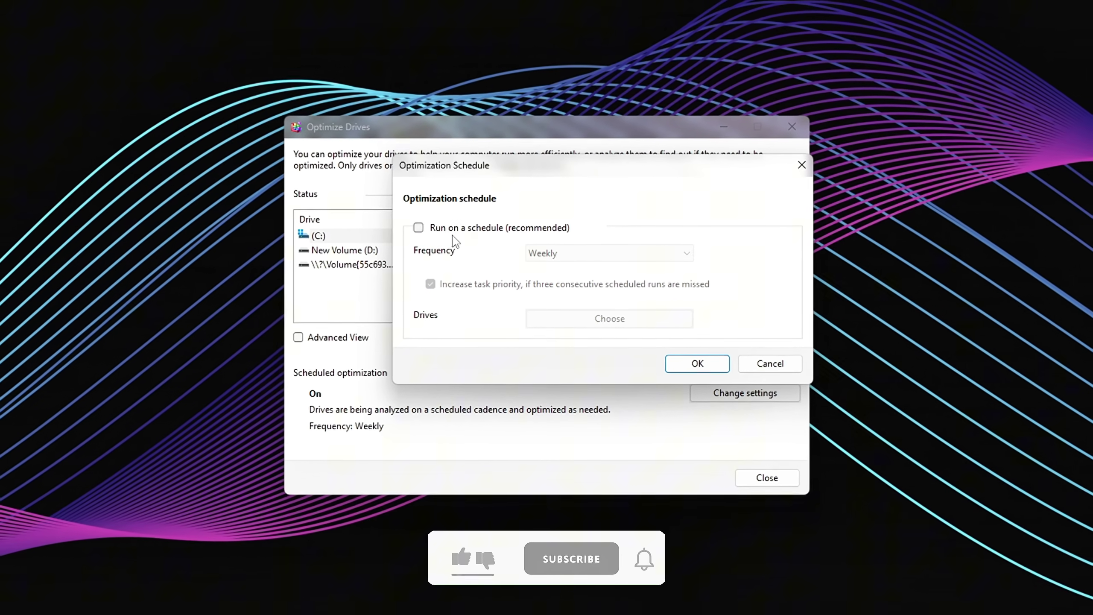
click(697, 363)
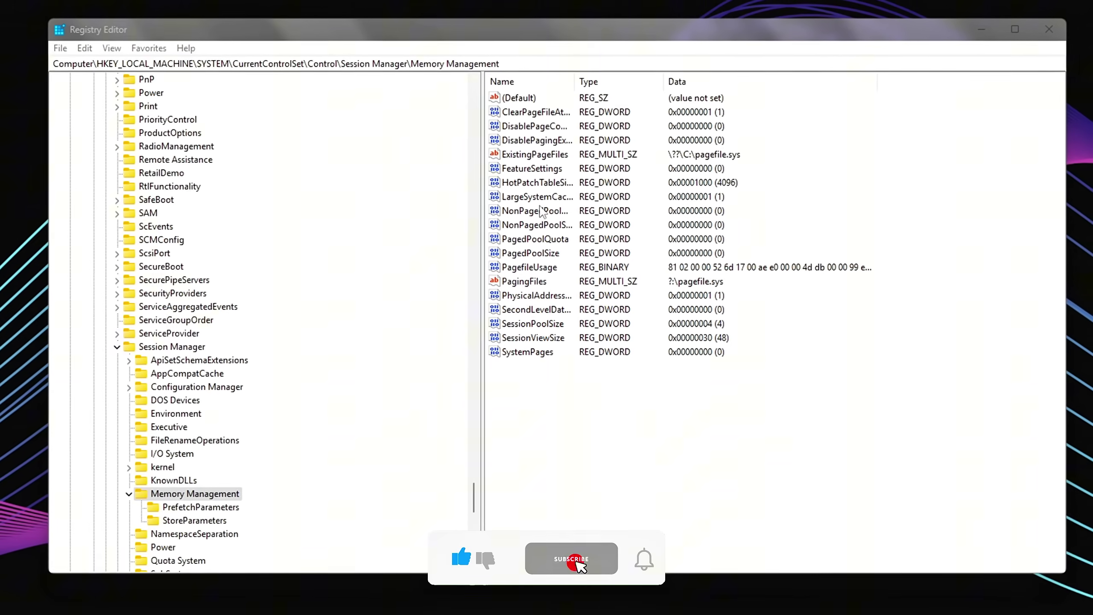
Enter 0 as LargeSystemCache's value data in Registry Editor
double_click(537, 198)
drag(169, 105, 701, 235)
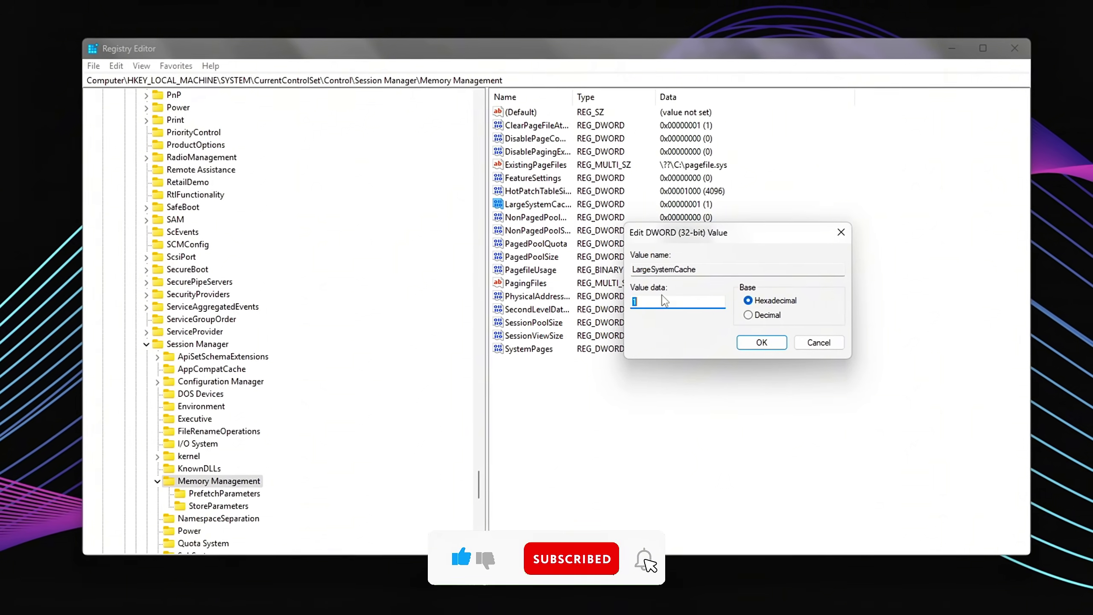
text(0)
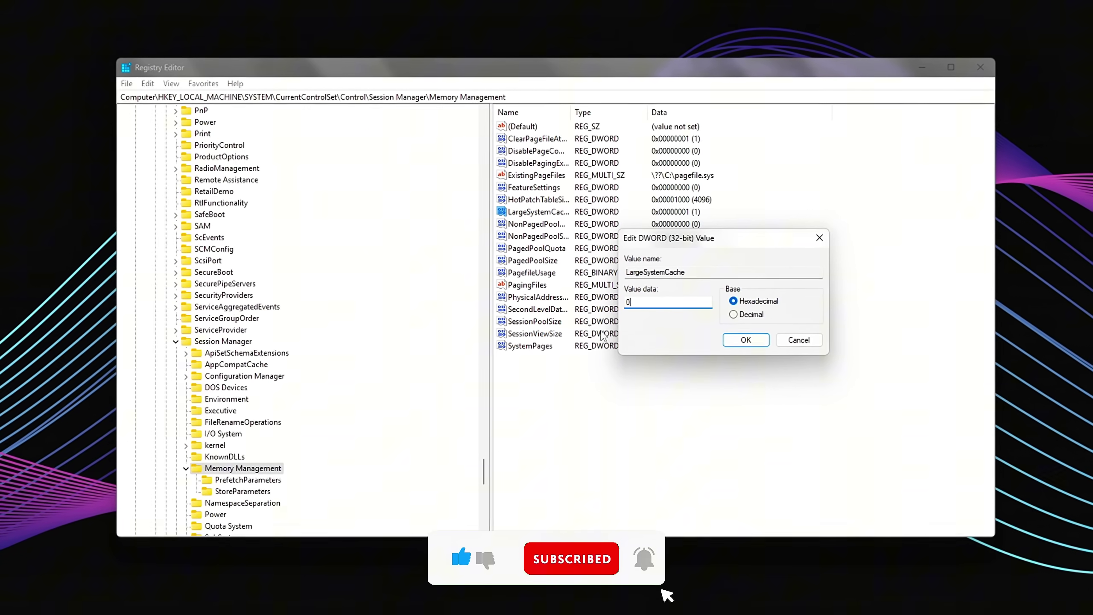